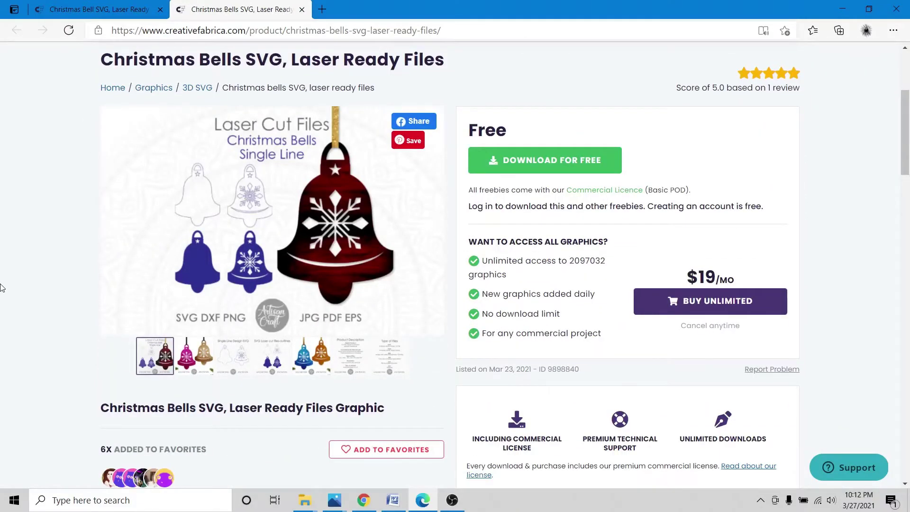
{"action": "scroll", "coordinate": [2, 288], "scroll_direction": "up", "scroll_amount": 4}
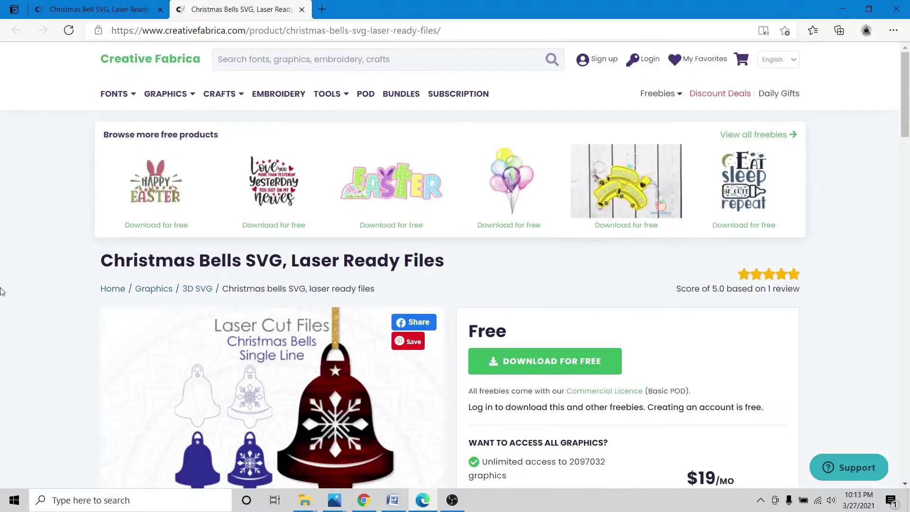
{"action": "scroll", "coordinate": [1, 292], "scroll_direction": "down", "scroll_amount": 2}
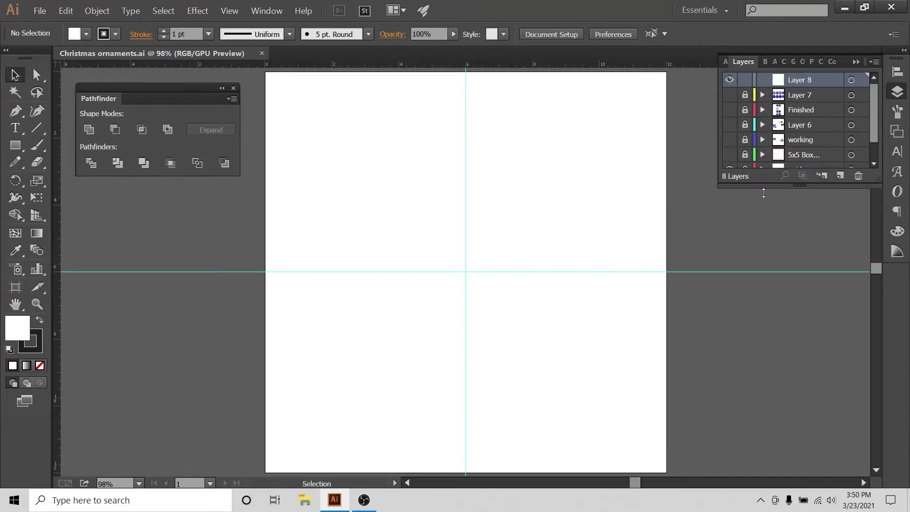
In Illustrator, enlarge the layer list and show the 5x5 Box 4x4 layer together with the guides layer.
{"action": "left_click_drag", "start_coordinate": [764, 193], "coordinate": [764, 249]}
{"action": "left_click", "coordinate": [729, 169]}
{"action": "left_click", "coordinate": [730, 170]}
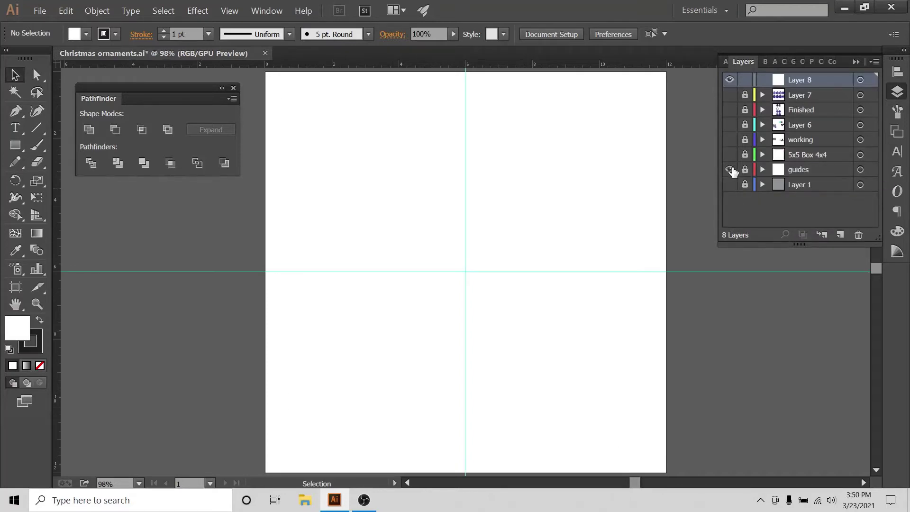
{"action": "key", "text": "XF86MonBrightnessUp"}
{"action": "key", "text": "XF86MonBrightnessUp"}
{"action": "key", "text": "XF86MonBrightnessUp"}
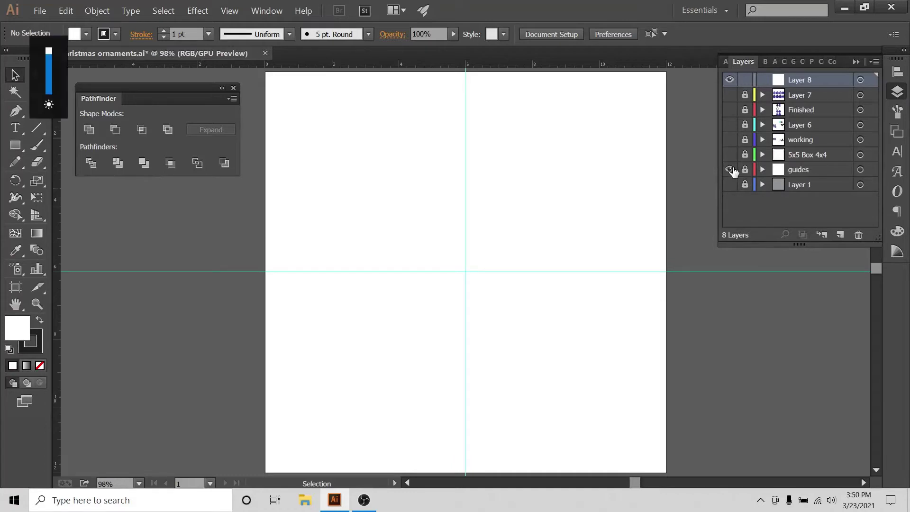
{"action": "left_click", "coordinate": [732, 170]}
{"action": "left_click", "coordinate": [732, 170]}
{"action": "left_click", "coordinate": [730, 155]}
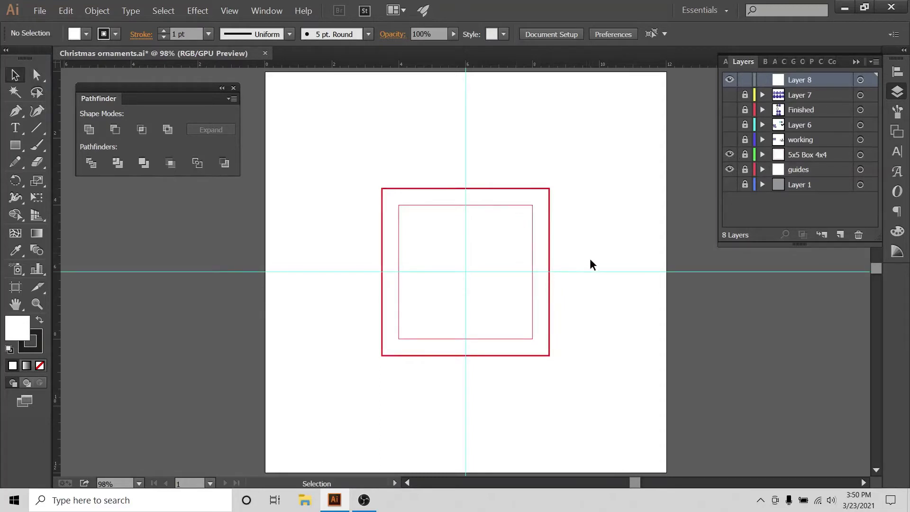
With no fill, sketch half a bell outline with the Pencil tool from the vertical guide, curving outward to about X 7.56 in, Y 6.72 in.
{"action": "key", "text": "ctrl+equal"}
{"action": "key", "text": "ctrl+equal"}
{"action": "key", "text": "ctrl+equal"}
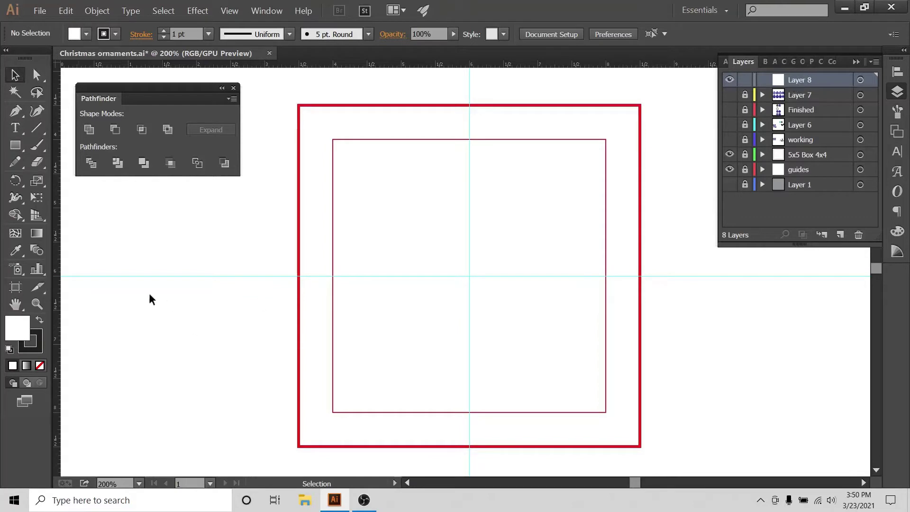
{"action": "left_click", "coordinate": [39, 367]}
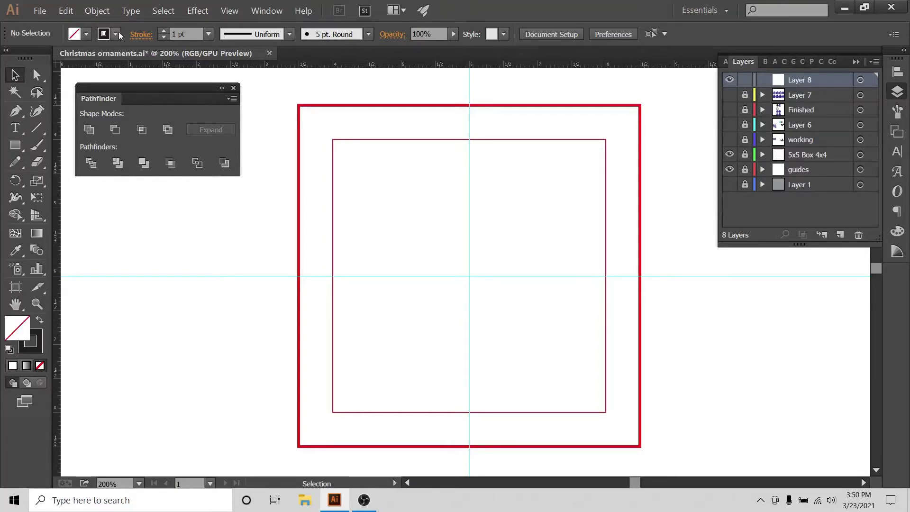
{"action": "left_click", "coordinate": [19, 163]}
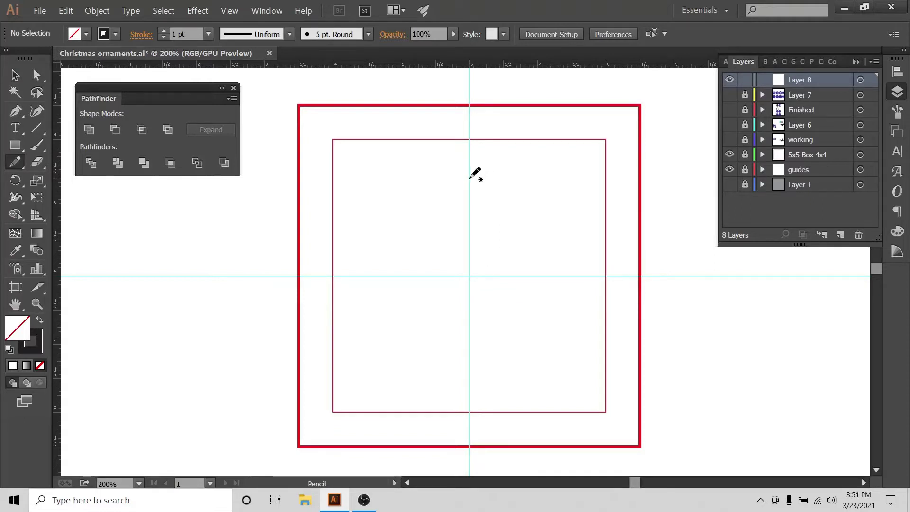
{"action": "mouse_move", "coordinate": [470, 179]}
{"action": "left_mouse_down"}
{"action": "mouse_move", "coordinate": [505, 188]}
{"action": "mouse_move", "coordinate": [529, 217]}
{"action": "mouse_move", "coordinate": [539, 288]}
{"action": "mouse_move", "coordinate": [576, 324]}
{"action": "left_mouse_up"}
{"action": "key", "text": "v"}
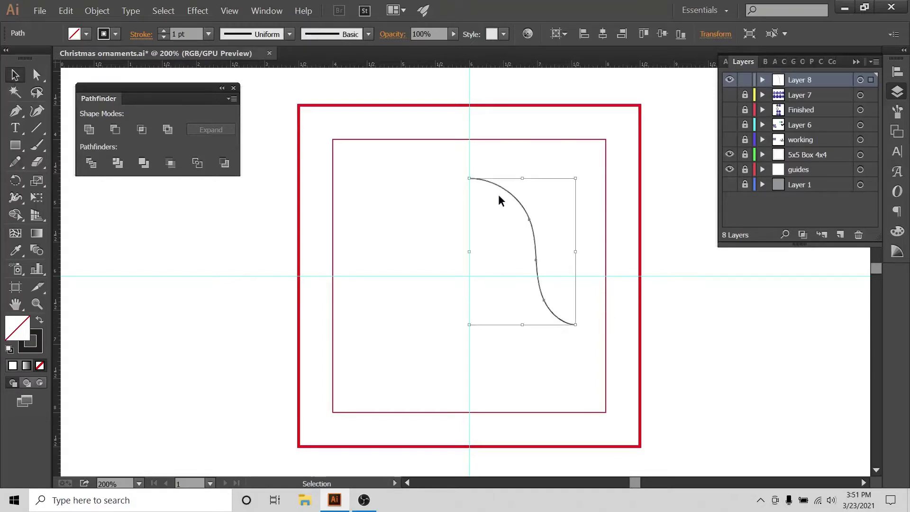
{"action": "left_click", "coordinate": [522, 164]}
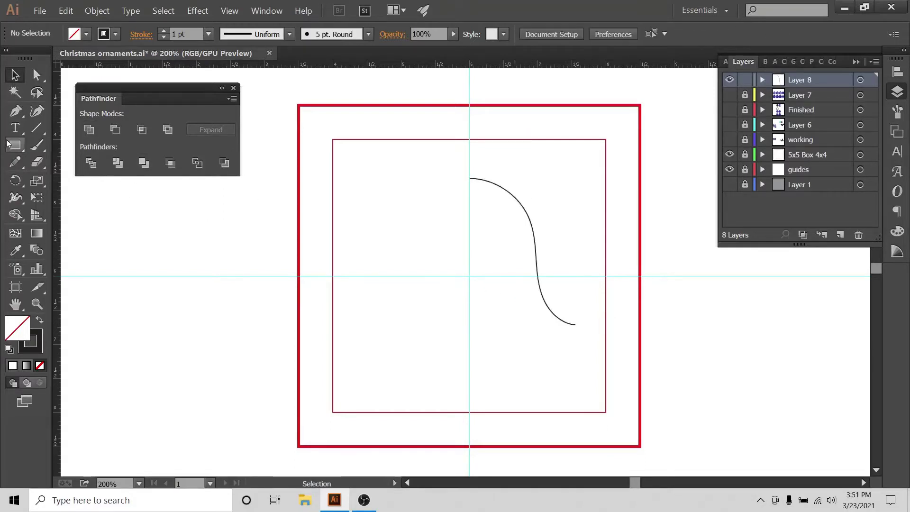
Extend the half-bell outline with a straight vertical Pen segment from its lower end down to about Y 7.18 in.
{"action": "left_click", "coordinate": [13, 112]}
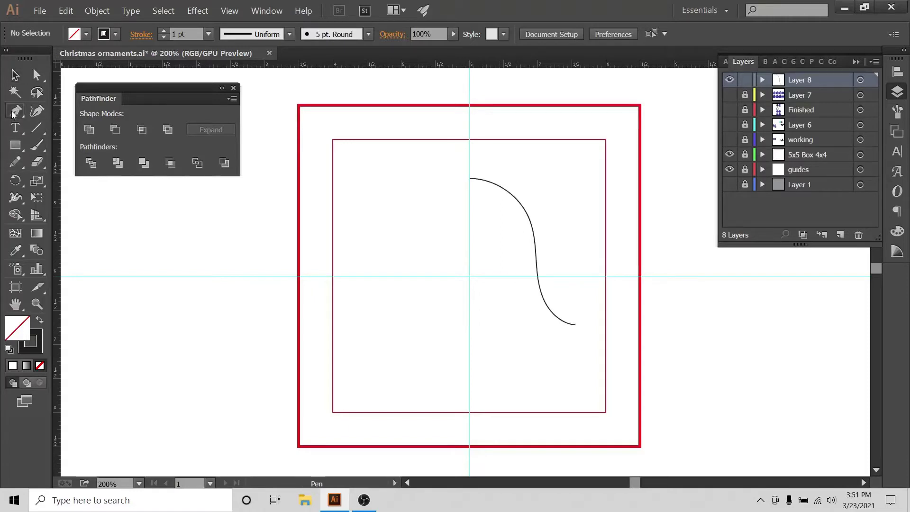
{"action": "left_click", "coordinate": [576, 326]}
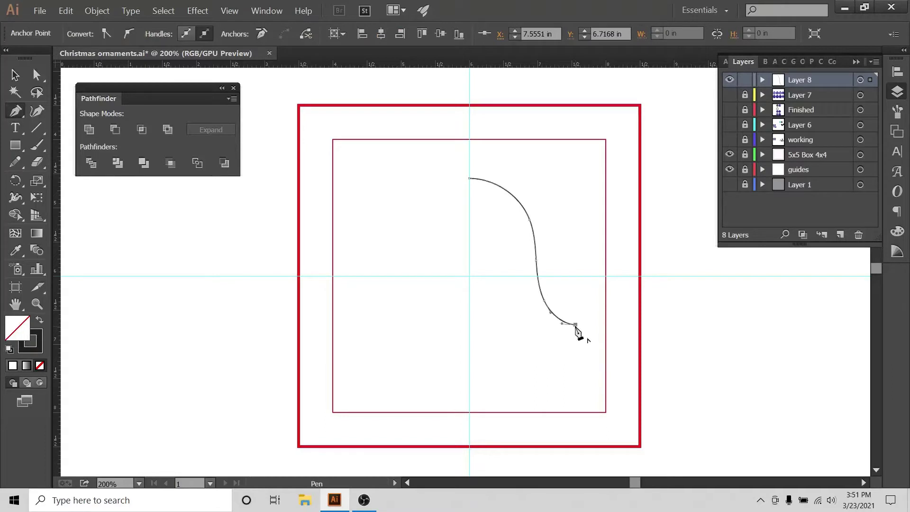
{"action": "left_click", "coordinate": [576, 357], "text": "shift"}
{"action": "left_click", "coordinate": [15, 75]}
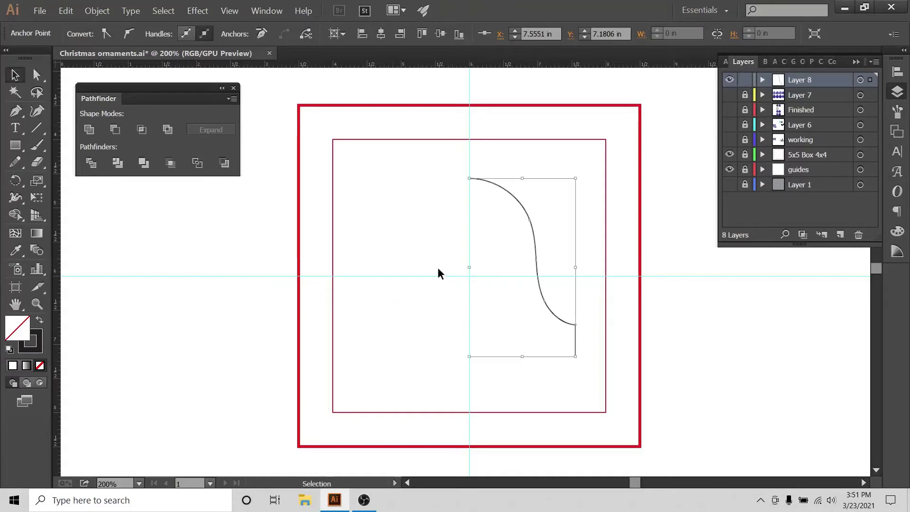
Create a mirrored copy of the half-bell path by reflecting it across the vertical axis.
{"action": "left_click", "coordinate": [479, 283]}
{"action": "left_click_drag", "start_coordinate": [471, 179], "coordinate": [529, 206]}
{"action": "right_click", "coordinate": [526, 214]}
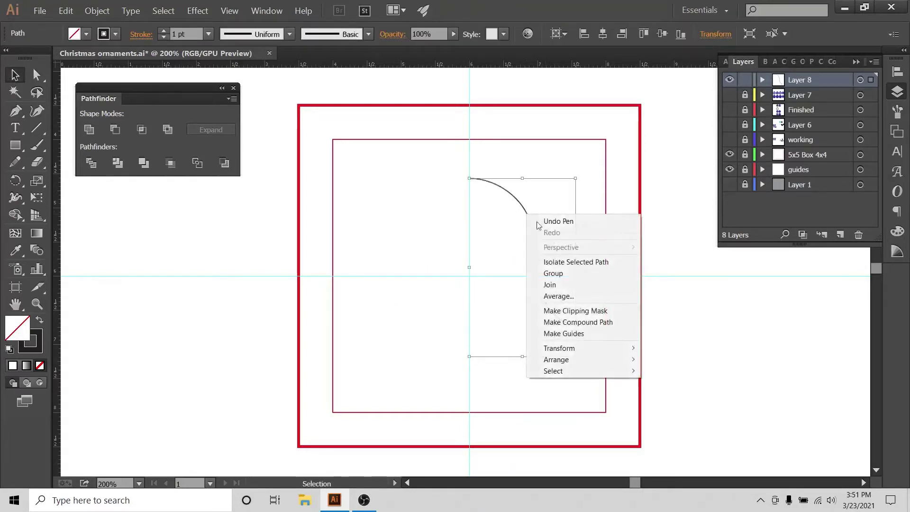
{"action": "mouse_move", "coordinate": [615, 350]}
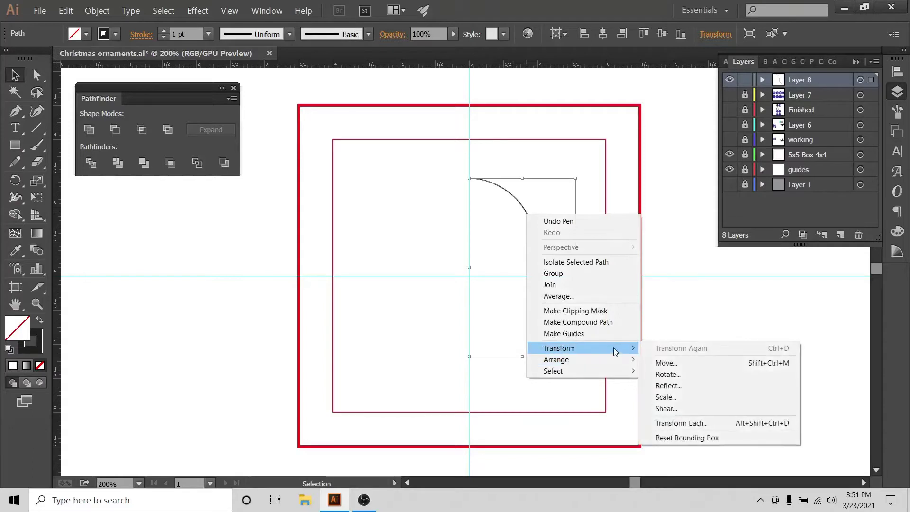
{"action": "left_click", "coordinate": [669, 386]}
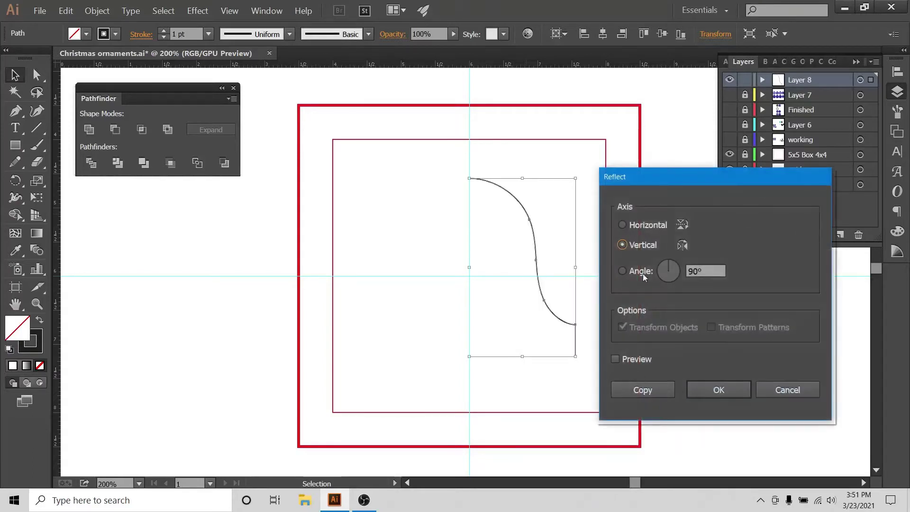
{"action": "left_click", "coordinate": [615, 359]}
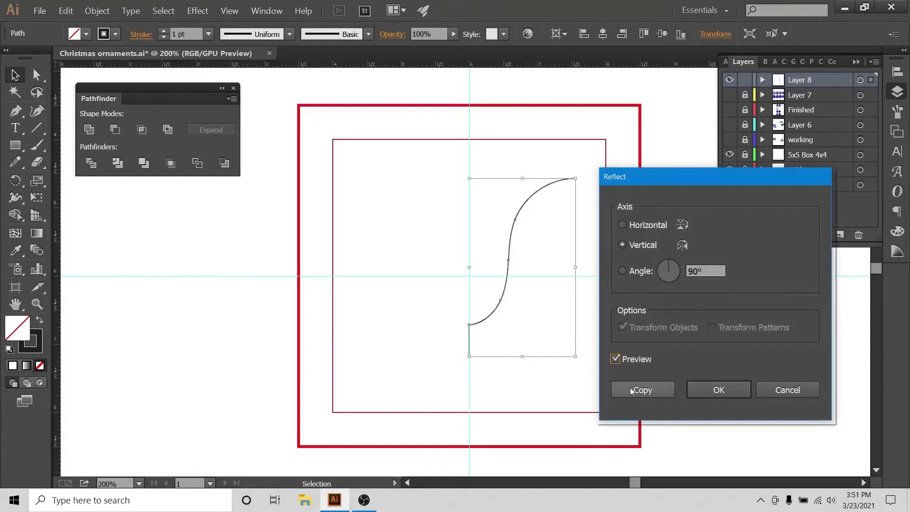
{"action": "left_click", "coordinate": [631, 387]}
Nudge the mirrored half horizontally across the vertical guide until its upper end nearly meets the original half's top, and deselect it.
{"action": "key", "text": "Left"}
{"action": "key", "text": "Left"}
{"action": "key", "text": "Left"}
{"action": "key", "text": "Left"}
{"action": "key", "text": "Left"}
{"action": "key", "text": "Left"}
{"action": "key", "text": "Left"}
{"action": "key", "text": "Left"}
{"action": "key", "text": "Left"}
{"action": "key", "text": "Left"}
{"action": "key", "text": "Left"}
{"action": "key", "text": "Left"}
{"action": "key", "text": "Left"}
{"action": "key", "text": "Left"}
{"action": "key", "text": "Left"}
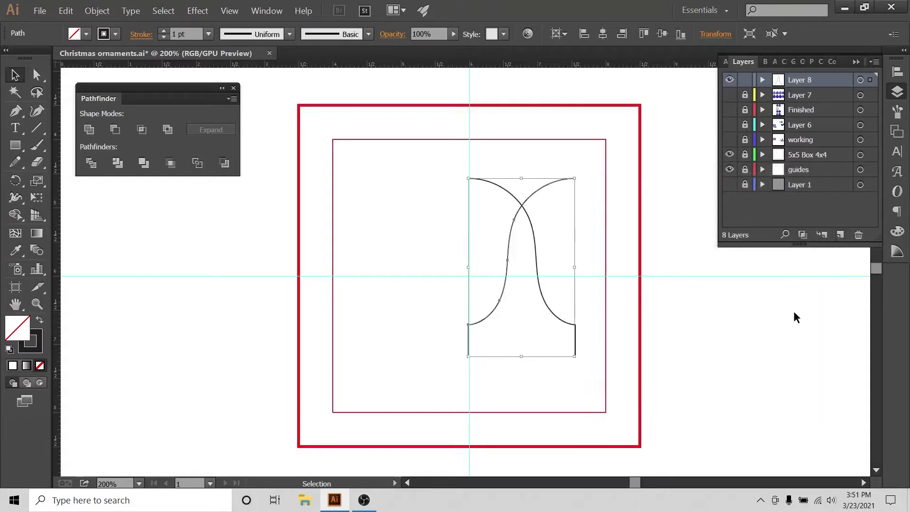
{"action": "key", "text": "Left"}
{"action": "key", "text": "Left"}
{"action": "key", "text": "Left"}
{"action": "key", "text": "Left"}
{"action": "key", "text": "Left"}
{"action": "key", "text": "Left"}
{"action": "key", "text": "Left"}
{"action": "key", "text": "Left"}
{"action": "key", "text": "Left"}
{"action": "key", "text": "Left"}
{"action": "key", "text": "Left"}
{"action": "key", "text": "Left"}
{"action": "key", "text": "Left"}
{"action": "key", "text": "Left"}
{"action": "key", "text": "Left"}
{"action": "key", "text": "Left"}
{"action": "key", "text": "Left"}
{"action": "key", "text": "Left"}
{"action": "key", "text": "Left"}
{"action": "key", "text": "Left"}
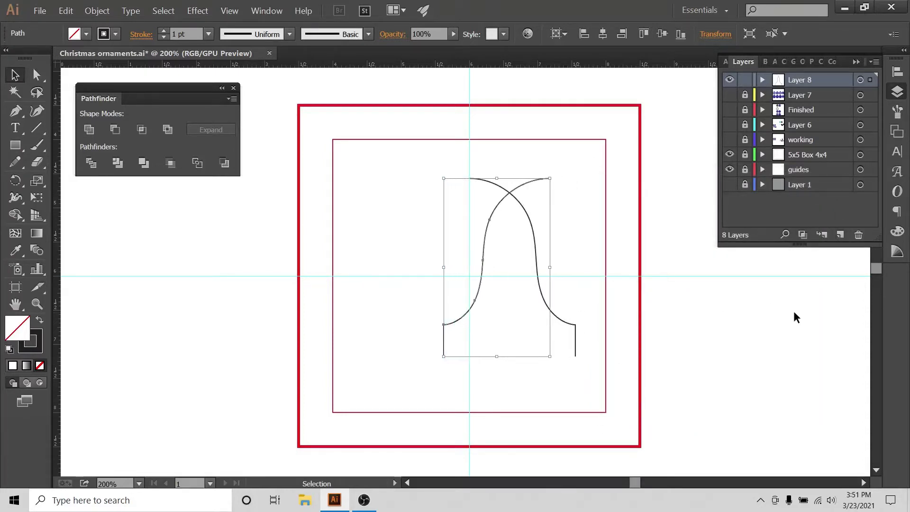
{"action": "key", "text": "Left"}
{"action": "key", "text": "Left"}
{"action": "key", "text": "Left"}
{"action": "key", "text": "Left"}
{"action": "key", "text": "Left"}
{"action": "key", "text": "Left"}
{"action": "key", "text": "Left"}
{"action": "key", "text": "Left"}
{"action": "key", "text": "Left"}
{"action": "key", "text": "Left"}
{"action": "key", "text": "Left"}
{"action": "key", "text": "Left"}
{"action": "key", "text": "Left"}
{"action": "key", "text": "Left"}
{"action": "key", "text": "Left"}
{"action": "key", "text": "Left"}
{"action": "key", "text": "Left"}
{"action": "key", "text": "Left"}
{"action": "key", "text": "Left"}
{"action": "key", "text": "Left"}
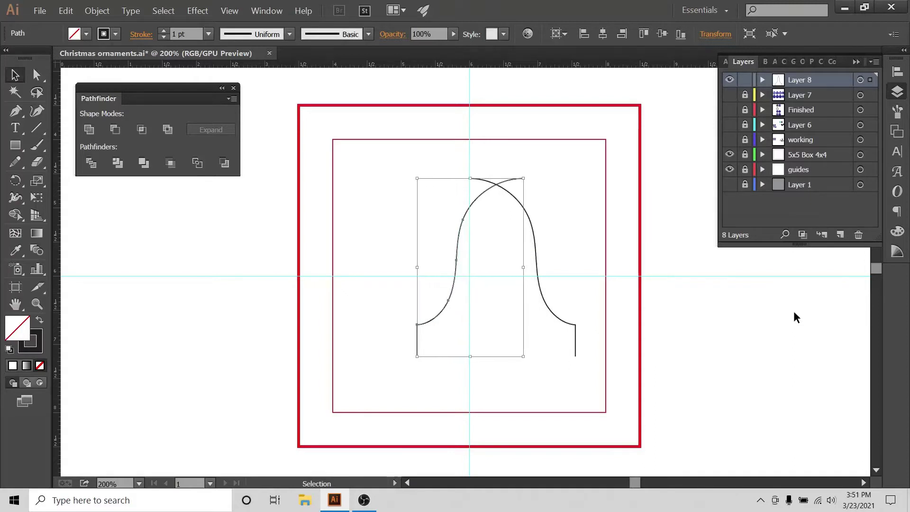
{"action": "key", "text": "Left"}
{"action": "key", "text": "Left"}
{"action": "key", "text": "Left"}
{"action": "key", "text": "Left"}
{"action": "key", "text": "Left"}
{"action": "key", "text": "Left"}
{"action": "key", "text": "Left"}
{"action": "key", "text": "Left"}
{"action": "key", "text": "Left"}
{"action": "key", "text": "Left"}
{"action": "key", "text": "Left"}
{"action": "key", "text": "Left"}
{"action": "key", "text": "Left"}
{"action": "key", "text": "Left"}
{"action": "key", "text": "Left"}
{"action": "key", "text": "Left"}
{"action": "key", "text": "Left"}
{"action": "key", "text": "Left"}
{"action": "key", "text": "Left"}
{"action": "key", "text": "Left"}
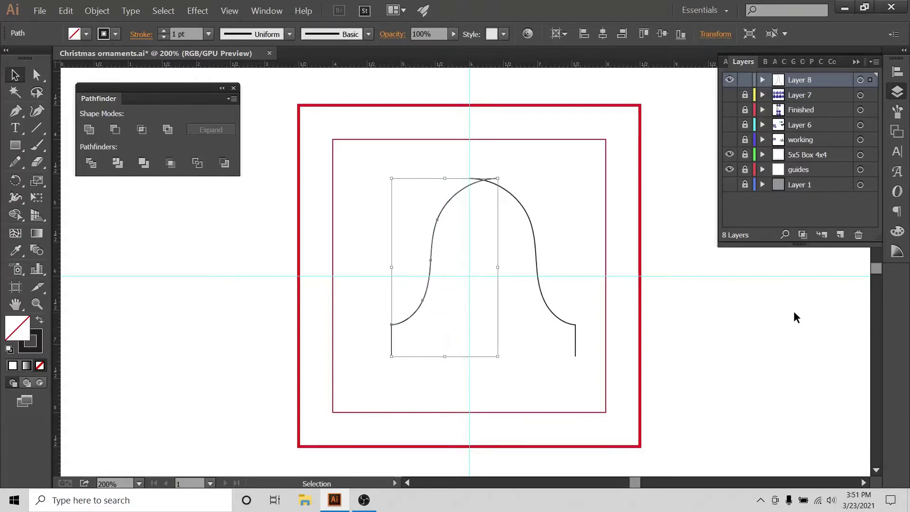
{"action": "key", "text": "Left"}
{"action": "key", "text": "Left"}
{"action": "key", "text": "Left"}
{"action": "key", "text": "Left"}
{"action": "key", "text": "Left"}
{"action": "key", "text": "Left"}
{"action": "key", "text": "Left"}
{"action": "key", "text": "Left"}
{"action": "key", "text": "Left"}
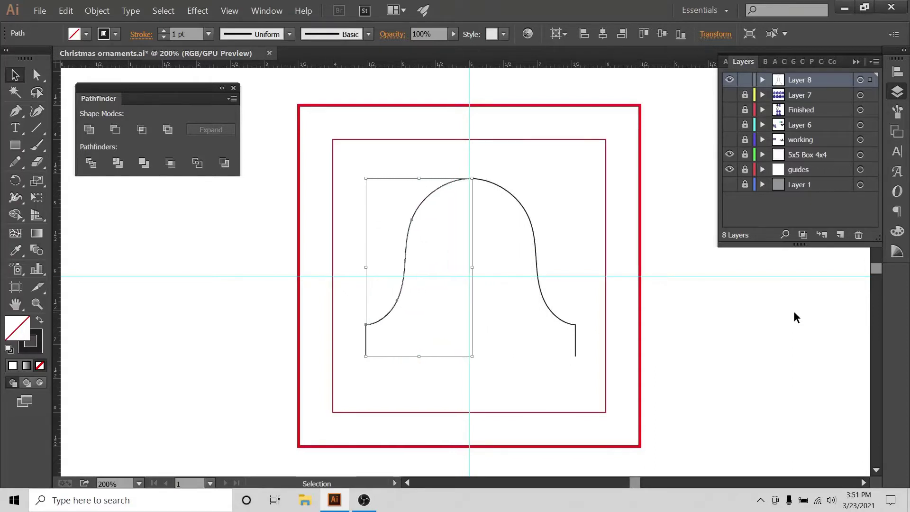
{"action": "left_click", "coordinate": [570, 183]}
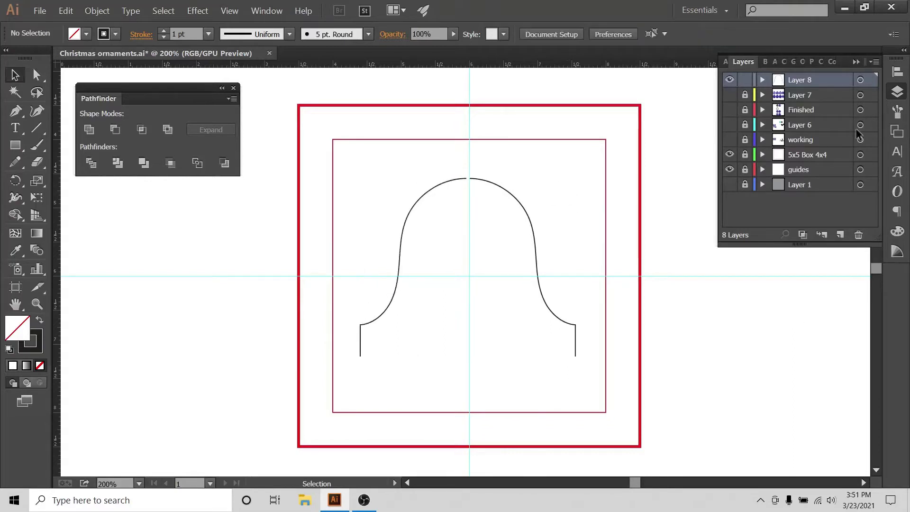
Hide the guides and 5x5 Box 4x4 layers.
{"action": "left_click", "coordinate": [729, 169]}
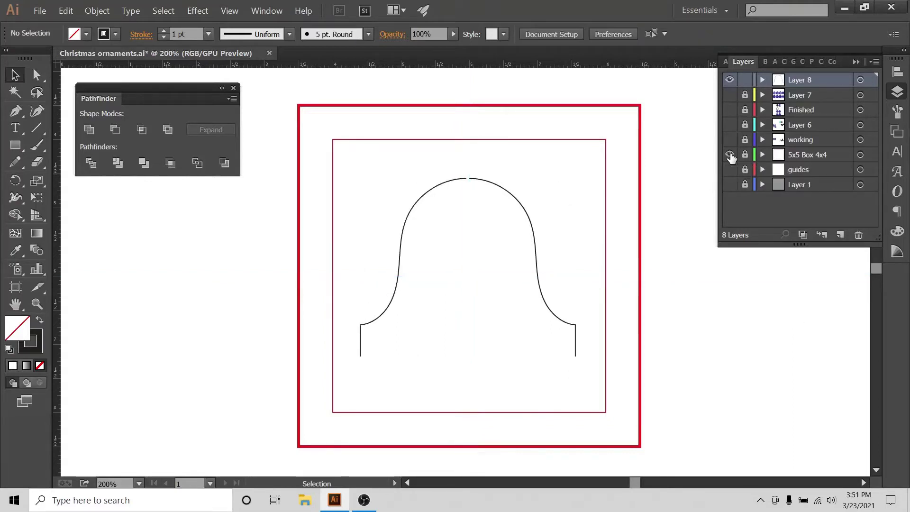
{"action": "left_click", "coordinate": [730, 154]}
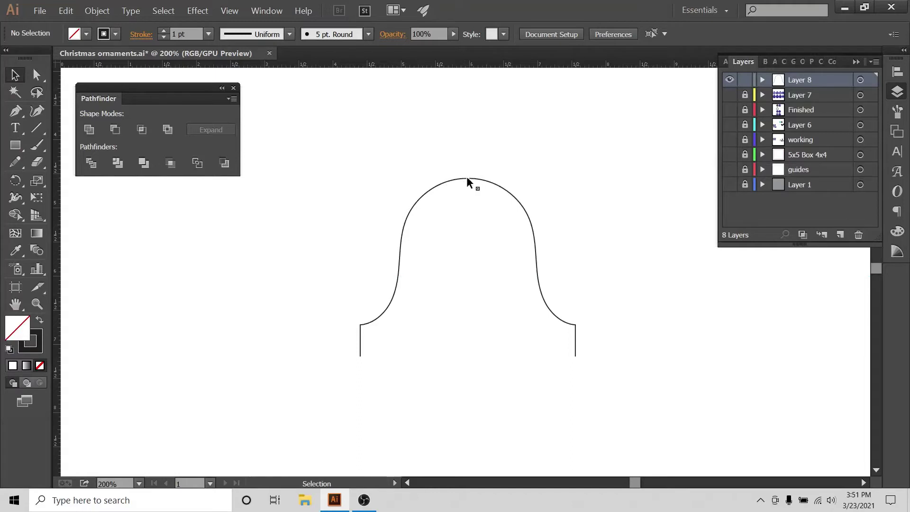
{"action": "key", "text": "ctrl+plus"}
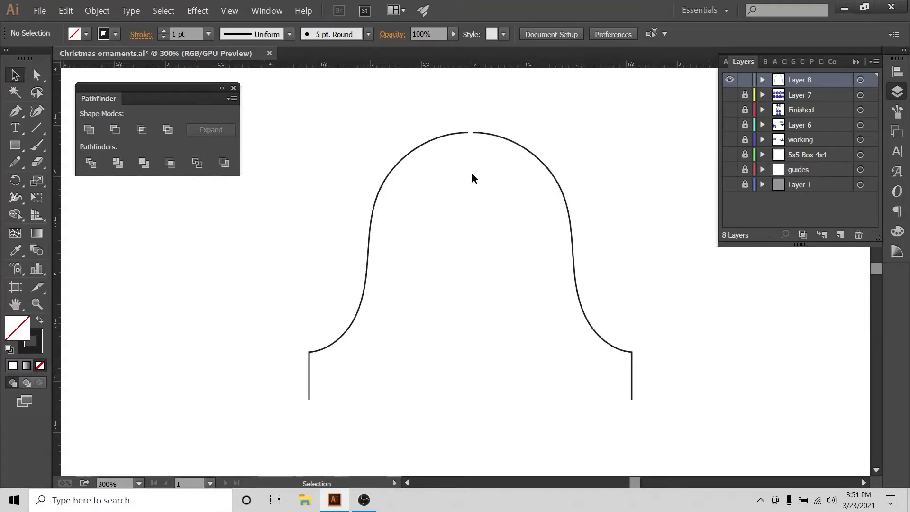
Close the gap at the bell's crown by joining the upper endpoints of the two halves with the Join Tool.
{"action": "left_click", "coordinate": [559, 188]}
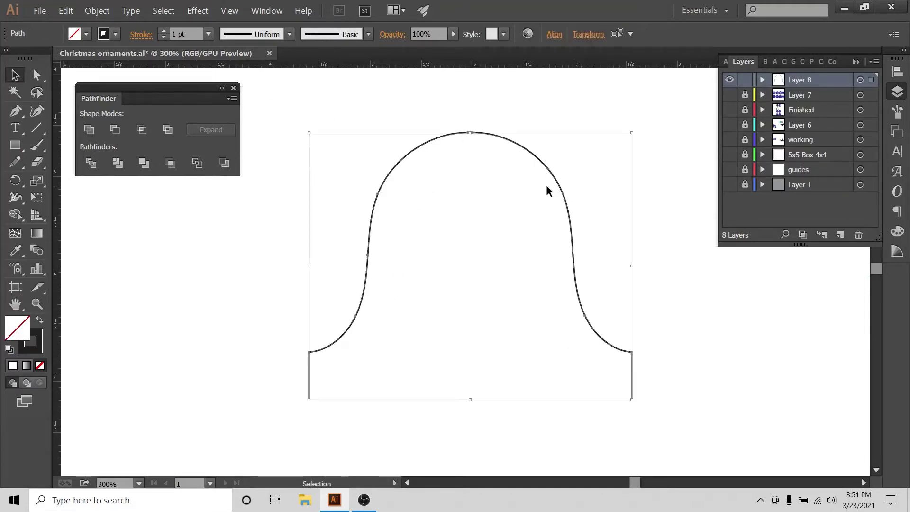
{"action": "left_click", "coordinate": [297, 81]}
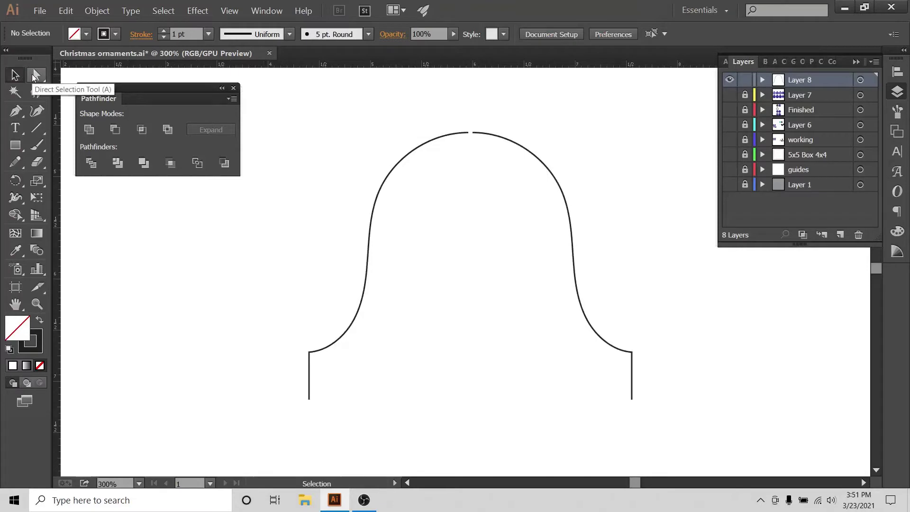
{"action": "left_click", "coordinate": [34, 76]}
{"action": "left_click_drag", "start_coordinate": [457, 122], "coordinate": [487, 150]}
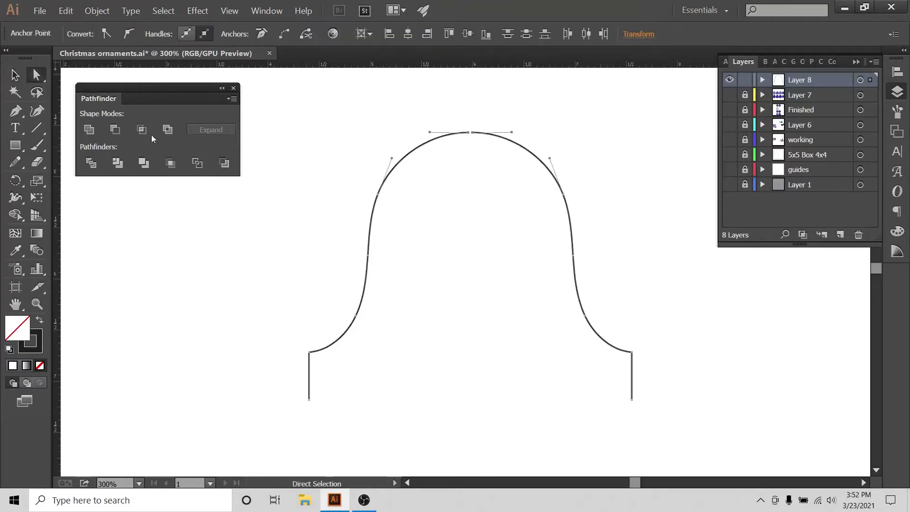
{"action": "left_click", "coordinate": [15, 162]}
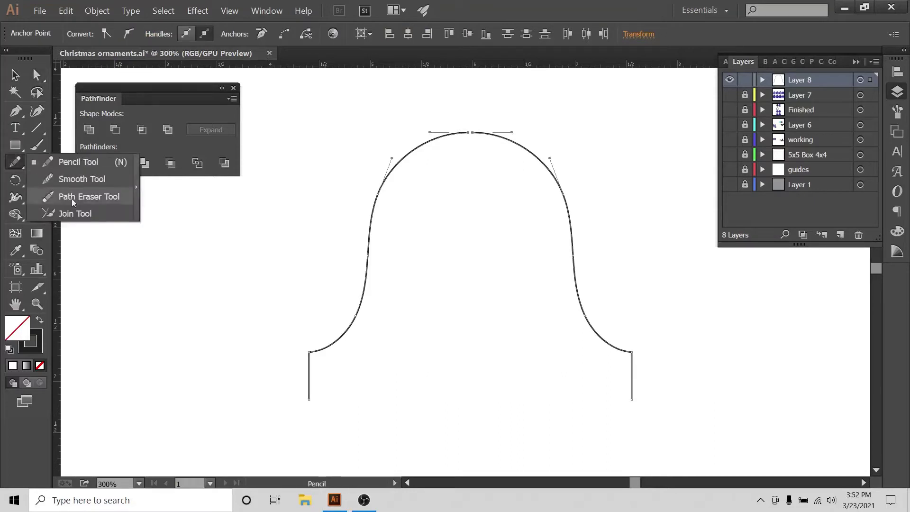
{"action": "left_click", "coordinate": [70, 215]}
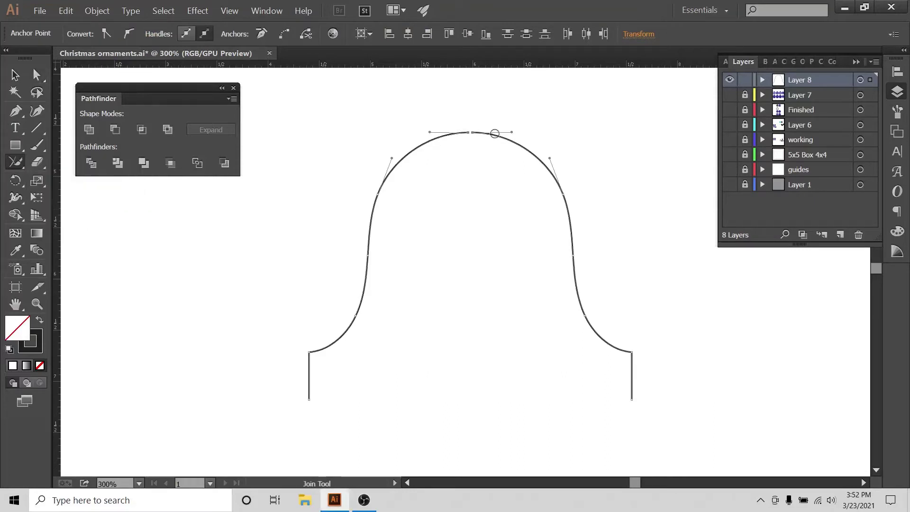
{"action": "left_click_drag", "start_coordinate": [485, 133], "coordinate": [475, 133]}
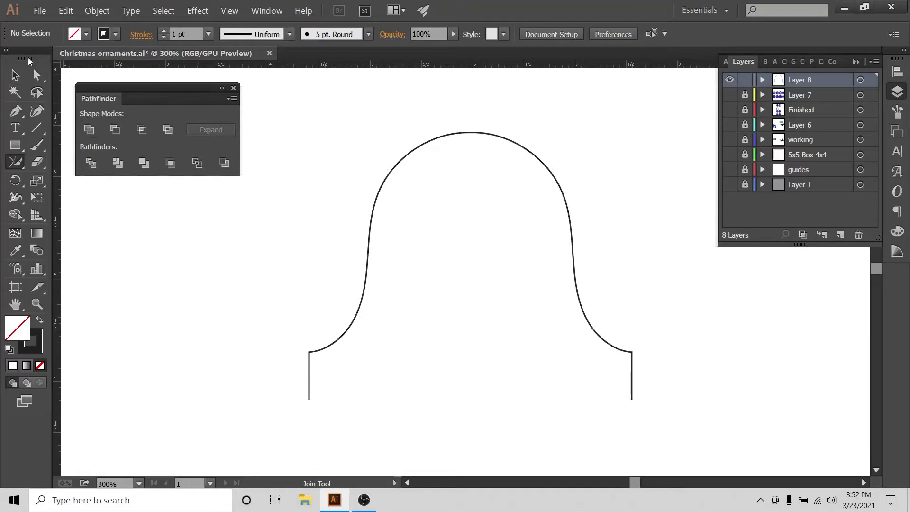
{"action": "key", "text": "v"}
Draw a wide, flat ellipse across the bell's base, extending past both vertical edges.
{"action": "scroll", "coordinate": [546, 115], "scroll_direction": "down", "scroll_amount": 3}
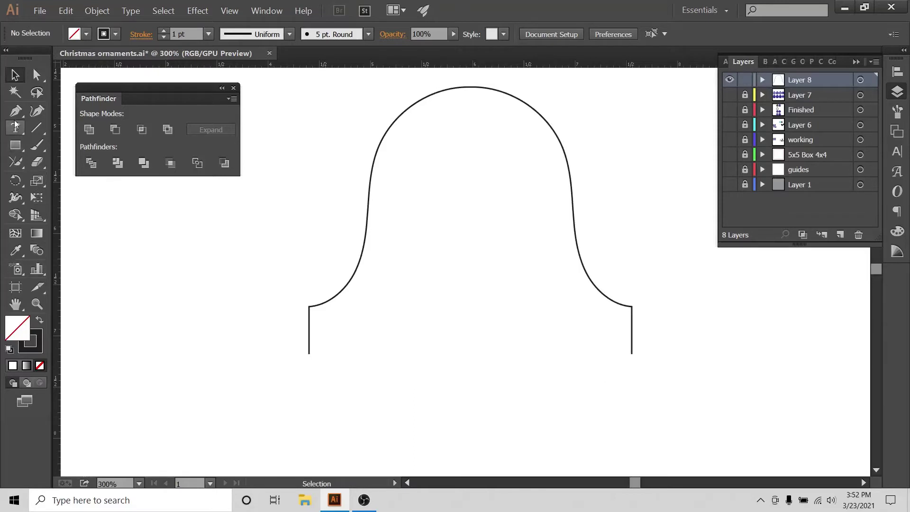
{"action": "left_click", "coordinate": [15, 146]}
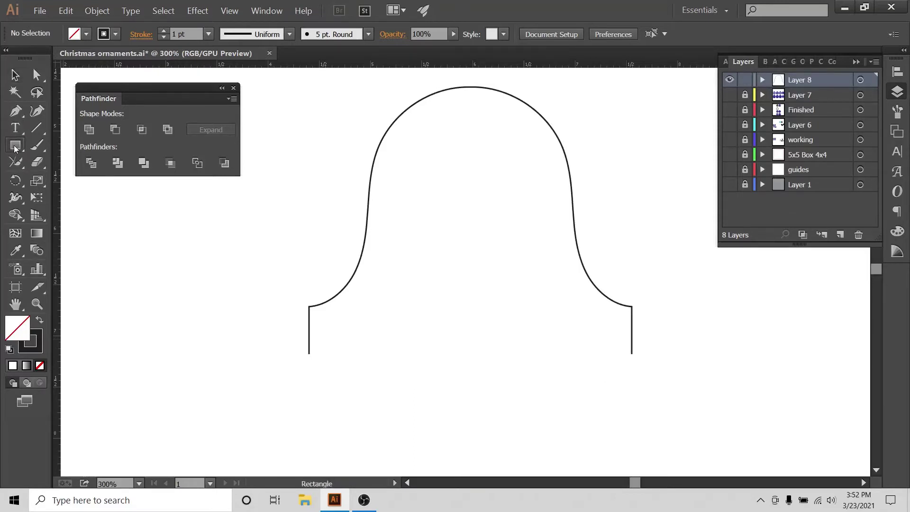
{"action": "left_click", "coordinate": [75, 181]}
{"action": "left_click_drag", "start_coordinate": [680, 362], "coordinate": [676, 367]}
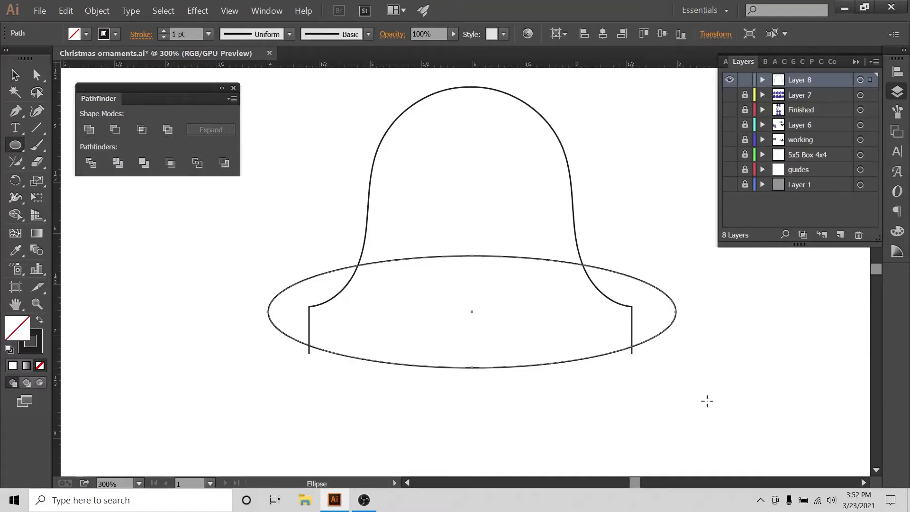
Align the bell outline and the base ellipse to the artboard's horizontal center, and deselect them.
{"action": "key", "text": "a"}
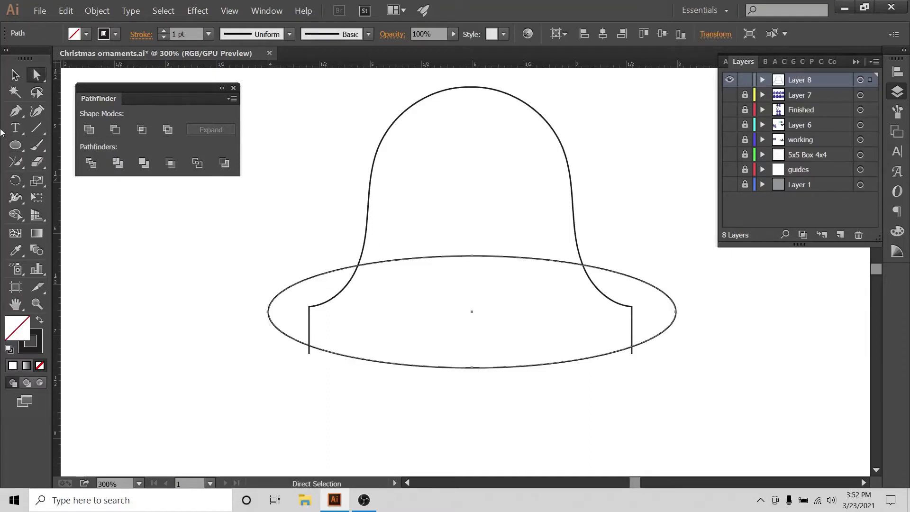
{"action": "key", "text": "v"}
{"action": "left_click_drag", "start_coordinate": [620, 102], "coordinate": [461, 379]}
{"action": "left_click", "coordinate": [898, 111]}
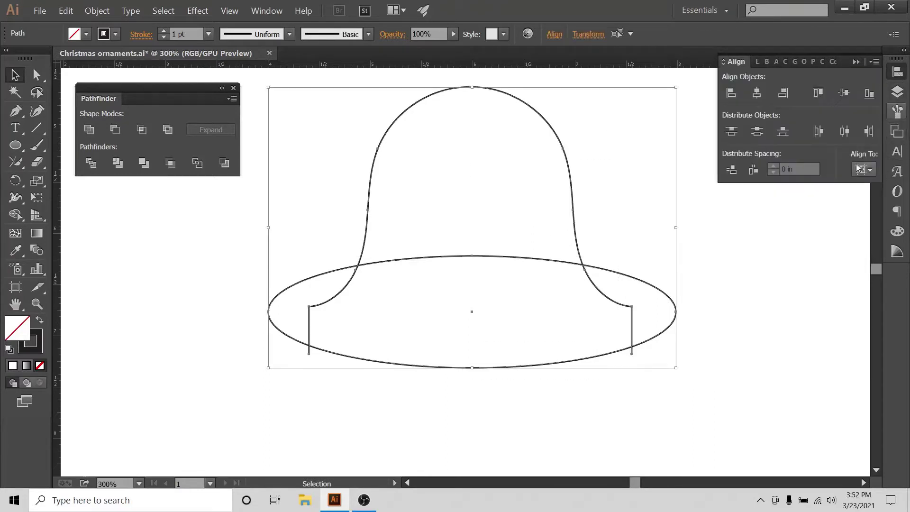
{"action": "left_click", "coordinate": [864, 170]}
{"action": "left_click", "coordinate": [750, 98]}
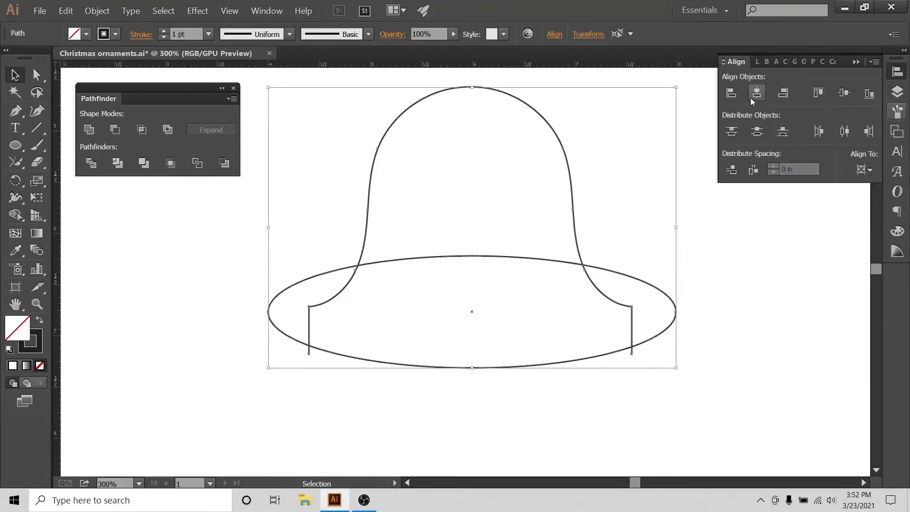
{"action": "left_click", "coordinate": [751, 98]}
{"action": "left_click", "coordinate": [557, 296]}
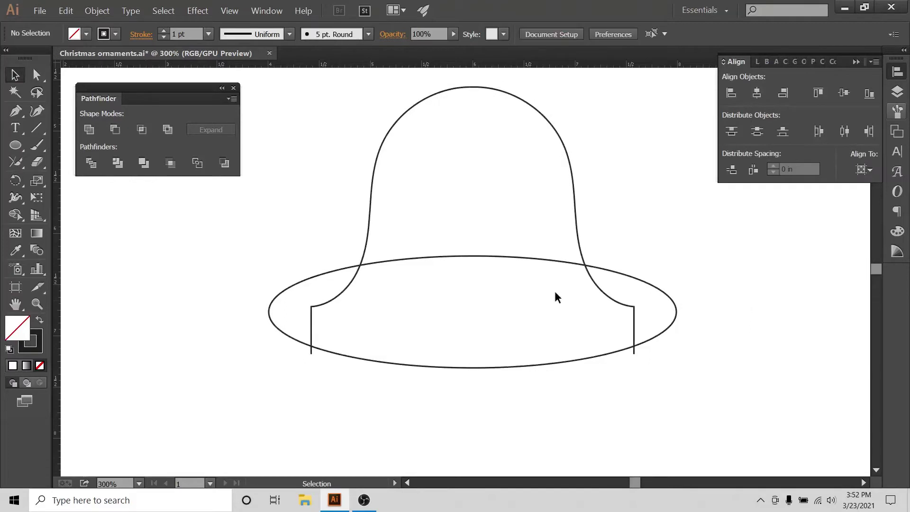
Nudge the ellipse down until its lower curve meets the bottom ends of the bell's vertical edges.
{"action": "left_click", "coordinate": [476, 263]}
{"action": "key", "text": "Down"}
{"action": "key", "text": "Down"}
{"action": "key", "text": "Down"}
{"action": "key", "text": "Down"}
{"action": "key", "text": "Down"}
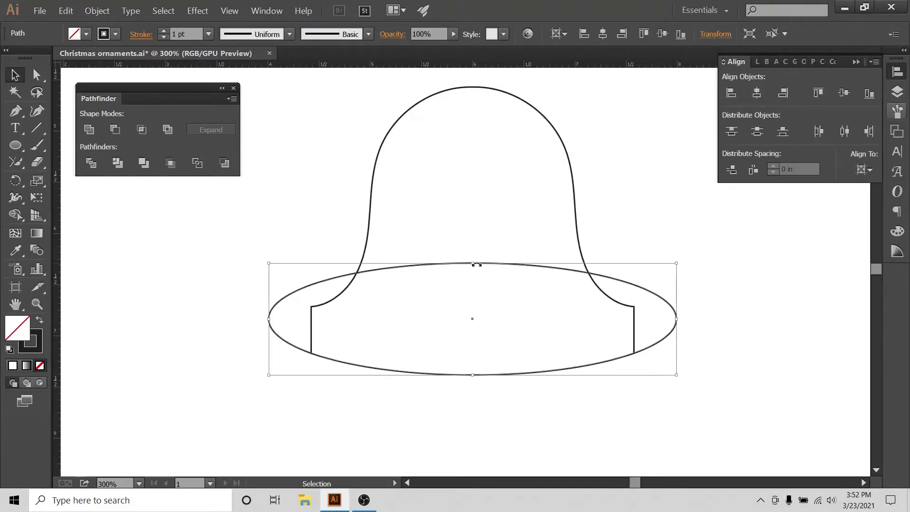
{"action": "key", "text": "Down"}
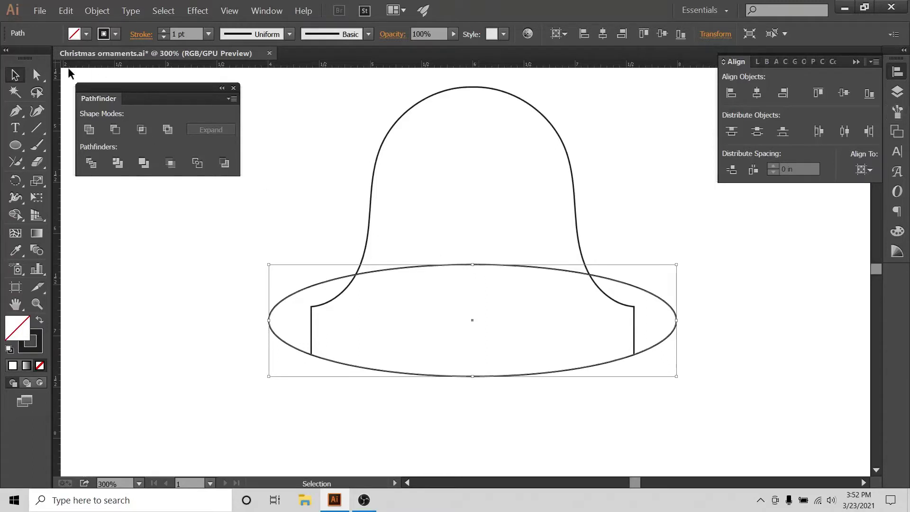
Delete the ellipse's top anchor point with the Direct Selection tool, leaving only the lower arc.
{"action": "left_click", "coordinate": [43, 76]}
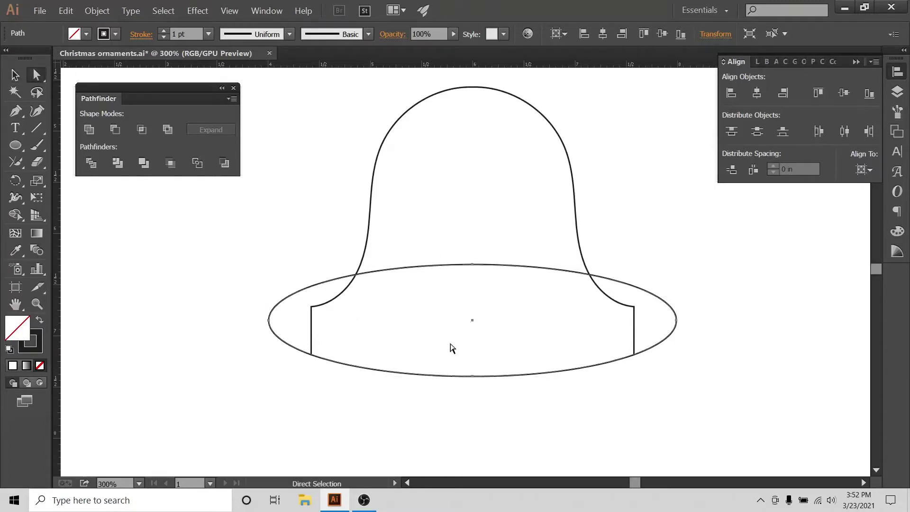
{"action": "left_click", "coordinate": [473, 264]}
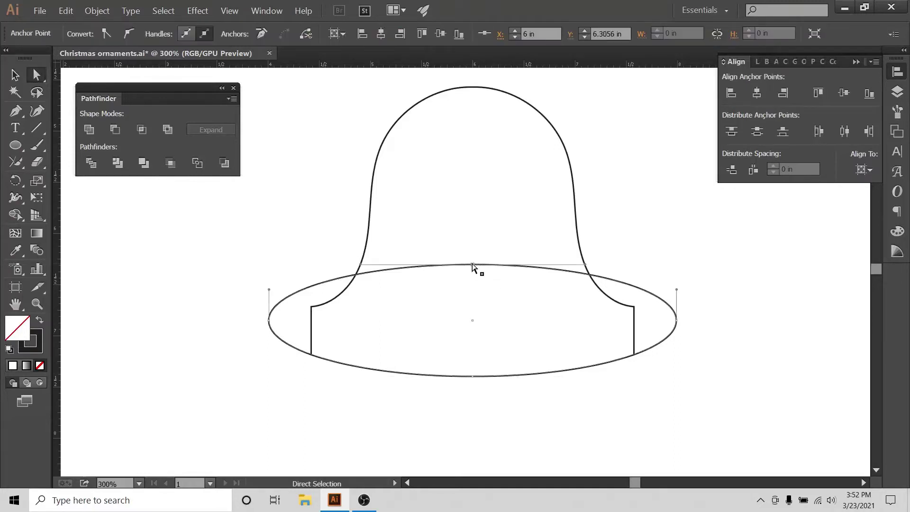
{"action": "left_click_drag", "start_coordinate": [472, 248], "coordinate": [474, 275]}
{"action": "key", "text": "Delete"}
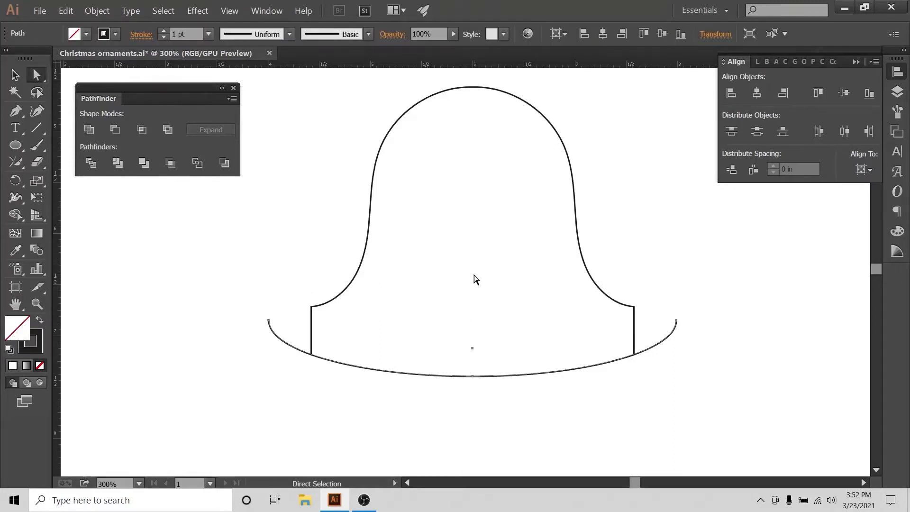
Scale the arc proportionally about its center to match the bell's base width, and deselect it.
{"action": "left_click", "coordinate": [15, 75]}
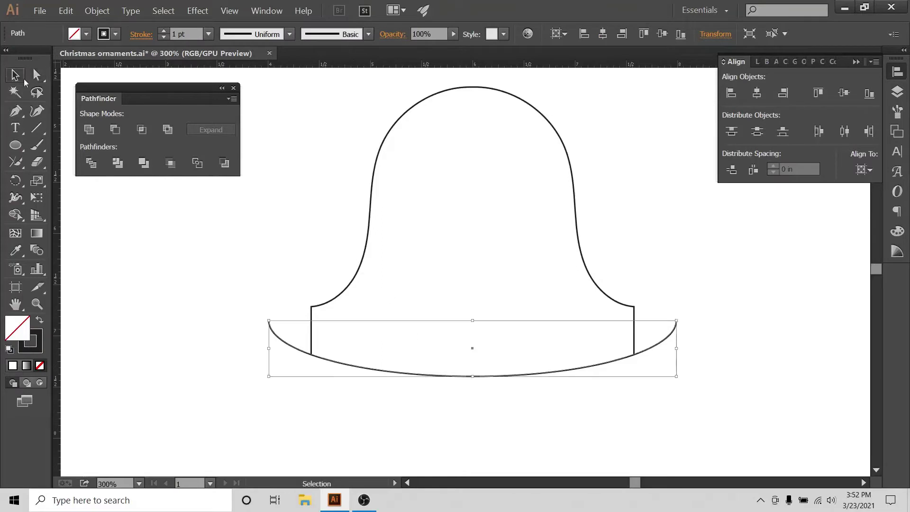
{"action": "left_click_drag", "start_coordinate": [679, 349], "coordinate": [636, 363]}
{"action": "left_click", "coordinate": [686, 346]}
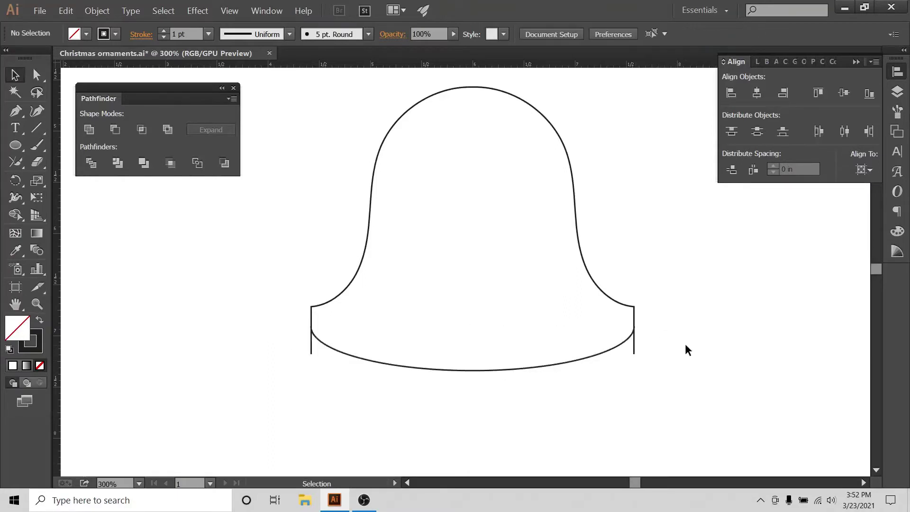
Nudge the arc down until its ends meet the bottom endpoints of the bell's vertical edges, and deselect it.
{"action": "left_click", "coordinate": [551, 365]}
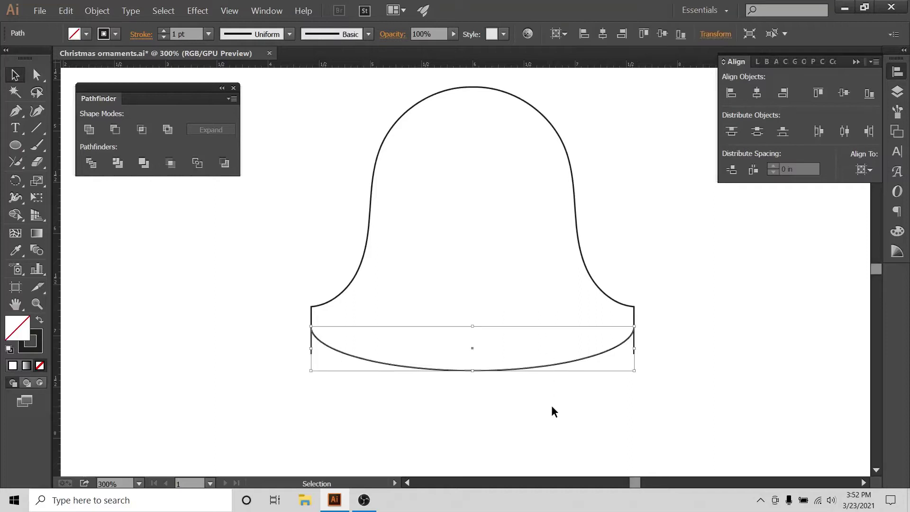
{"action": "key", "text": "Down"}
{"action": "key", "text": "Down"}
{"action": "key", "text": "Down"}
{"action": "key", "text": "Down"}
{"action": "key", "text": "Down"}
{"action": "key", "text": "Down"}
{"action": "key", "text": "Down"}
{"action": "key", "text": "Down"}
{"action": "key", "text": "Down"}
{"action": "key", "text": "Down"}
{"action": "key", "text": "Down"}
{"action": "key", "text": "Down"}
{"action": "key", "text": "Down"}
{"action": "key", "text": "Down"}
{"action": "key", "text": "Down"}
{"action": "key", "text": "Down"}
{"action": "key", "text": "Down"}
{"action": "key", "text": "Down"}
{"action": "key", "text": "Down"}
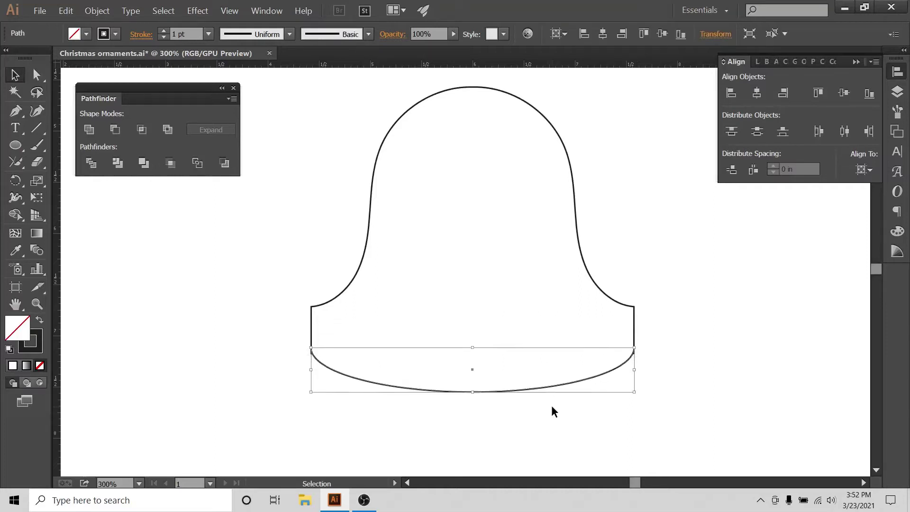
{"action": "key", "text": "Down"}
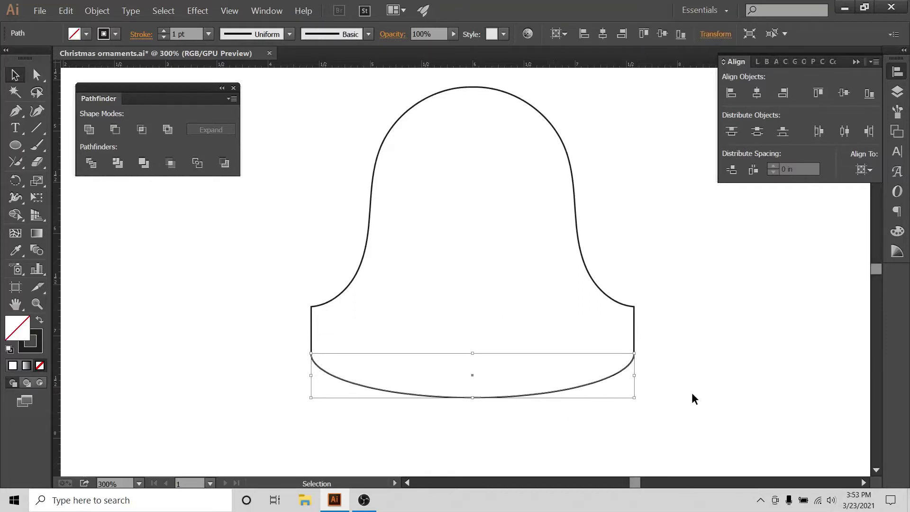
{"action": "left_click", "coordinate": [693, 392]}
{"action": "left_click", "coordinate": [569, 389]}
{"action": "left_click_drag", "start_coordinate": [557, 75], "coordinate": [463, 302]}
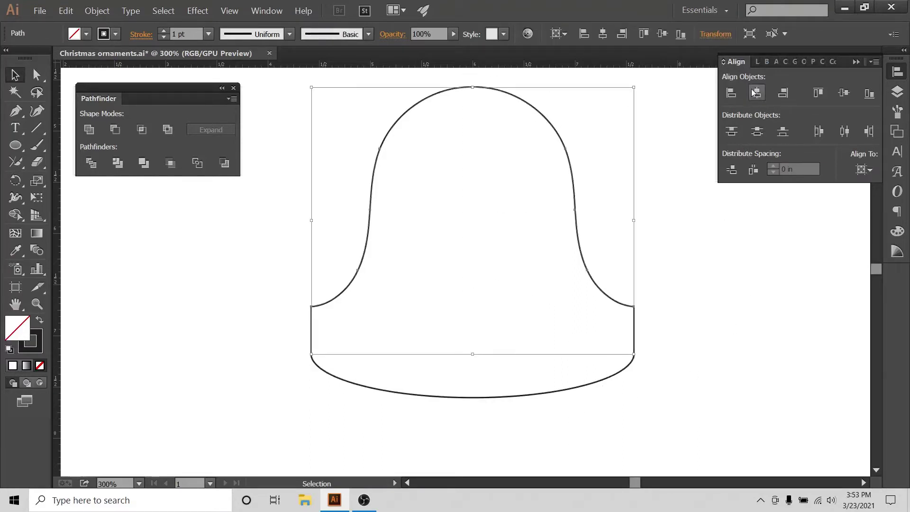
{"action": "left_click", "coordinate": [716, 341]}
{"action": "left_click", "coordinate": [617, 383]}
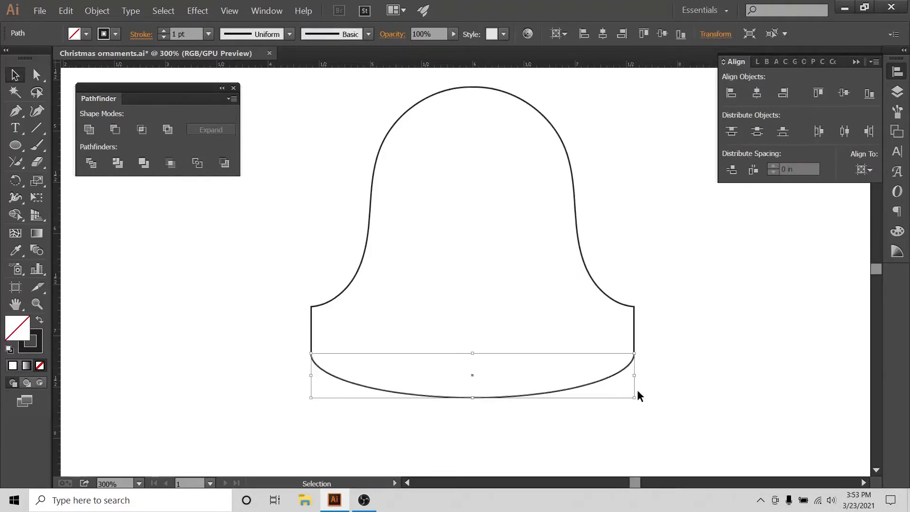
{"action": "left_click", "coordinate": [667, 210]}
Swap fill and stroke on the bell outline and base arc, giving both a black fill and no stroke.
{"action": "key", "text": "ctrl+a"}
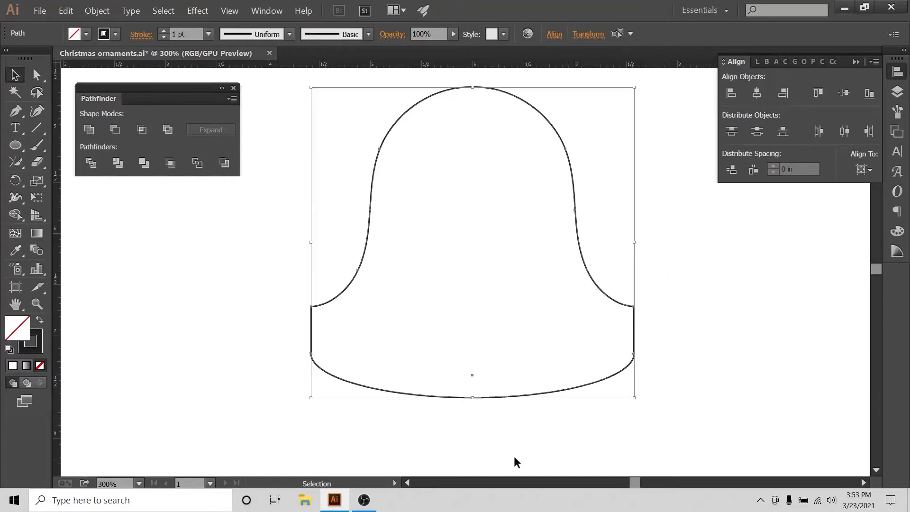
{"action": "left_click", "coordinate": [41, 322]}
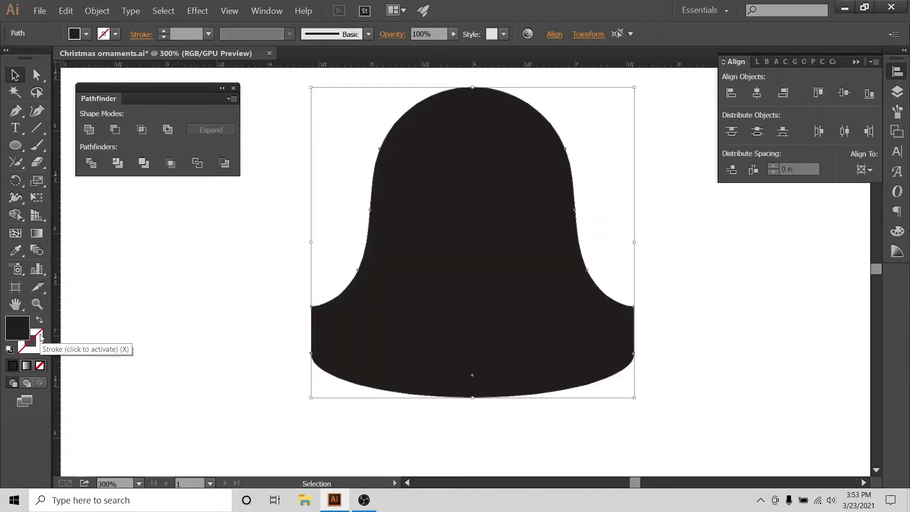
{"action": "left_click", "coordinate": [331, 240]}
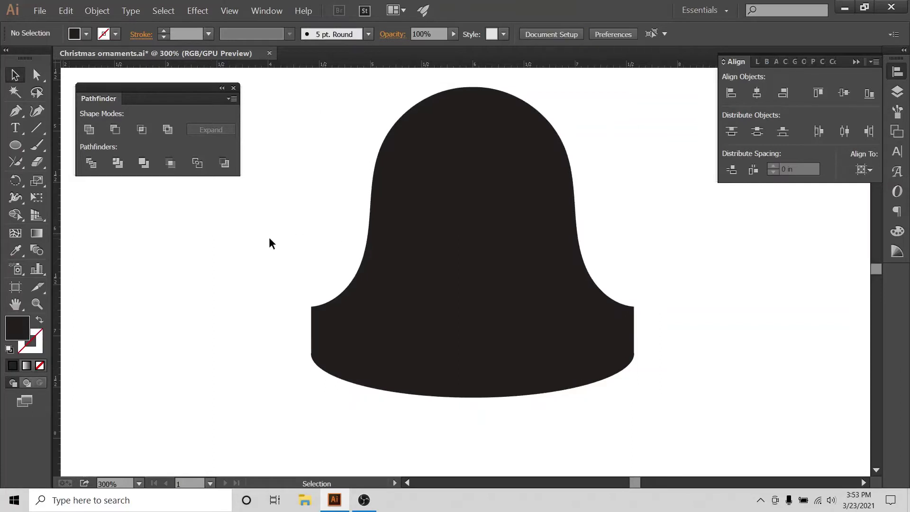
Unite the bell body and the curved base into one shape with Pathfinder, and deselect it.
{"action": "left_click_drag", "start_coordinate": [548, 391], "coordinate": [584, 425]}
{"action": "left_click", "coordinate": [98, 11]}
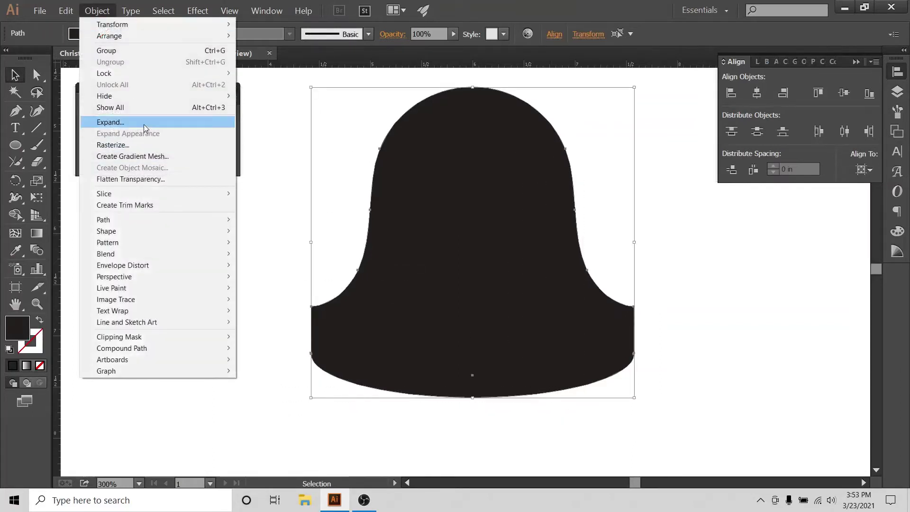
{"action": "left_click", "coordinate": [89, 125]}
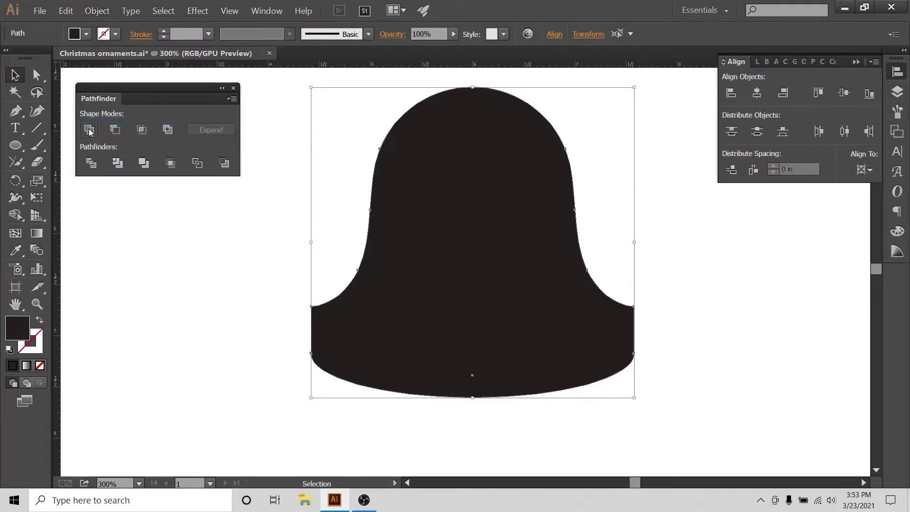
{"action": "left_click", "coordinate": [89, 131]}
{"action": "left_click", "coordinate": [200, 285]}
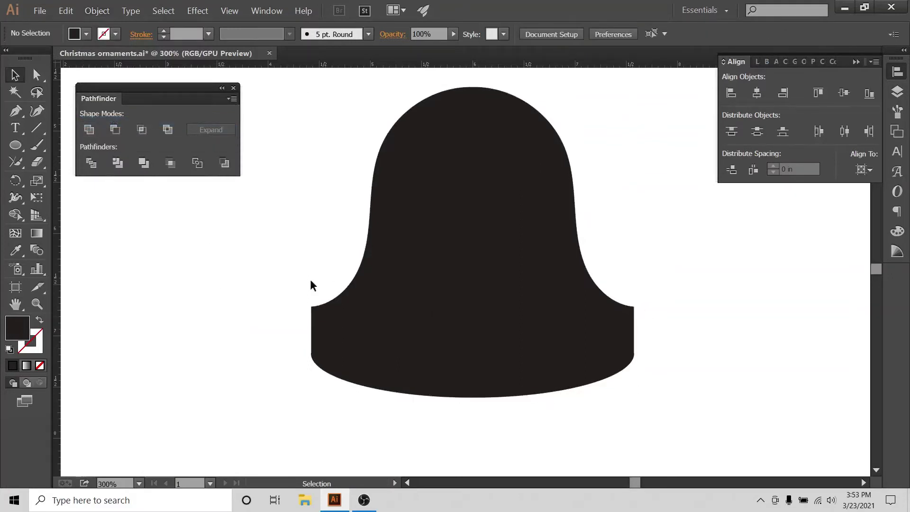
{"action": "left_click", "coordinate": [386, 312]}
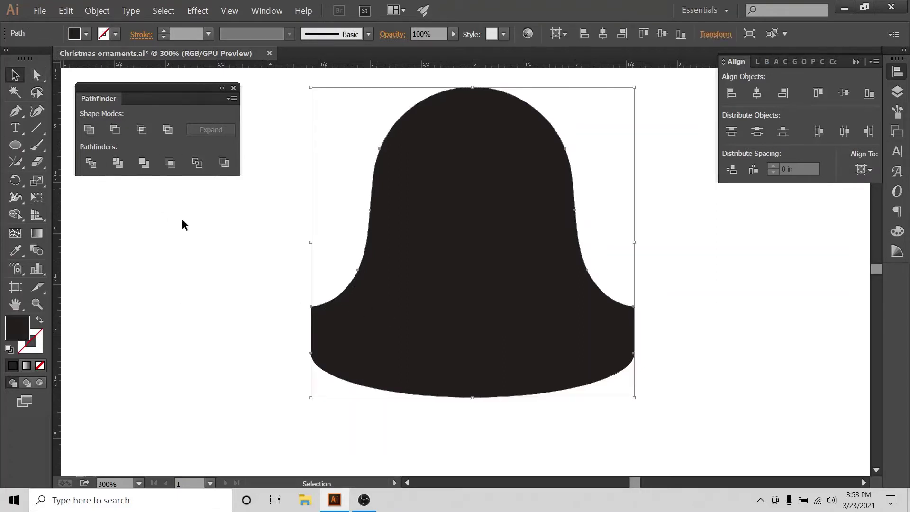
{"action": "scroll", "coordinate": [183, 232], "scroll_direction": "up", "scroll_amount": 1}
{"action": "left_click", "coordinate": [666, 285]}
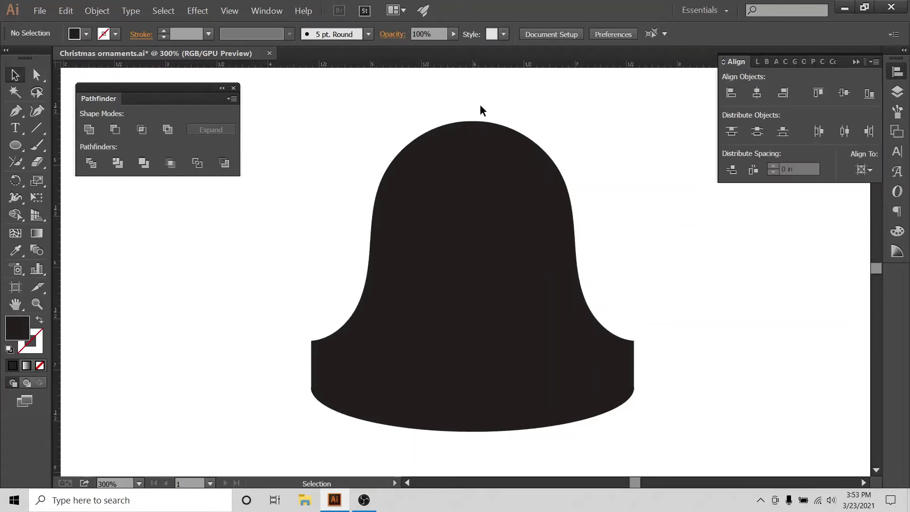
Show the guides and 5x5 Box 4x4 layers around the bell.
{"action": "key", "text": "a"}
{"action": "key", "text": "ctrl+minus"}
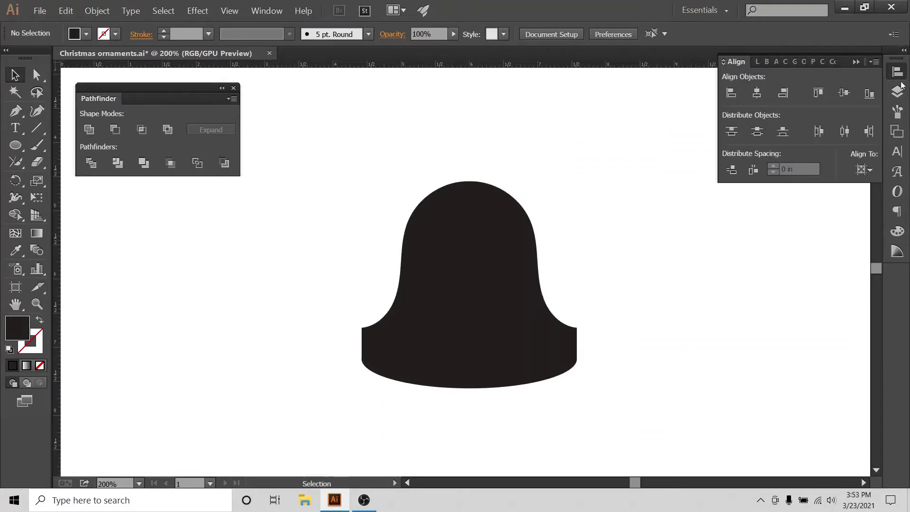
{"action": "left_click", "coordinate": [899, 90]}
{"action": "left_click", "coordinate": [731, 169]}
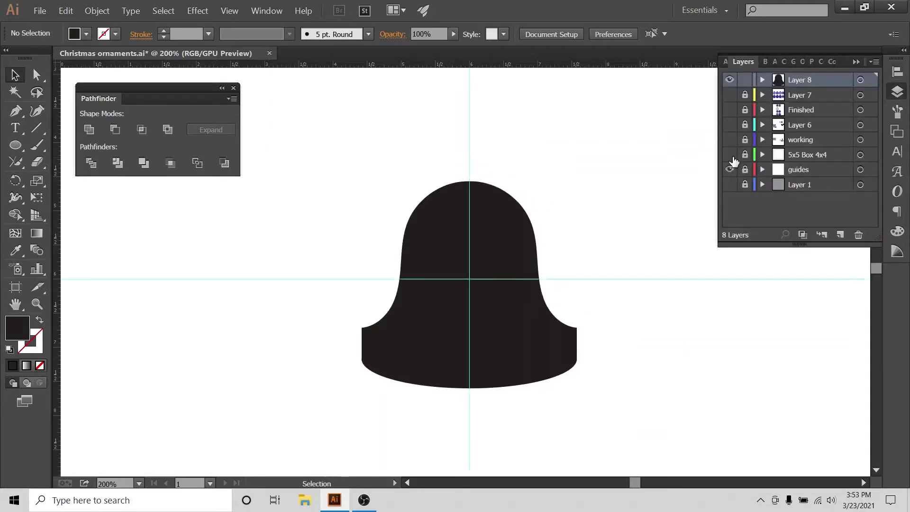
{"action": "left_click", "coordinate": [730, 155]}
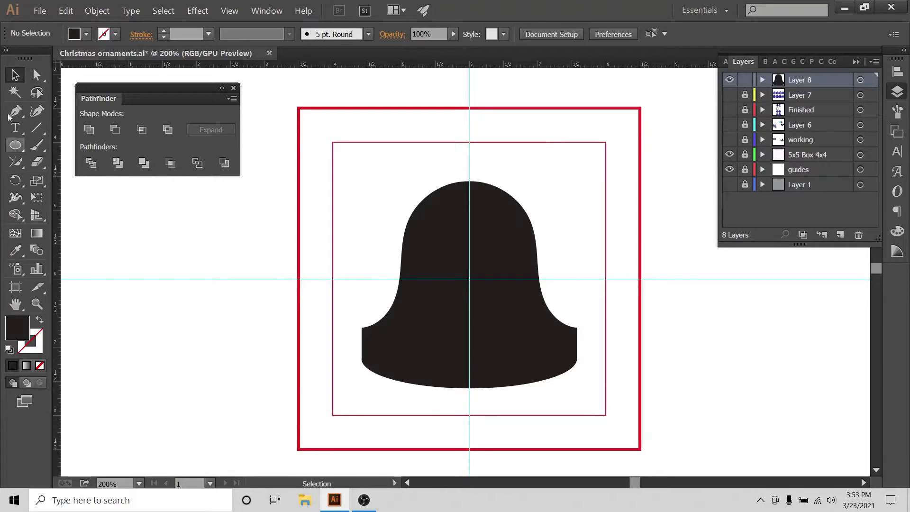
Draw a small rounded rectangle as a cap overlapping the bell's crown, roughly centered on the vertical guide.
{"action": "left_click", "coordinate": [15, 146]}
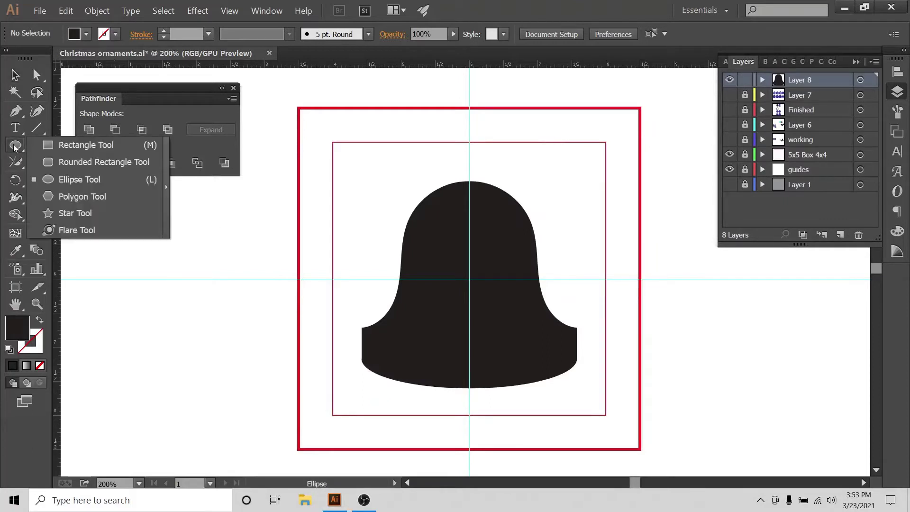
{"action": "left_click", "coordinate": [70, 162]}
{"action": "left_click_drag", "start_coordinate": [442, 160], "coordinate": [498, 195]}
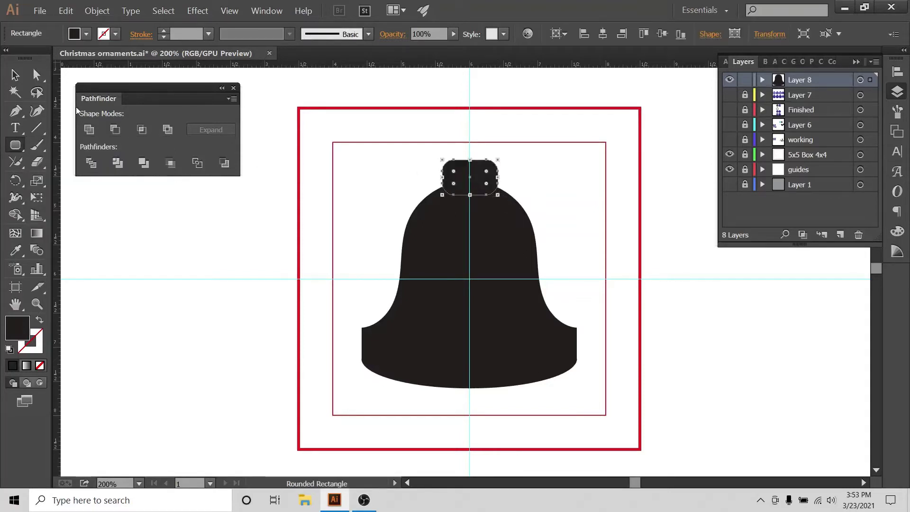
Align the rounded cap and the bell to the artboard's horizontal center, and deselect them.
{"action": "key", "text": "v"}
{"action": "left_click_drag", "start_coordinate": [540, 131], "coordinate": [413, 348]}
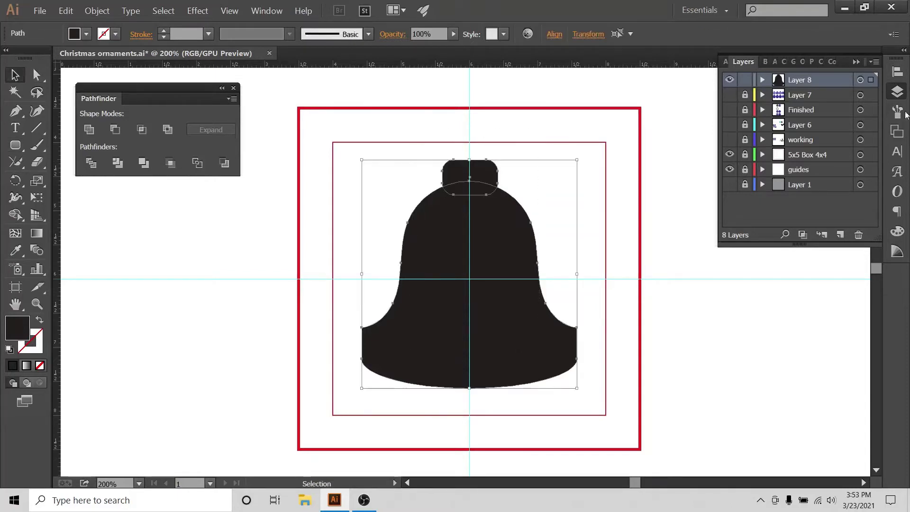
{"action": "left_click", "coordinate": [898, 72]}
{"action": "left_click", "coordinate": [864, 169]}
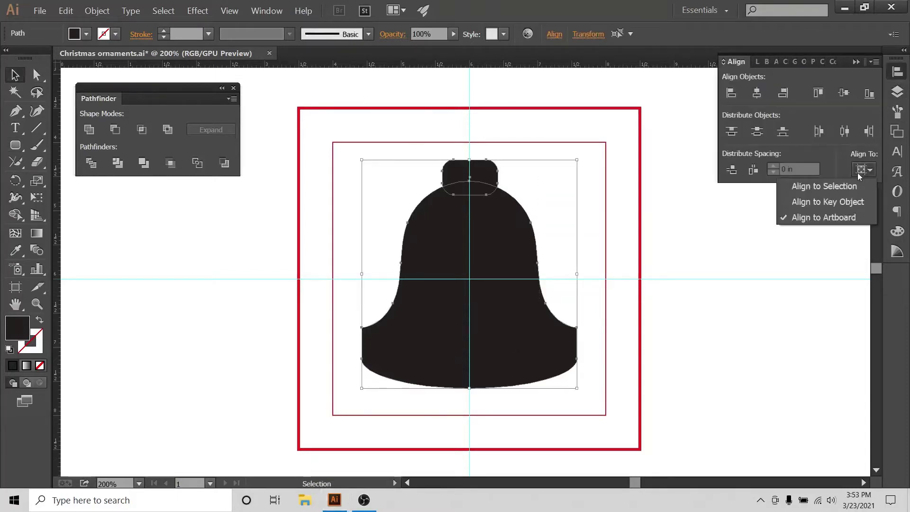
{"action": "left_click", "coordinate": [757, 93]}
{"action": "left_click", "coordinate": [758, 93]}
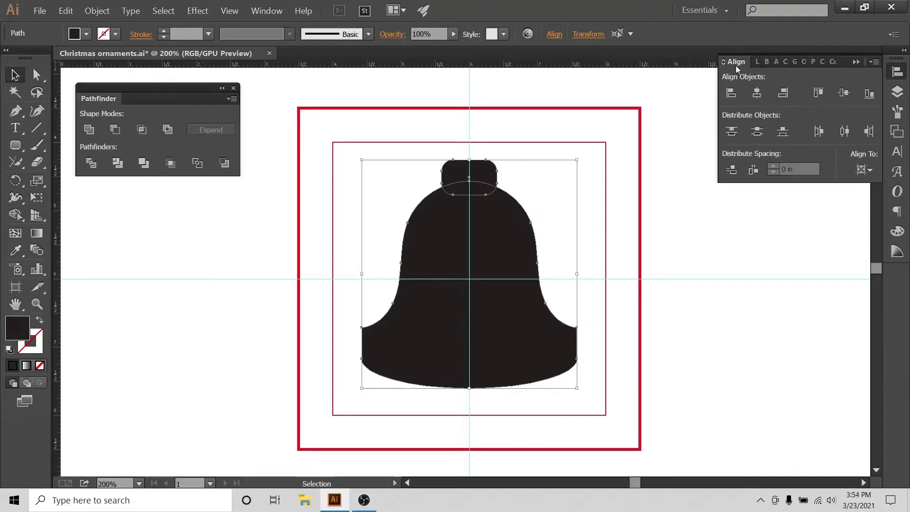
{"action": "left_click", "coordinate": [404, 117]}
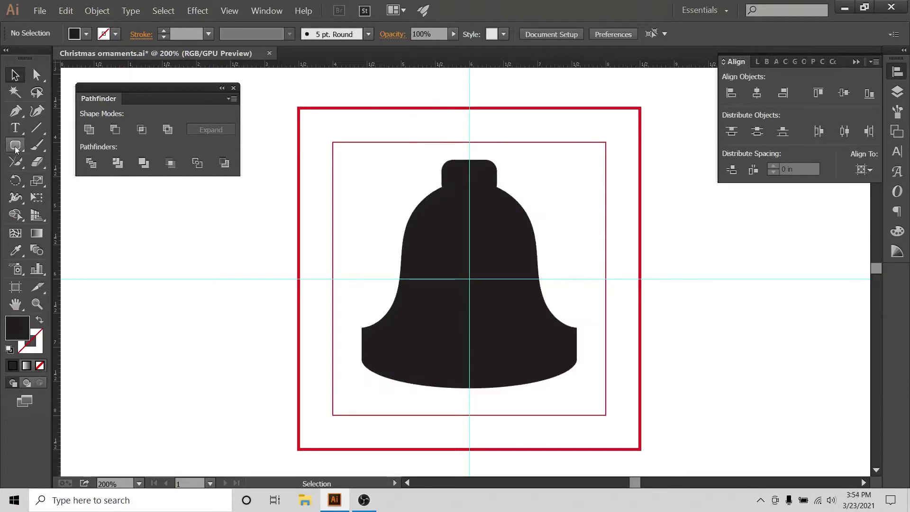
Draw a tall, narrow ellipse over the cap, extending above it and down into the bell's crown.
{"action": "left_click_drag", "start_coordinate": [15, 150], "coordinate": [72, 179]}
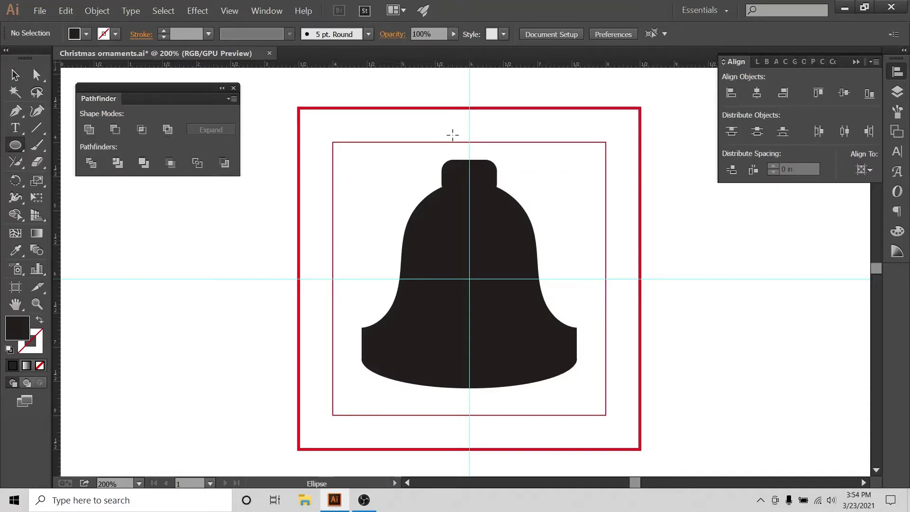
{"action": "left_click_drag", "start_coordinate": [453, 131], "coordinate": [498, 200]}
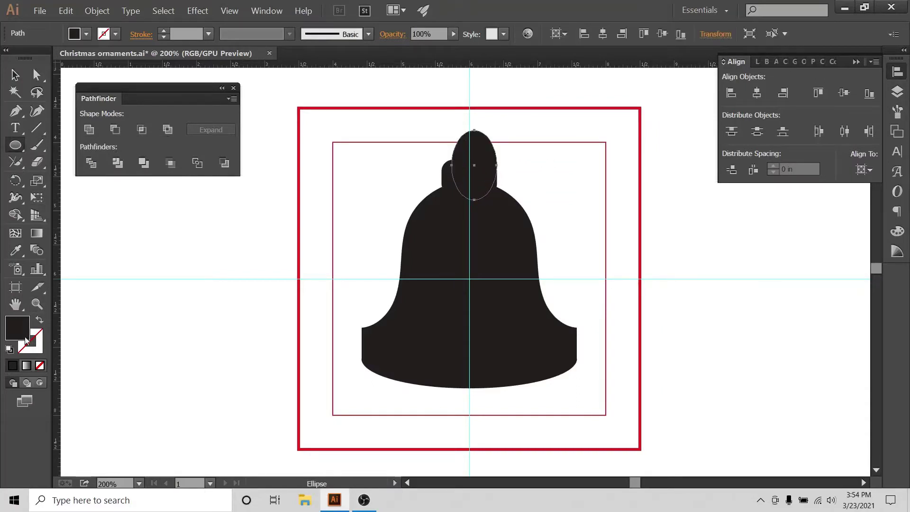
Turn the ellipse above the cap into an unfilled ring with a 10 pt black stroke.
{"action": "left_click", "coordinate": [40, 321]}
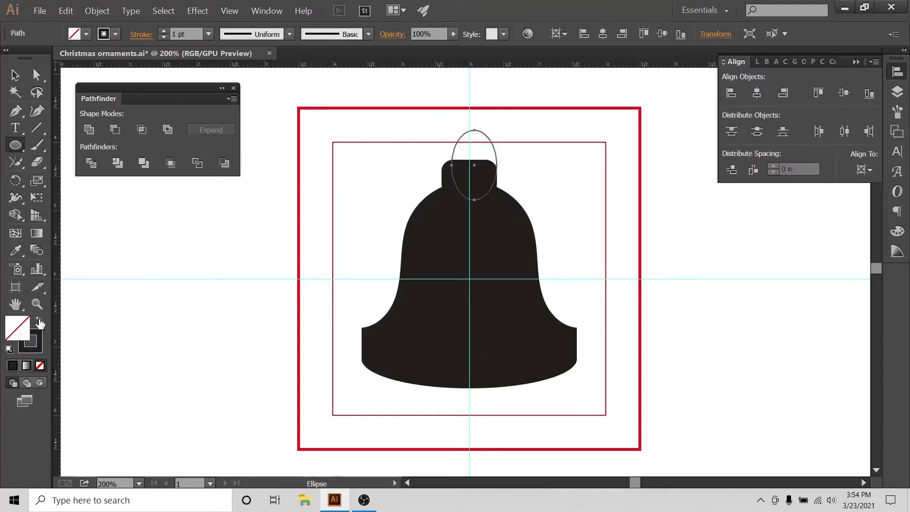
{"action": "left_click", "coordinate": [164, 31]}
{"action": "left_click", "coordinate": [209, 34]}
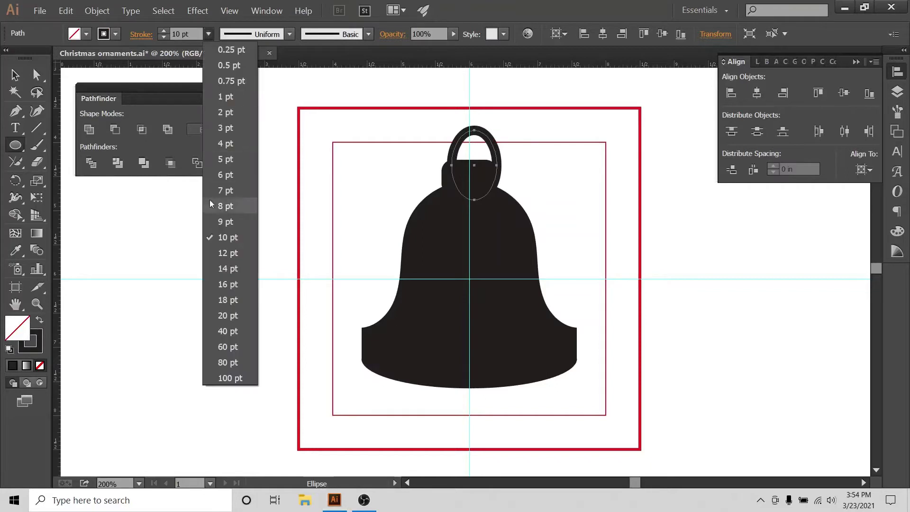
{"action": "left_click", "coordinate": [225, 238]}
{"action": "left_click", "coordinate": [15, 74]}
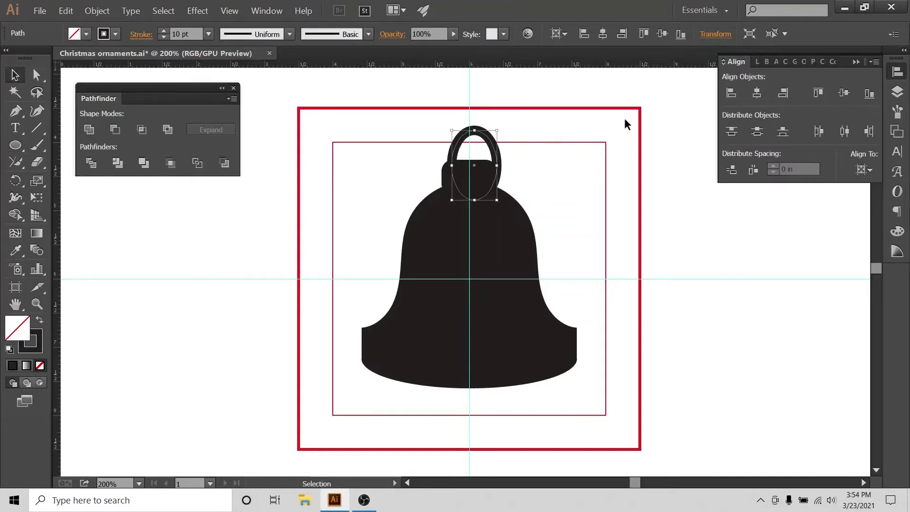
Align the ring, cap and bell to the horizontal center, and deselect them.
{"action": "left_click_drag", "start_coordinate": [555, 97], "coordinate": [327, 375]}
{"action": "left_click", "coordinate": [757, 93]}
{"action": "left_click", "coordinate": [614, 80]}
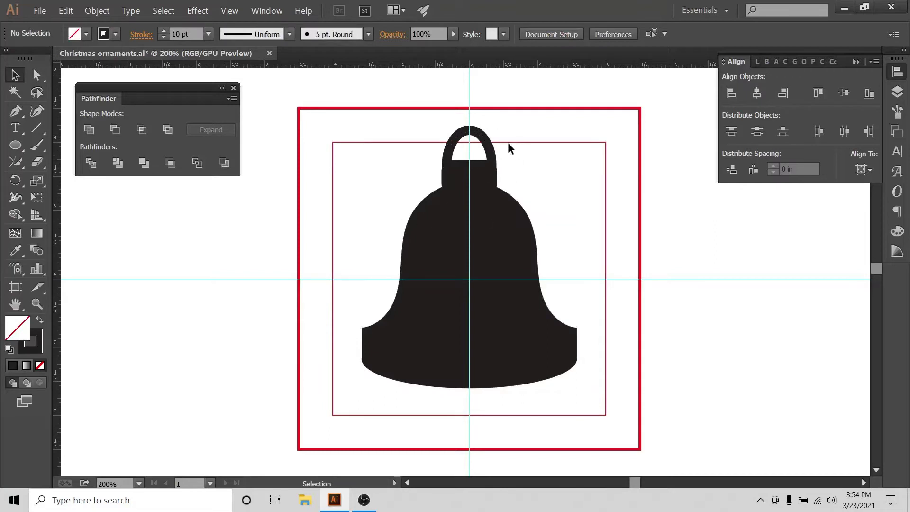
{"action": "left_click", "coordinate": [465, 145]}
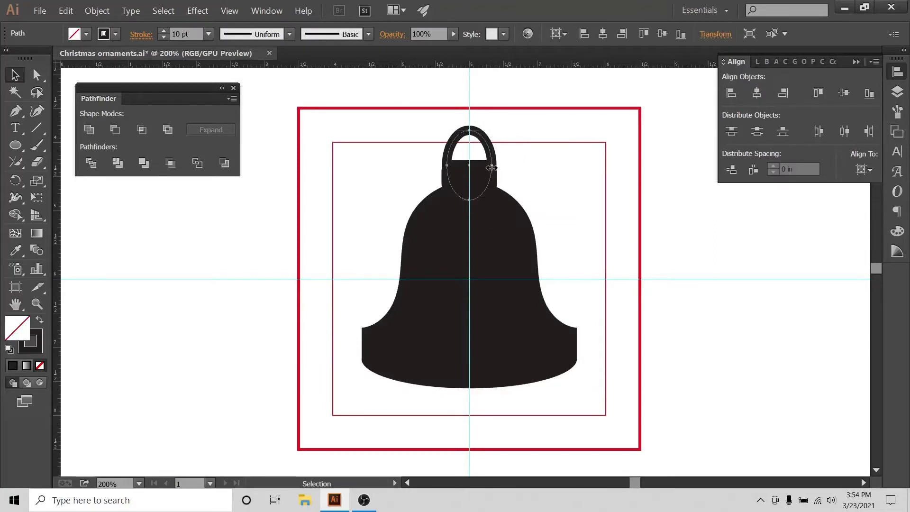
{"action": "left_click_drag", "start_coordinate": [504, 104], "coordinate": [361, 417]}
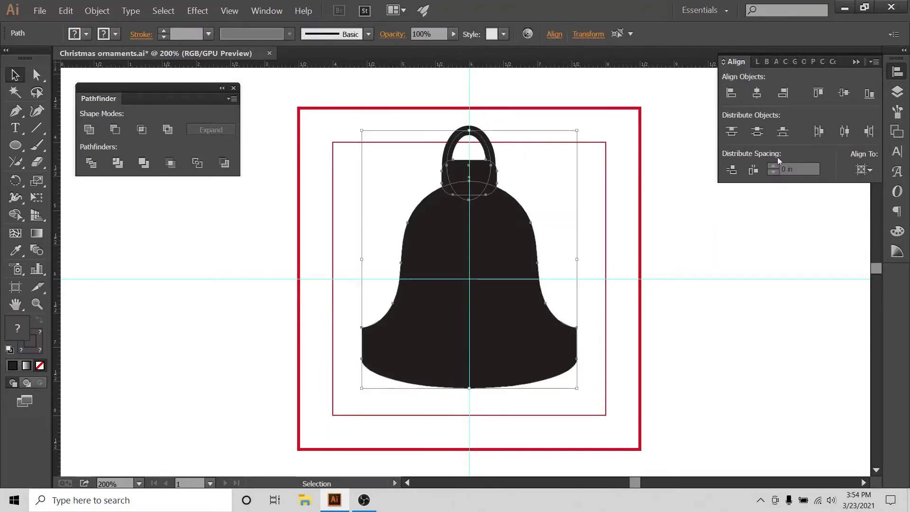
{"action": "left_click", "coordinate": [757, 93]}
{"action": "left_click", "coordinate": [655, 100]}
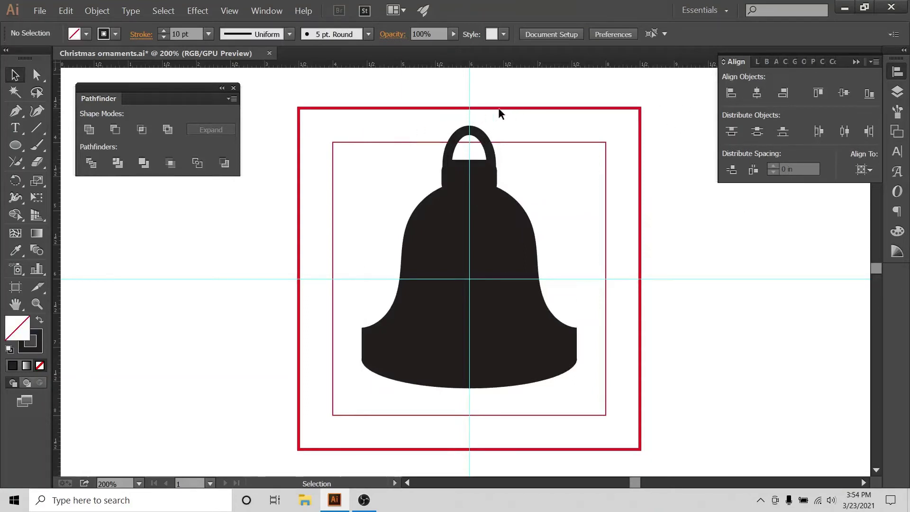
Expand the ring, cap and bell so that the ring's stroke becomes a filled shape.
{"action": "left_click_drag", "start_coordinate": [385, 161], "coordinate": [585, 379]}
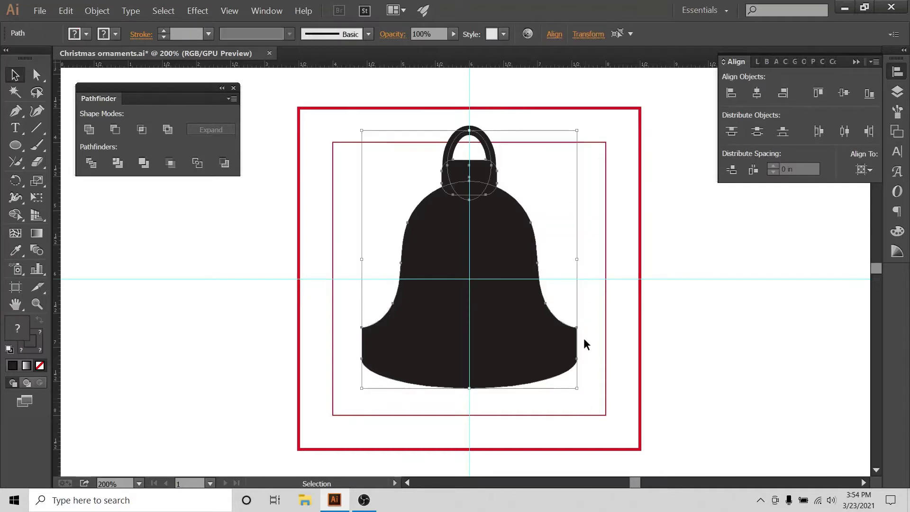
{"action": "left_click", "coordinate": [97, 10]}
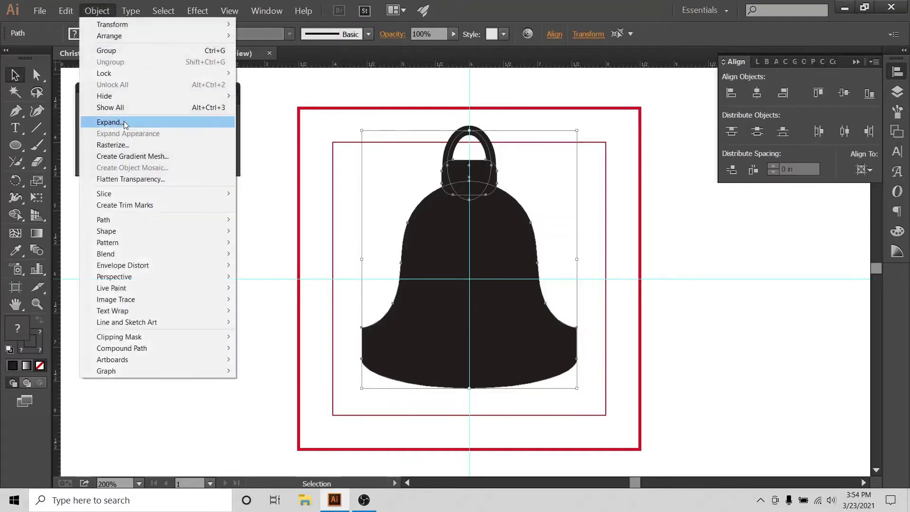
{"action": "left_click", "coordinate": [108, 122]}
{"action": "left_click", "coordinate": [443, 327]}
{"action": "left_click", "coordinate": [337, 183]}
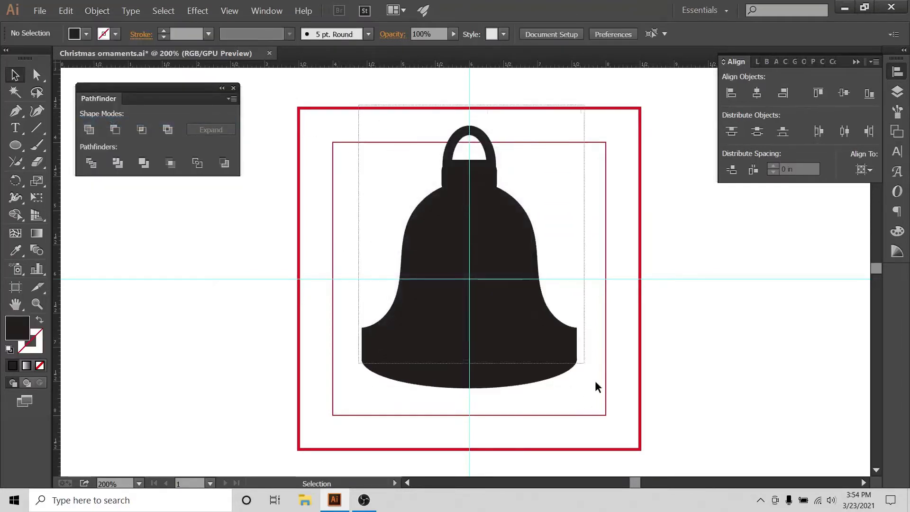
Unite the expanded ring, cap and bell into a single shape, and deselect it.
{"action": "key", "text": "ctrl+a"}
{"action": "left_click", "coordinate": [97, 10]}
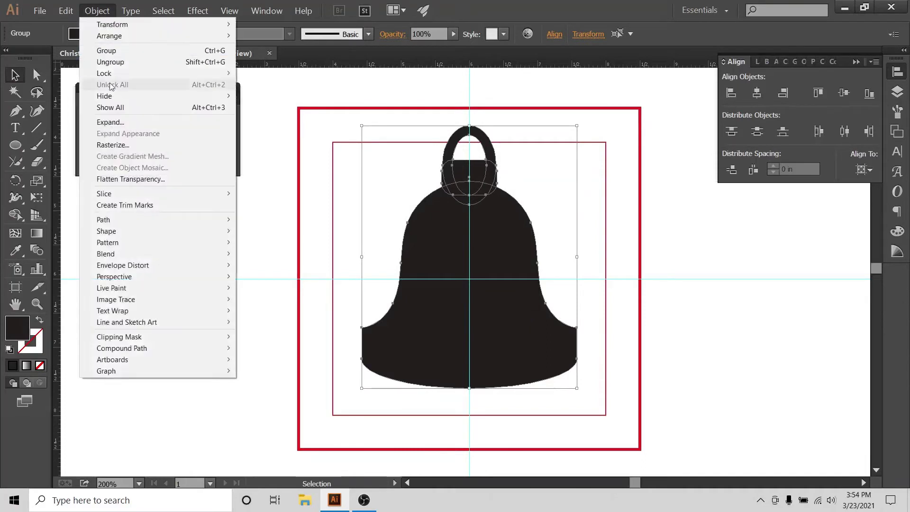
{"action": "left_click", "coordinate": [109, 120]}
{"action": "left_click", "coordinate": [88, 130]}
{"action": "left_click", "coordinate": [660, 248]}
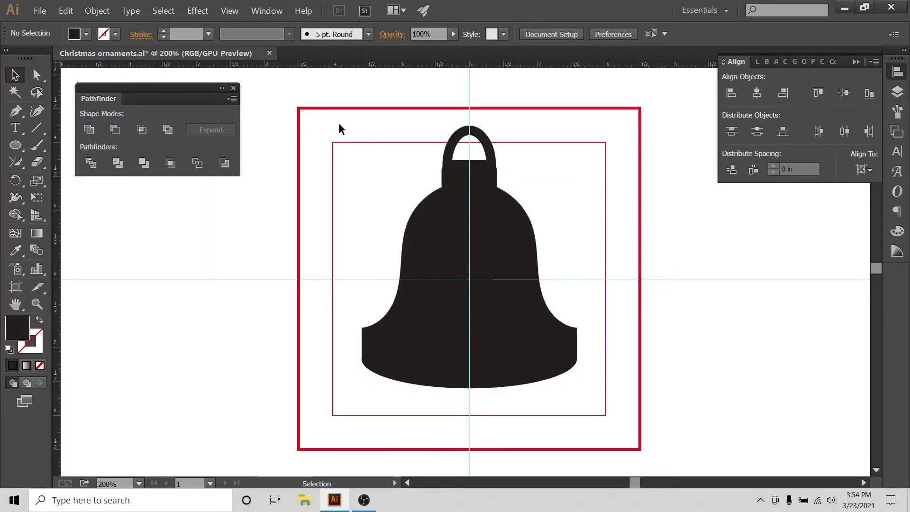
Center the united bell on the artboard and enlarge it proportionally from its center to fill the inner box's height.
{"action": "left_click_drag", "start_coordinate": [339, 124], "coordinate": [511, 311]}
{"action": "left_click", "coordinate": [865, 171]}
{"action": "left_click", "coordinate": [806, 224]}
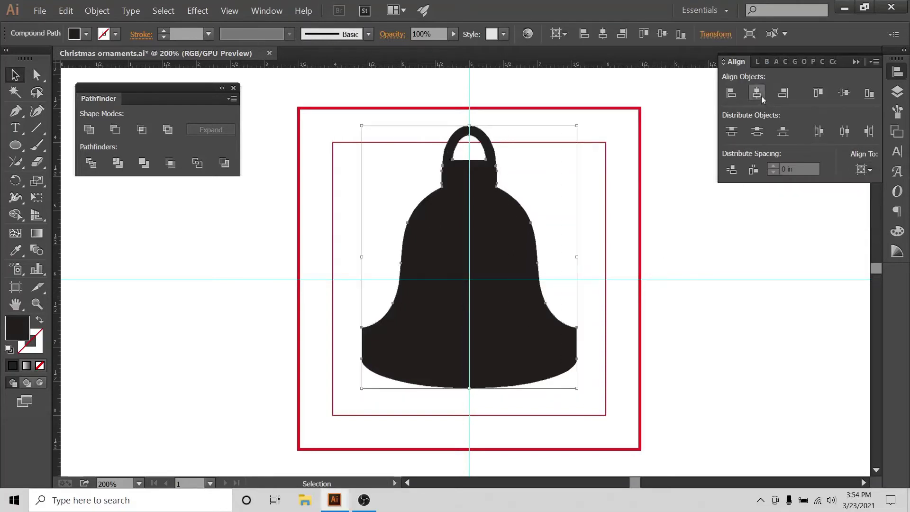
{"action": "left_click", "coordinate": [839, 97]}
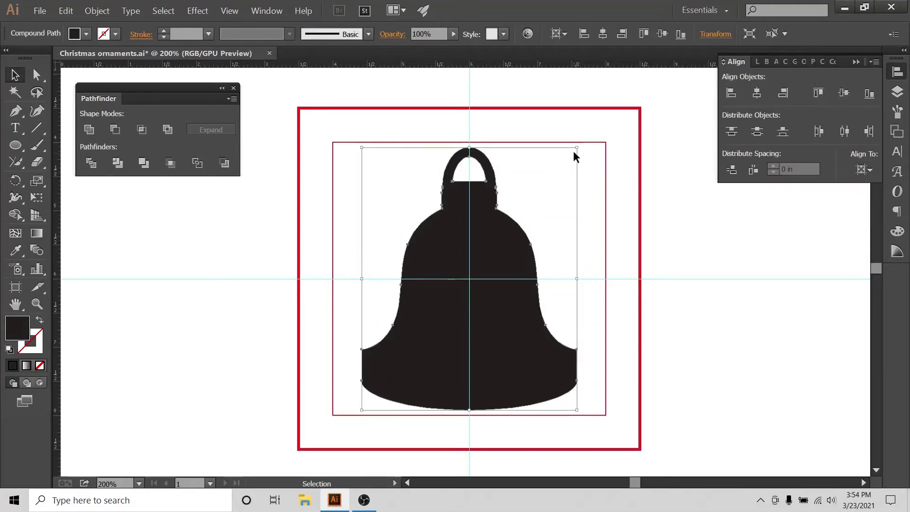
{"action": "left_click_drag", "start_coordinate": [578, 148], "coordinate": [586, 140]}
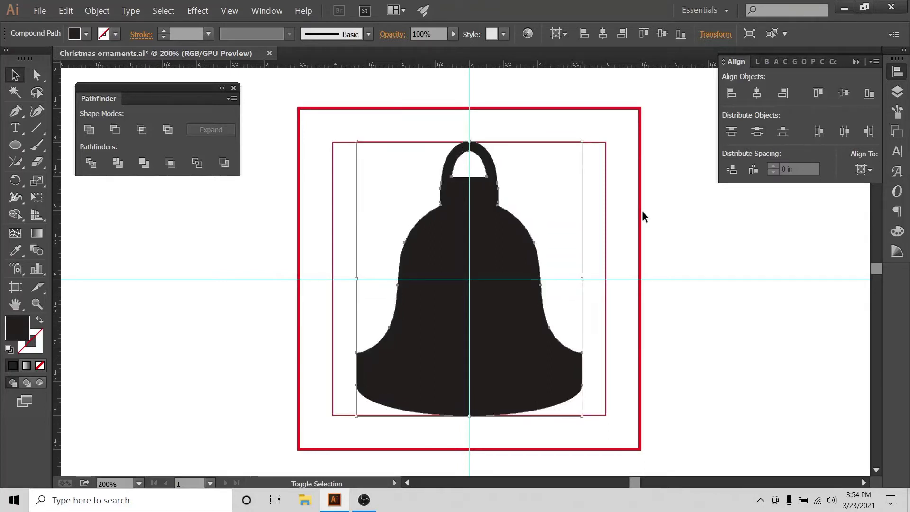
{"action": "left_click", "coordinate": [642, 215]}
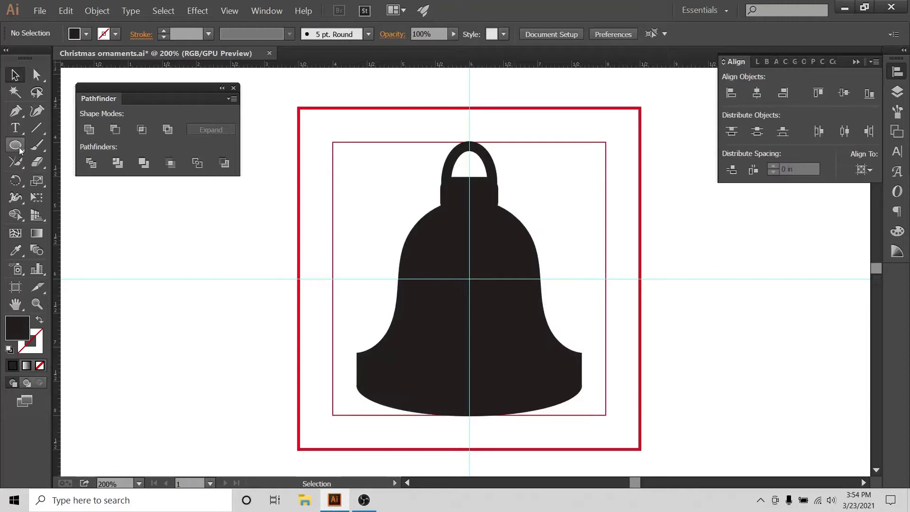
Draw a small five-pointed star on the empty area beside the bell and fill it with light blue.
{"action": "left_click_drag", "start_coordinate": [19, 149], "coordinate": [86, 214]}
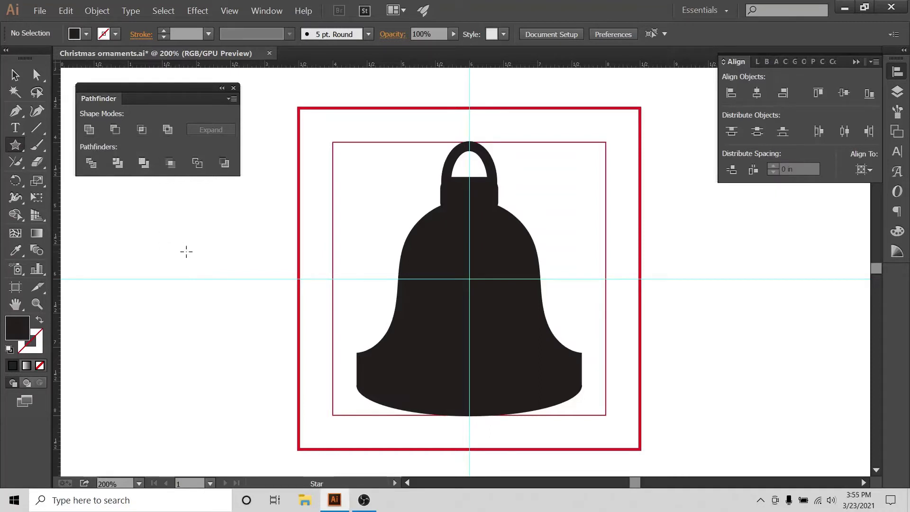
{"action": "mouse_move", "coordinate": [187, 252]}
{"action": "left_mouse_down"}
{"action": "mouse_move", "coordinate": [204, 270]}
{"action": "mouse_move", "coordinate": [194, 260]}
{"action": "left_mouse_up"}
{"action": "left_click", "coordinate": [86, 36]}
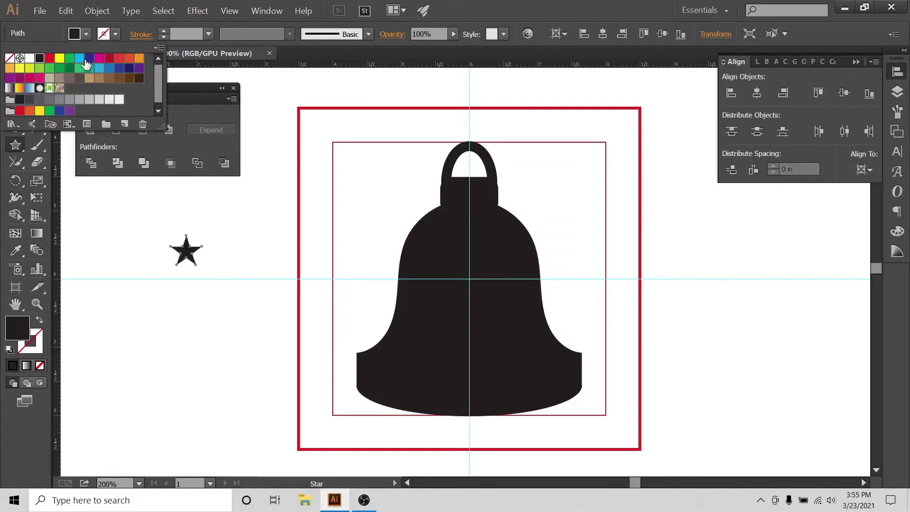
{"action": "left_click", "coordinate": [81, 61]}
{"action": "left_click", "coordinate": [14, 75]}
{"action": "left_click", "coordinate": [216, 234]}
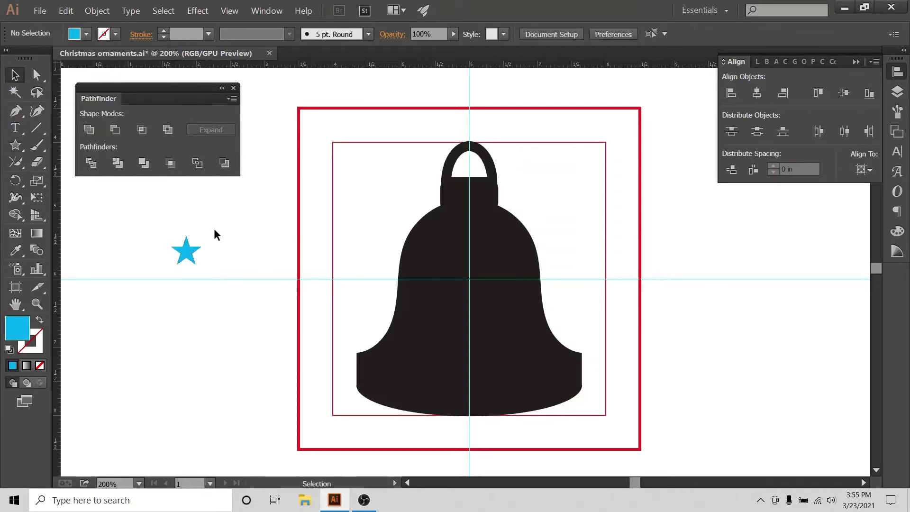
Move the star onto the bell's cap, shrink it slightly, and center it horizontally with the bell.
{"action": "left_click_drag", "start_coordinate": [184, 250], "coordinate": [486, 185]}
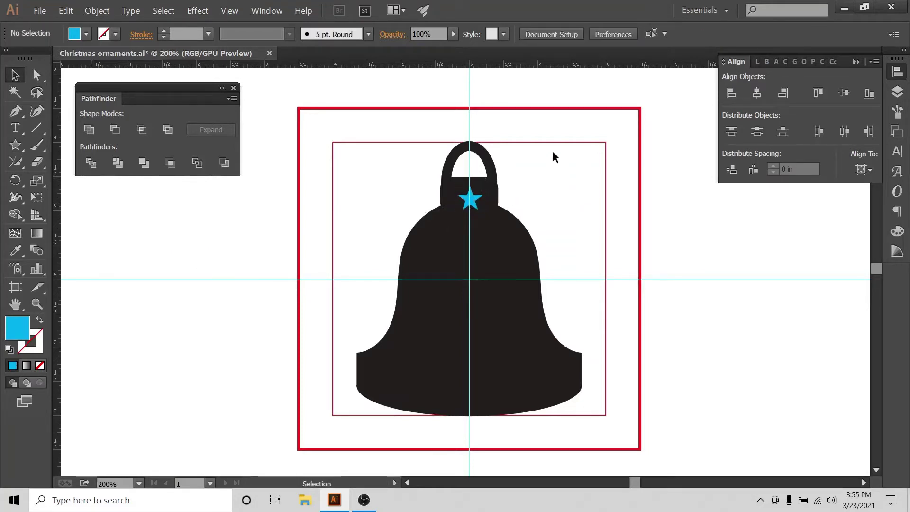
{"action": "left_click_drag", "start_coordinate": [553, 151], "coordinate": [483, 250]}
{"action": "left_click", "coordinate": [757, 93]}
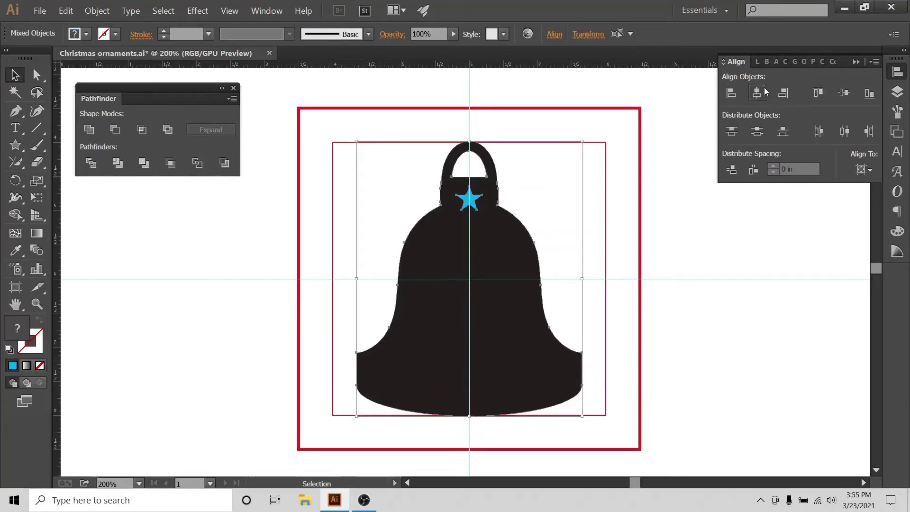
{"action": "left_click", "coordinate": [565, 77]}
Nudge the star slightly upward within the cap and realign it with the bell's horizontal center.
{"action": "left_click", "coordinate": [477, 203]}
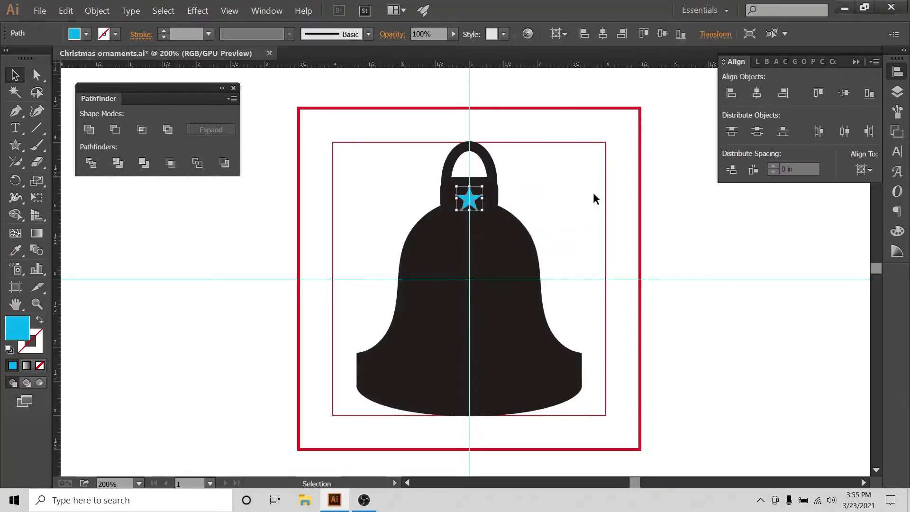
{"action": "key", "text": "Up"}
{"action": "key", "text": "Up"}
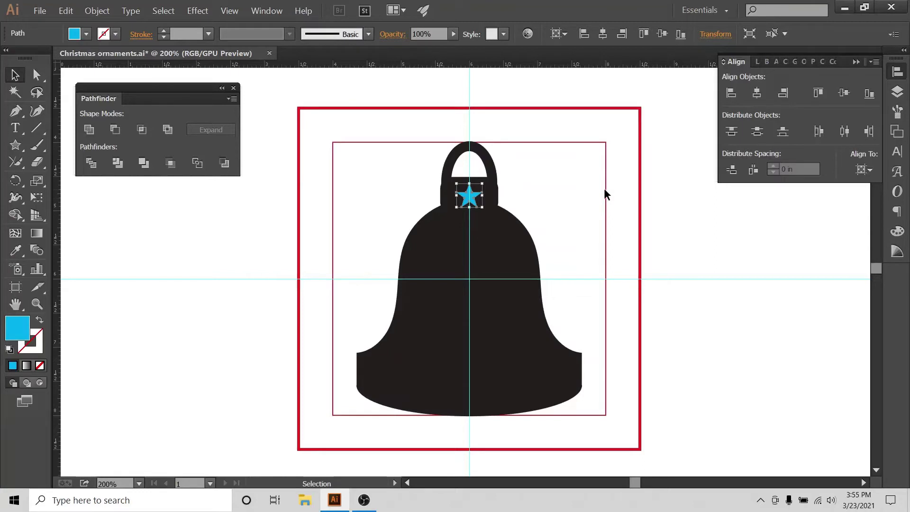
{"action": "left_click", "coordinate": [571, 195]}
{"action": "left_click_drag", "start_coordinate": [519, 130], "coordinate": [354, 278]}
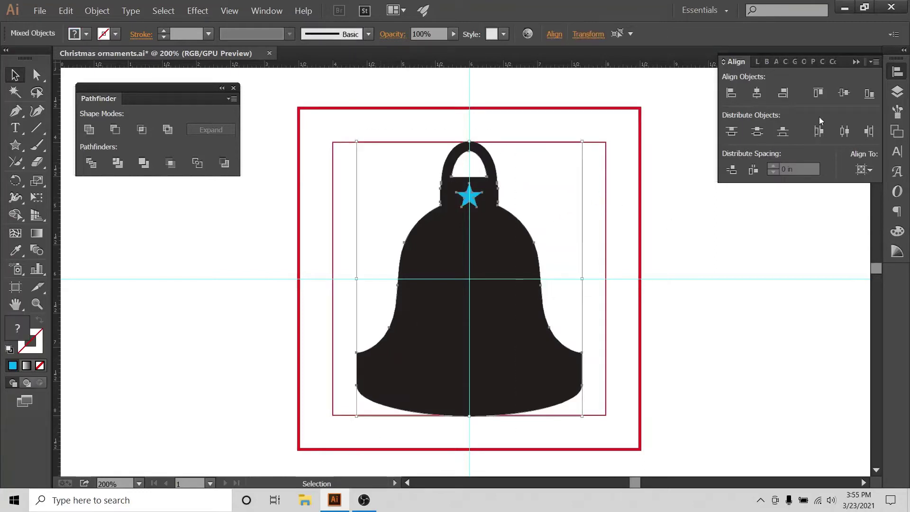
{"action": "left_click", "coordinate": [755, 98]}
Hide the guides and 5x5 Box 4x4 layers, and deselect the artwork.
{"action": "left_click", "coordinate": [897, 91]}
{"action": "left_click", "coordinate": [738, 172]}
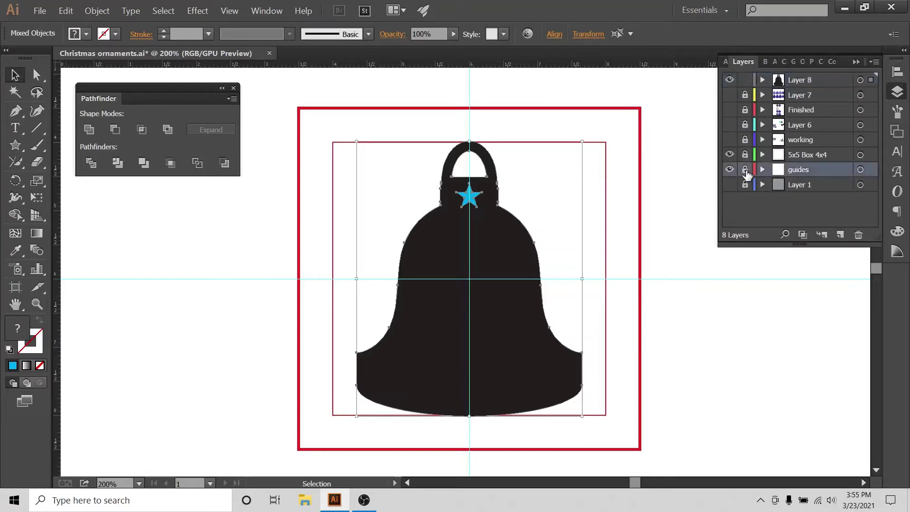
{"action": "left_click", "coordinate": [730, 170]}
{"action": "left_click", "coordinate": [729, 155]}
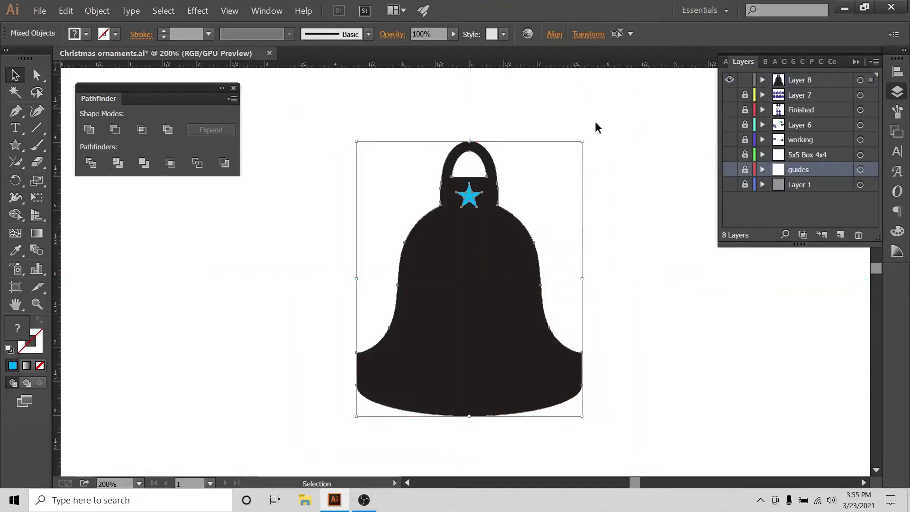
{"action": "left_click", "coordinate": [598, 126]}
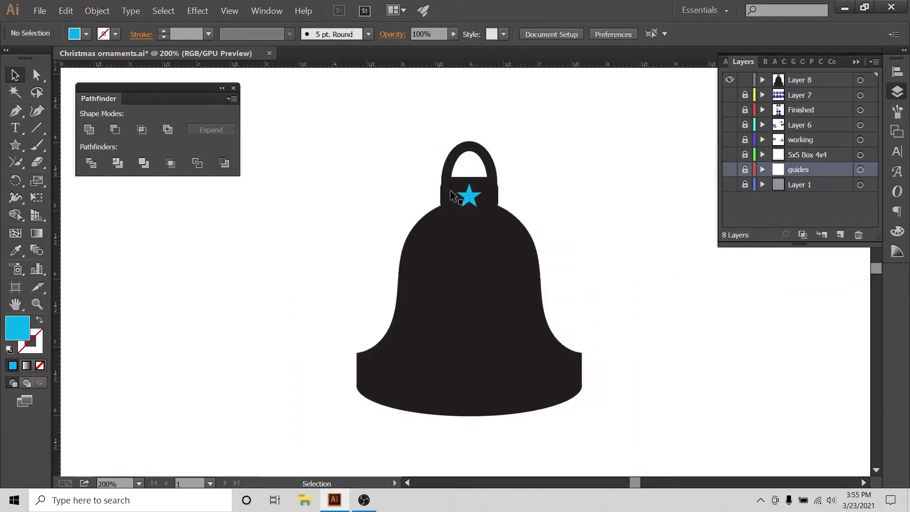
Cut the star out of the bell's cap with Minus Front, and deselect the result.
{"action": "left_click_drag", "start_coordinate": [514, 118], "coordinate": [332, 465]}
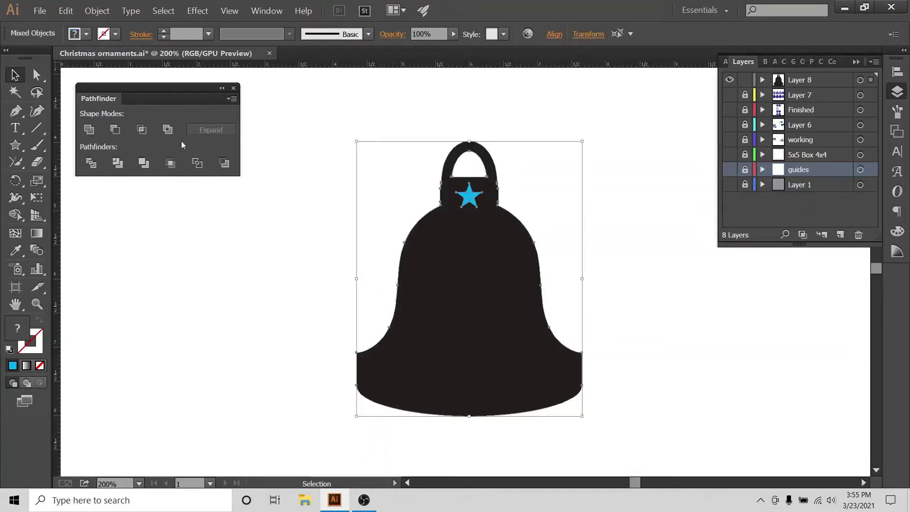
{"action": "left_click", "coordinate": [115, 130]}
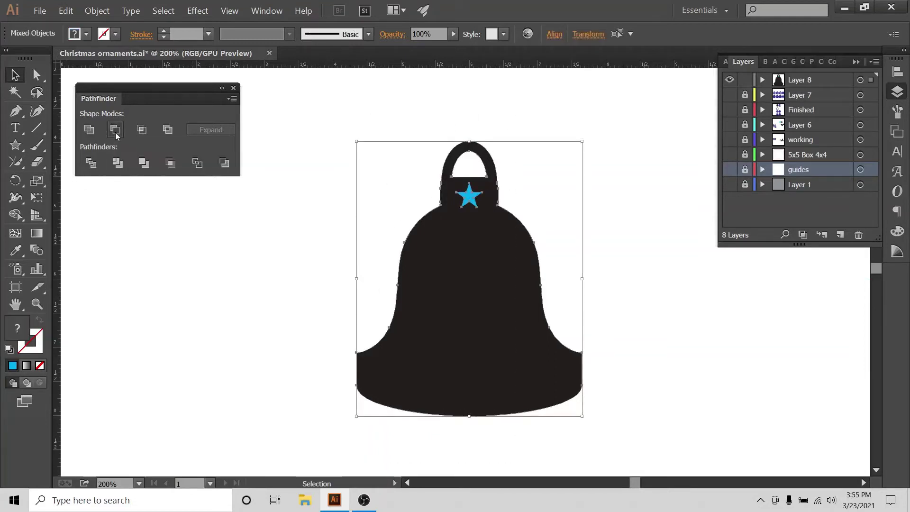
{"action": "left_click", "coordinate": [532, 130]}
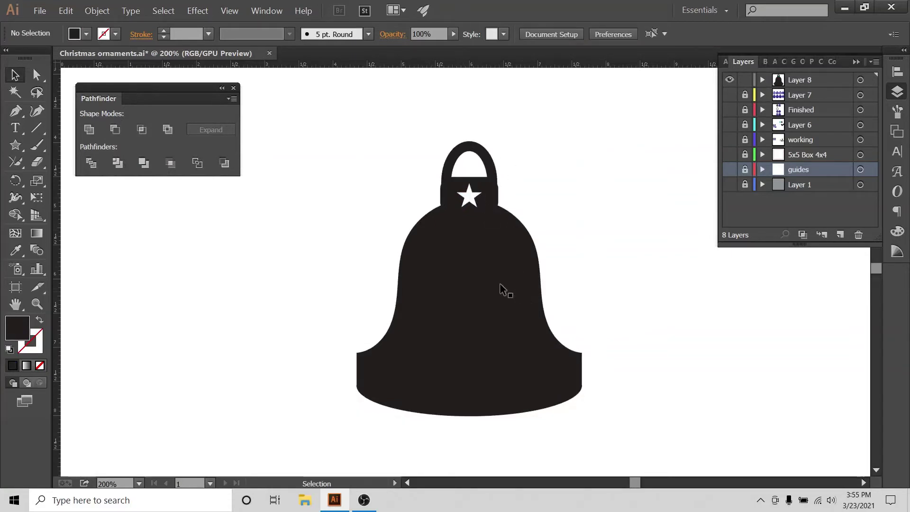
Draw a small upright ellipse as a clapper, overlapping the middle of the bell's lower edge.
{"action": "scroll", "coordinate": [597, 336], "scroll_direction": "down", "scroll_amount": 1}
{"action": "scroll", "coordinate": [597, 335], "scroll_direction": "down", "scroll_amount": 2}
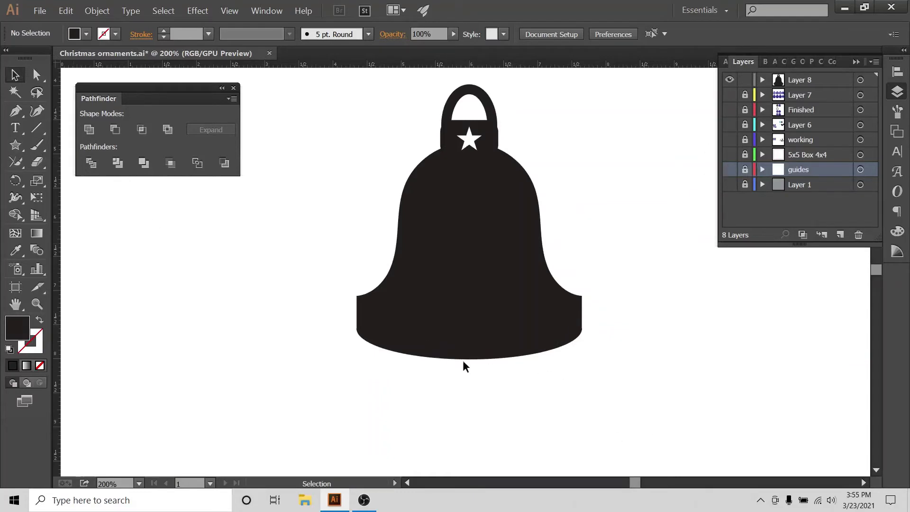
{"action": "left_click", "coordinate": [14, 149]}
{"action": "left_click_drag", "start_coordinate": [14, 149], "coordinate": [71, 180]}
{"action": "left_click_drag", "start_coordinate": [447, 329], "coordinate": [490, 387]}
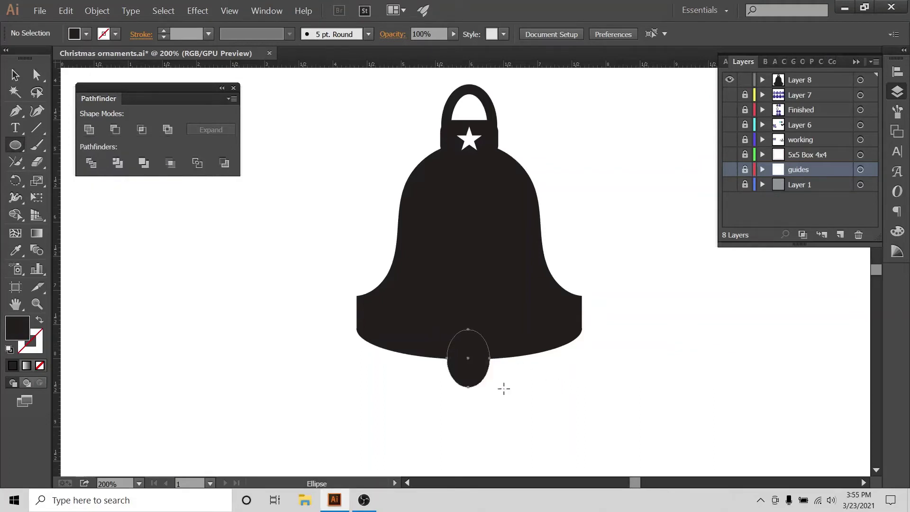
{"action": "left_click", "coordinate": [14, 75]}
{"action": "left_click", "coordinate": [469, 398]}
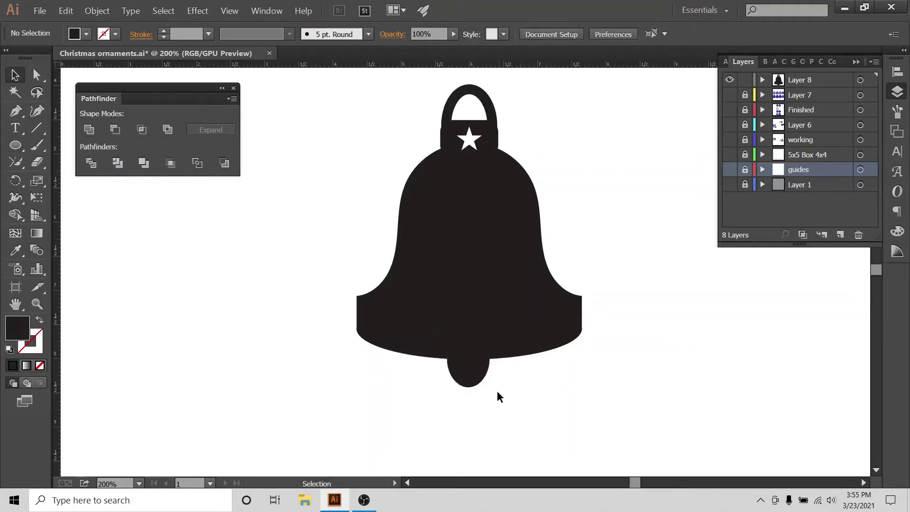
Enlarge the clapper ellipse and shift it slightly upward over the bell's lower edge.
{"action": "left_click", "coordinate": [480, 380]}
{"action": "mouse_move", "coordinate": [490, 387]}
{"action": "left_mouse_down"}
{"action": "mouse_move", "coordinate": [514, 405]}
{"action": "mouse_move", "coordinate": [482, 378]}
{"action": "left_mouse_up"}
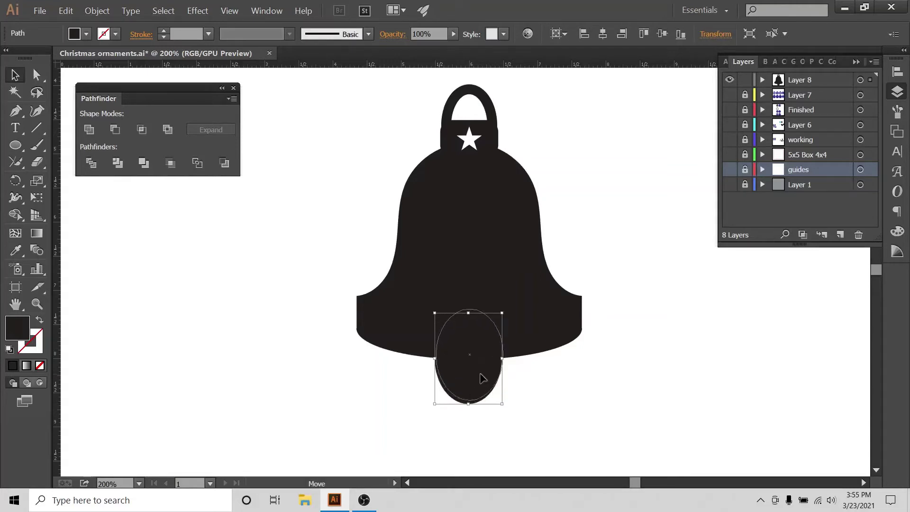
{"action": "left_click", "coordinate": [583, 380]}
Select the bell and clapper together and center them horizontally on the artboard.
{"action": "left_click_drag", "start_coordinate": [561, 95], "coordinate": [406, 448]}
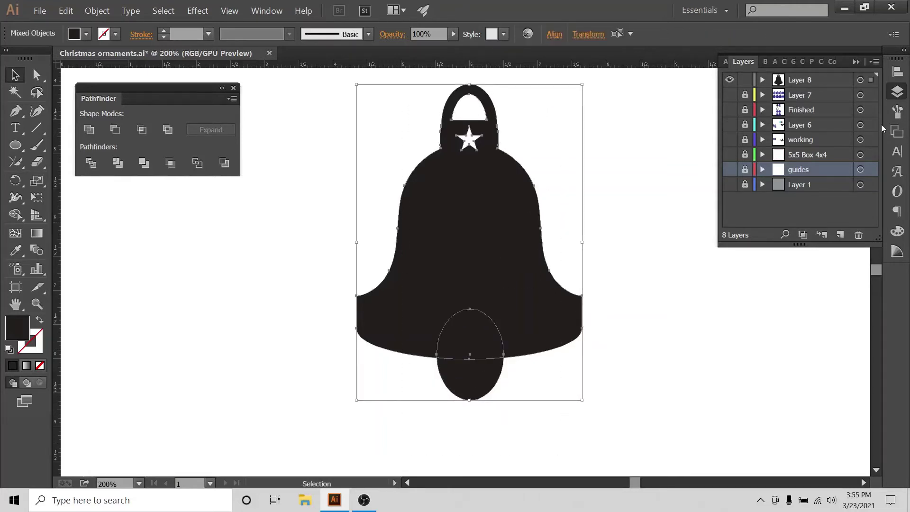
{"action": "left_click", "coordinate": [898, 73]}
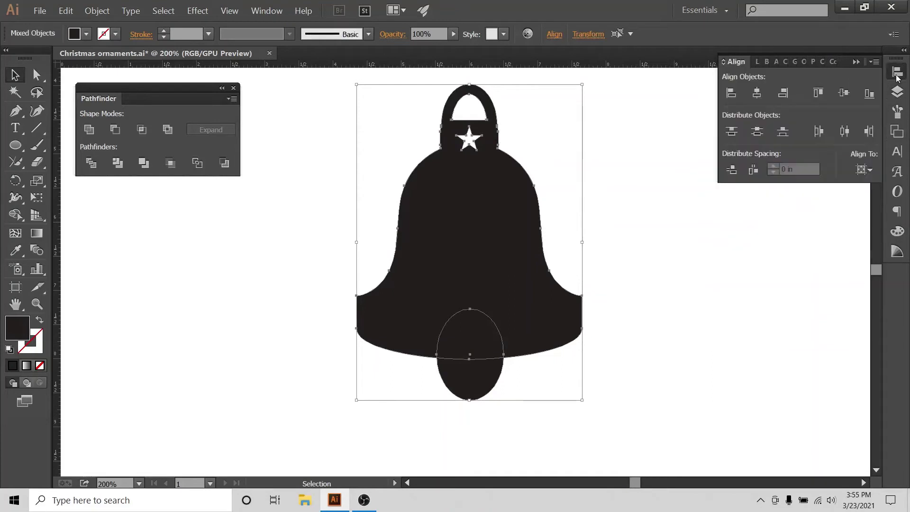
{"action": "left_click", "coordinate": [863, 169]}
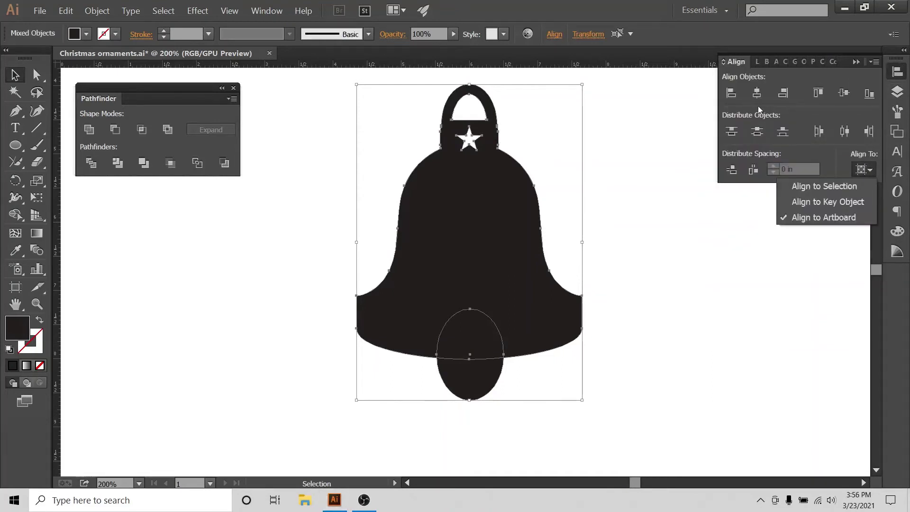
{"action": "left_click", "coordinate": [757, 105]}
{"action": "left_click", "coordinate": [756, 98]}
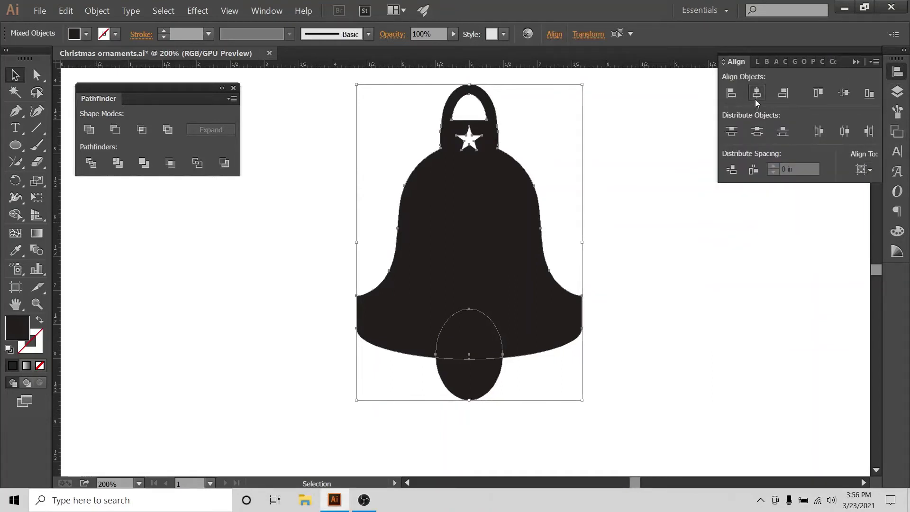
Unite the bell and clapper into a single shape, and deselect the result.
{"action": "left_click", "coordinate": [590, 136]}
{"action": "left_click_drag", "start_coordinate": [630, 111], "coordinate": [407, 412]}
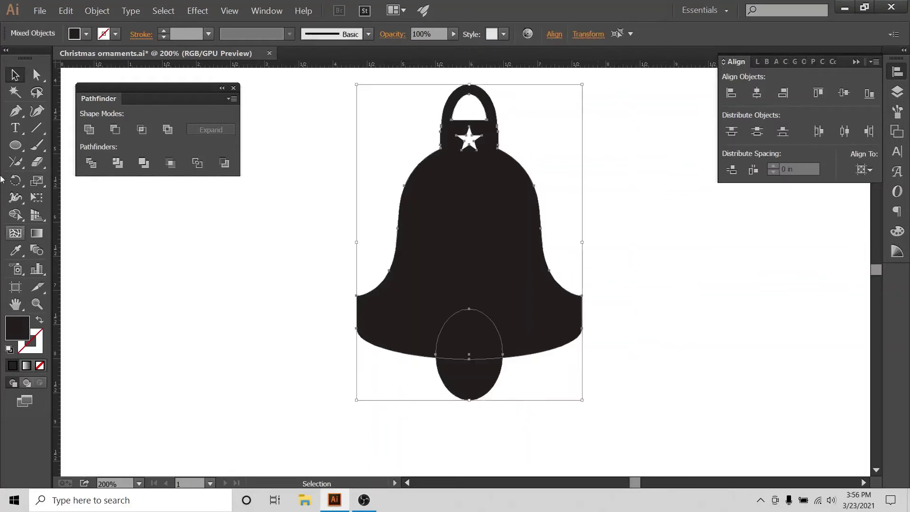
{"action": "left_click", "coordinate": [91, 133]}
{"action": "left_click", "coordinate": [145, 269]}
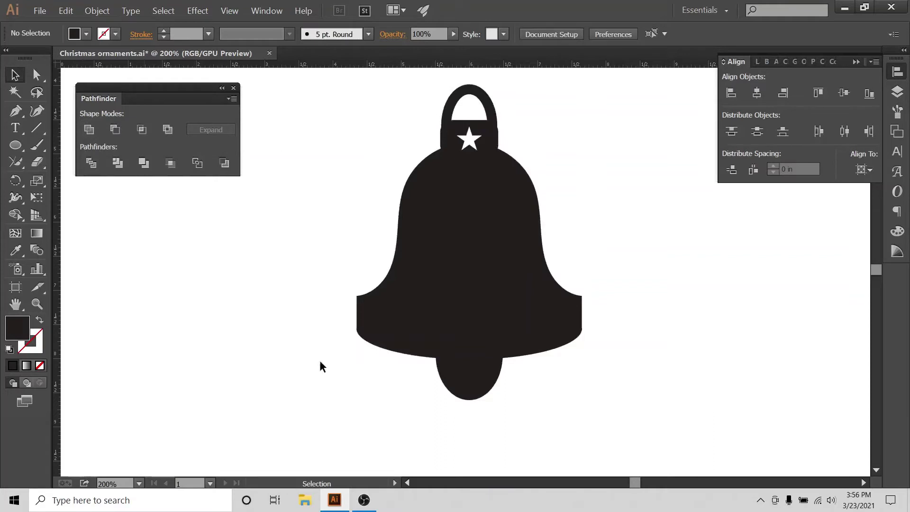
Draw a wide, flat yellow-stroked ellipse across the bell's flared base and delete its top anchor point to leave the lower arc.
{"action": "scroll", "coordinate": [620, 226], "scroll_direction": "up", "scroll_amount": 2}
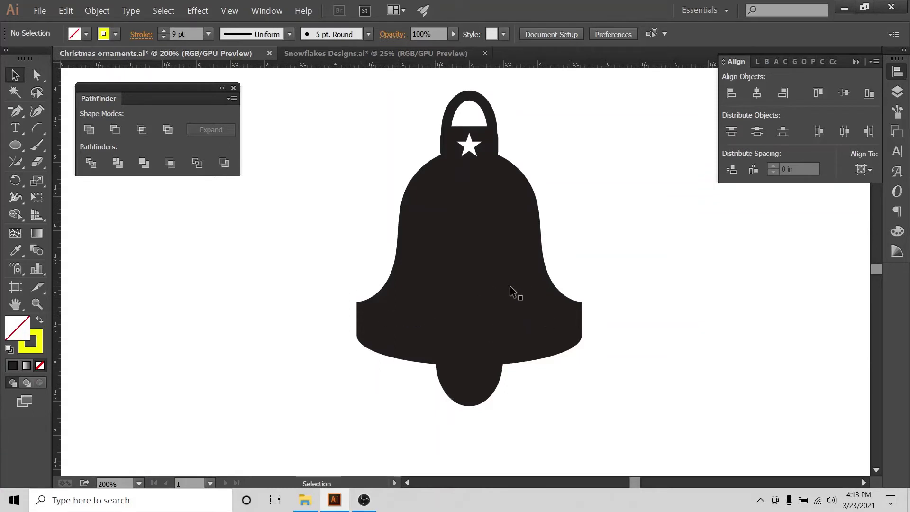
{"action": "left_click", "coordinate": [16, 145]}
{"action": "mouse_move", "coordinate": [372, 283]}
{"action": "left_mouse_down"}
{"action": "mouse_move", "coordinate": [484, 301]}
{"action": "mouse_move", "coordinate": [568, 331]}
{"action": "left_mouse_up"}
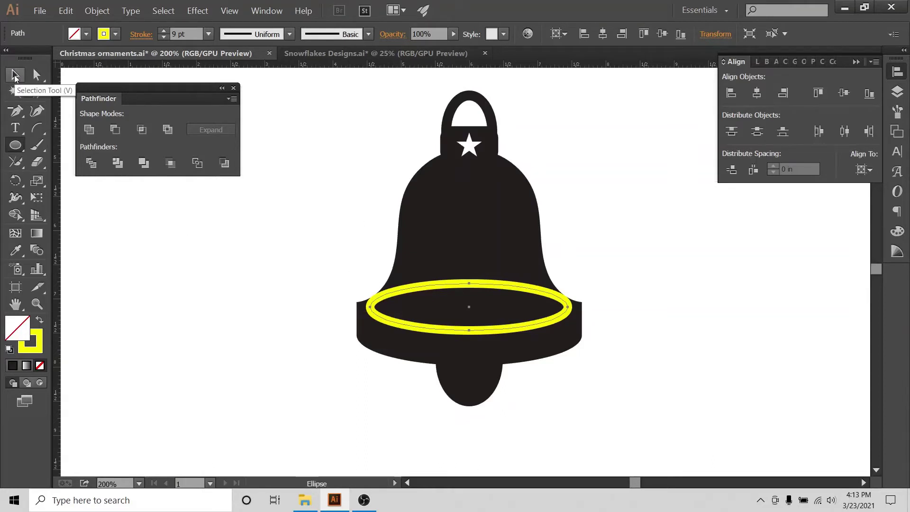
{"action": "left_click", "coordinate": [37, 75]}
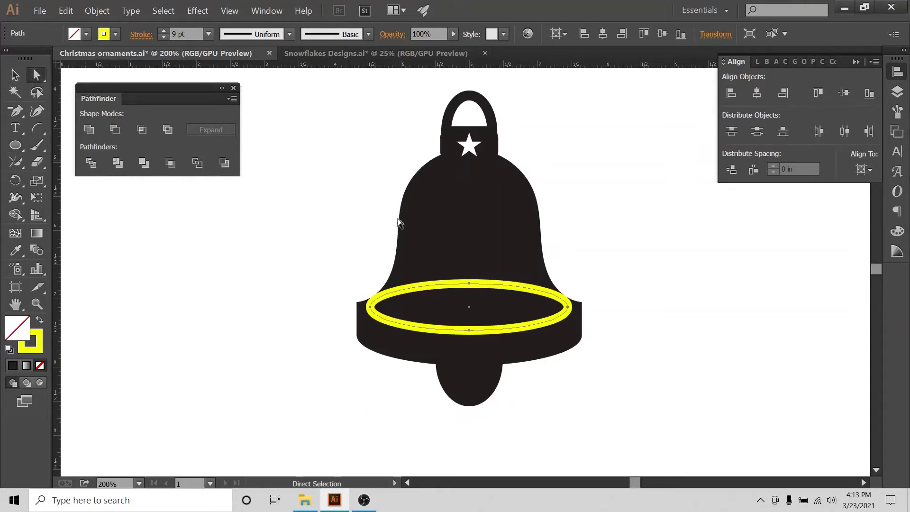
{"action": "left_click", "coordinate": [470, 284]}
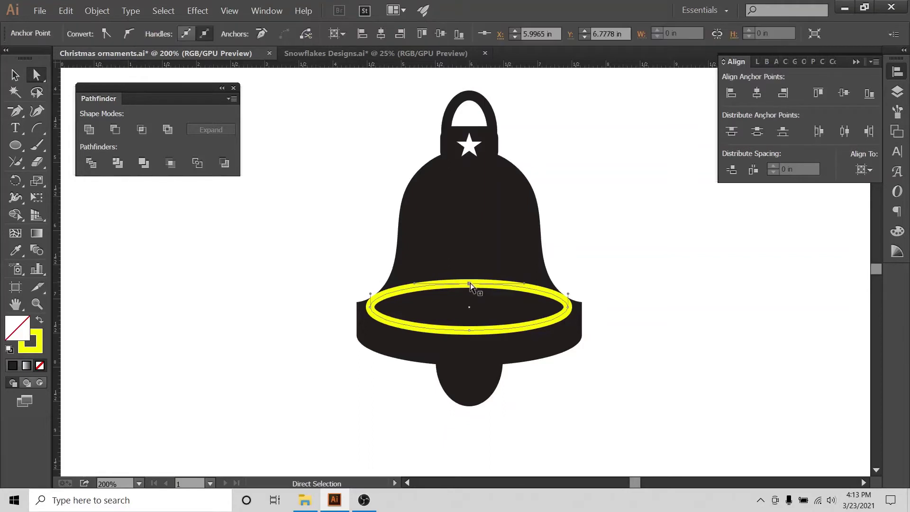
{"action": "key", "text": "Delete"}
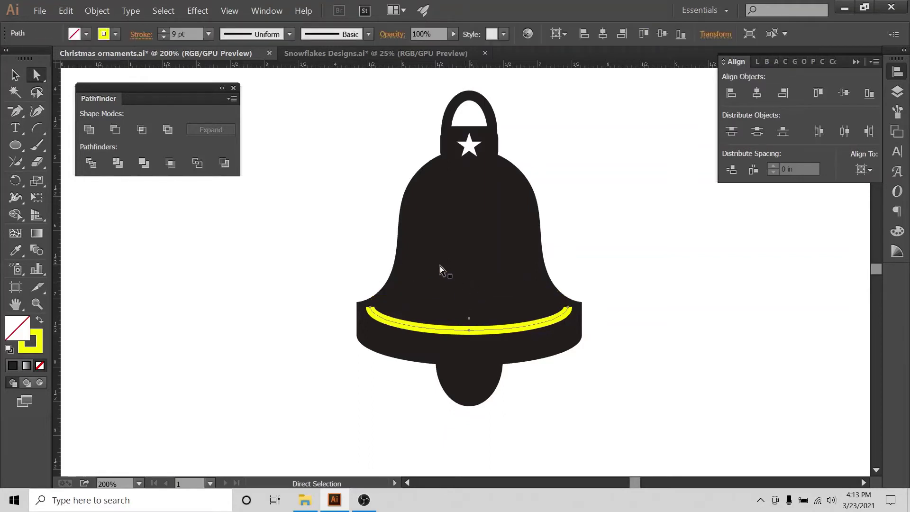
Set the yellow arc's stroke to 8 pt, nudge it slightly upward, and narrow it evenly on both sides.
{"action": "left_click", "coordinate": [14, 75]}
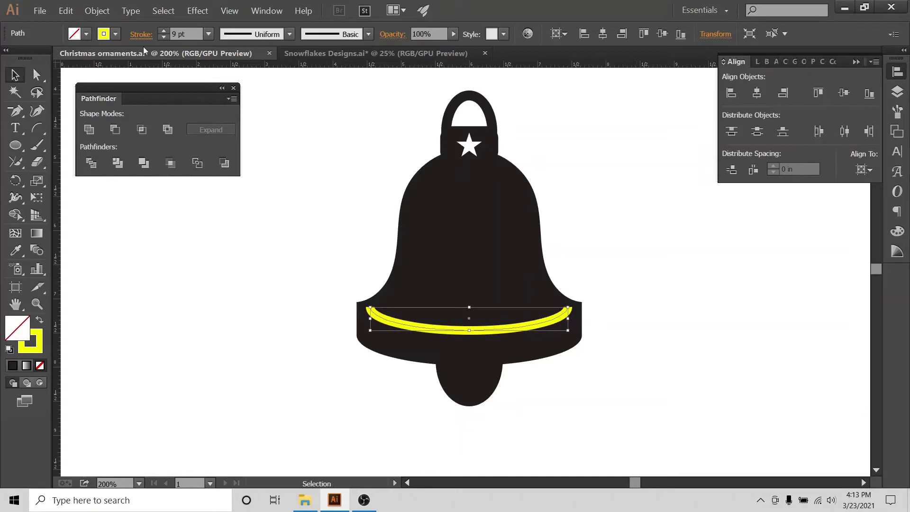
{"action": "left_click", "coordinate": [165, 37]}
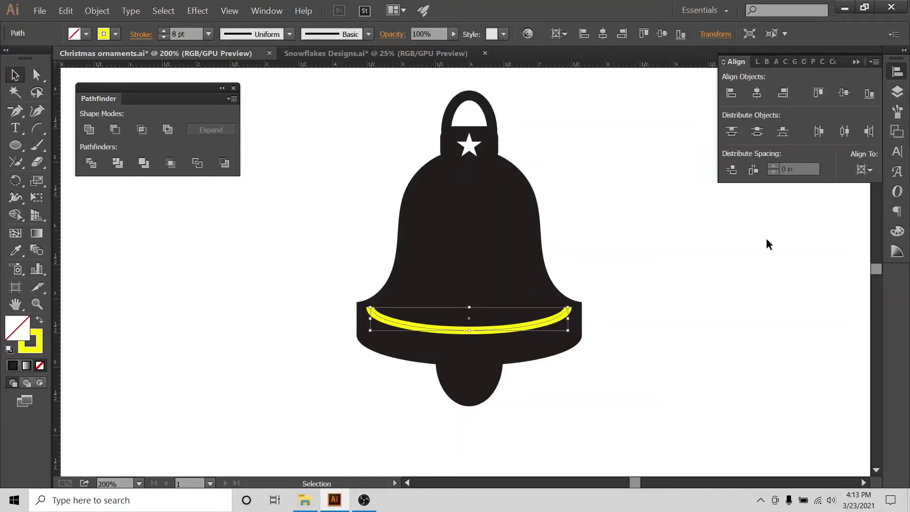
{"action": "key", "text": "Up"}
{"action": "key", "text": "Up"}
{"action": "key", "text": "Up"}
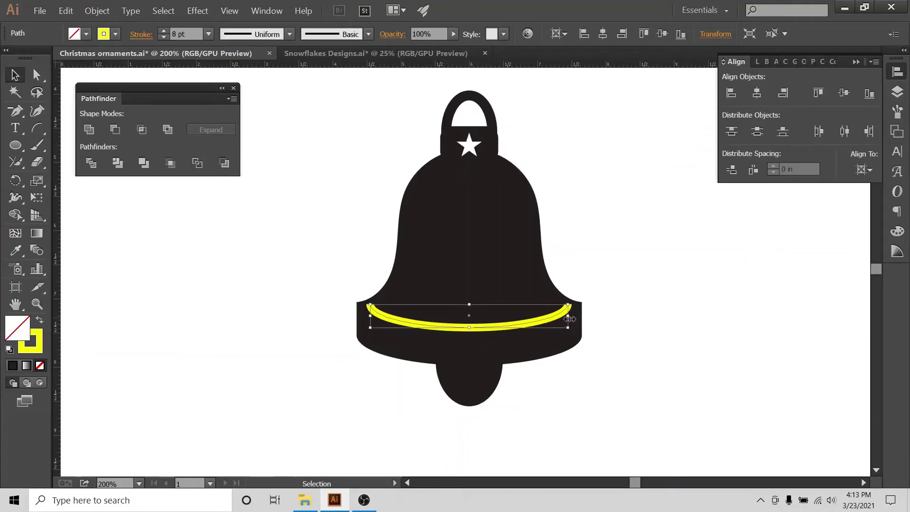
{"action": "left_click_drag", "start_coordinate": [568, 316], "coordinate": [564, 316]}
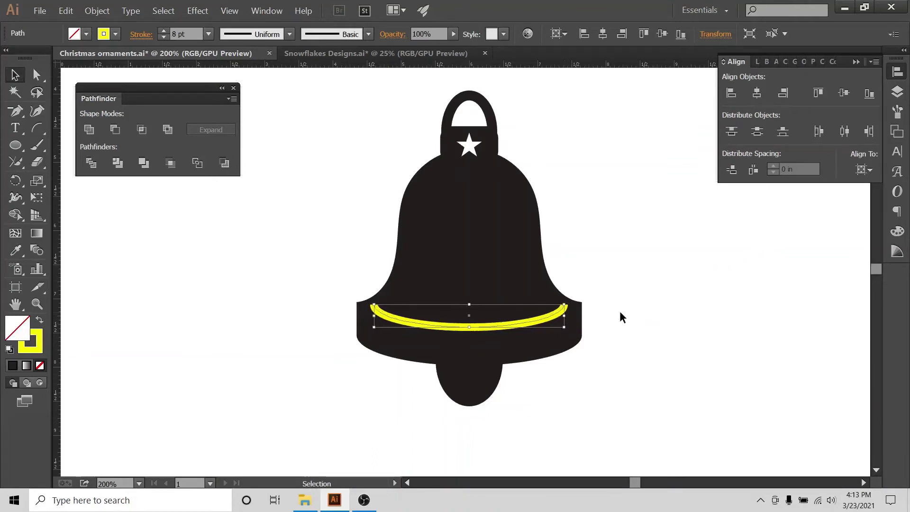
Center the yellow arc and the bell horizontally on the artboard, and deselect them.
{"action": "left_click", "coordinate": [470, 237], "text": "shift"}
{"action": "left_click", "coordinate": [757, 93]}
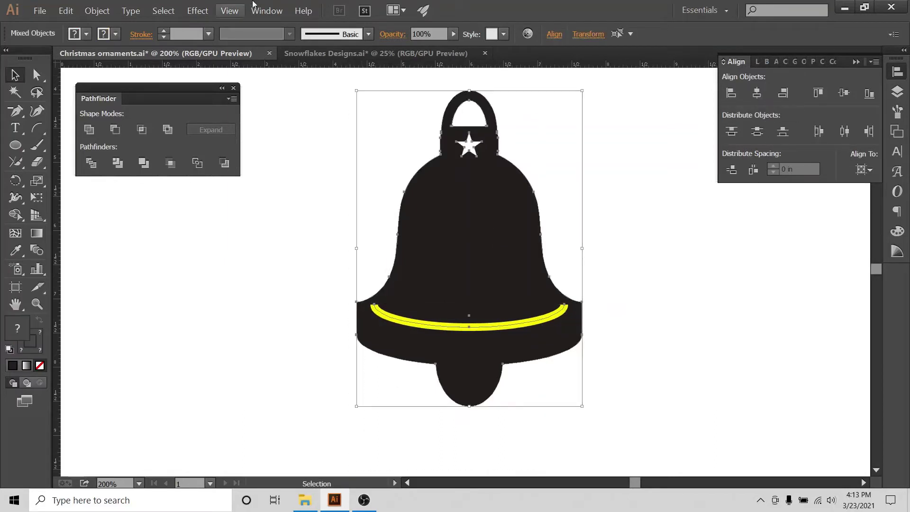
{"action": "left_click", "coordinate": [276, 114]}
Apply the lens-shaped width profile to the yellow arc so its stroke tapers at both ends, and deselect it.
{"action": "left_click", "coordinate": [431, 322]}
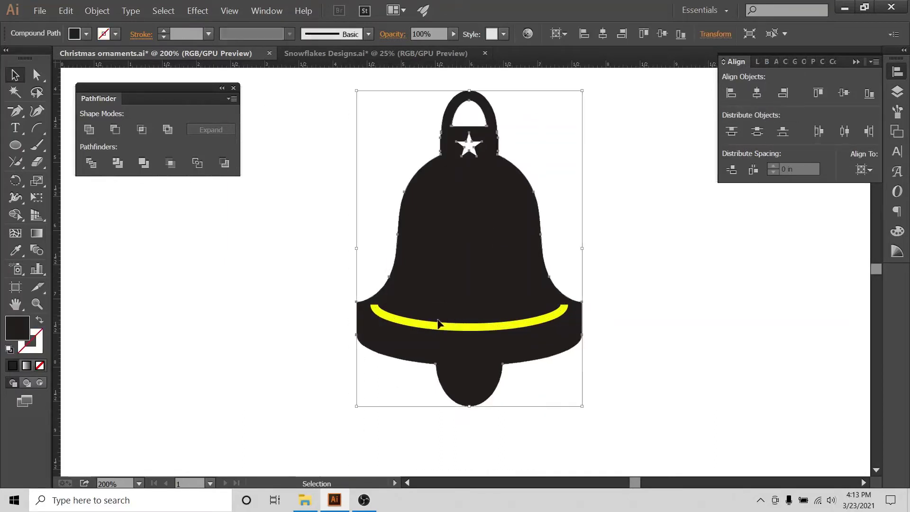
{"action": "left_click", "coordinate": [502, 327]}
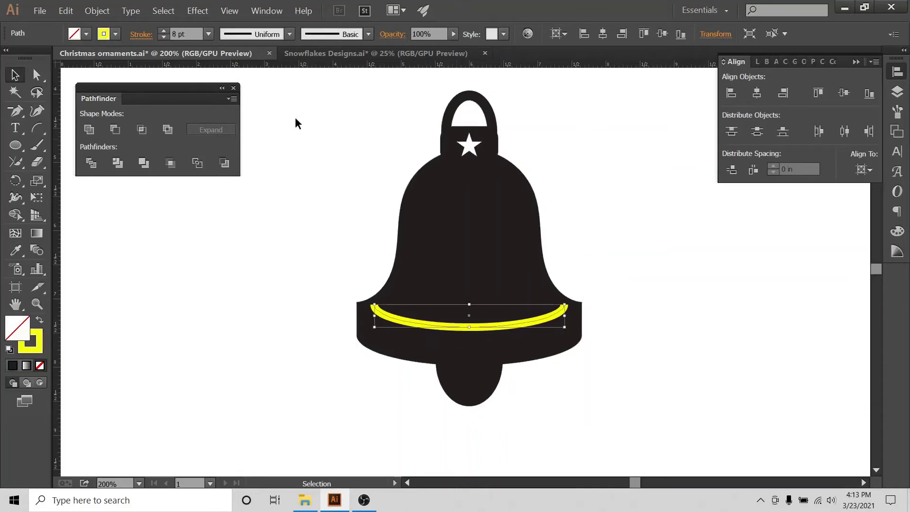
{"action": "left_click", "coordinate": [288, 33]}
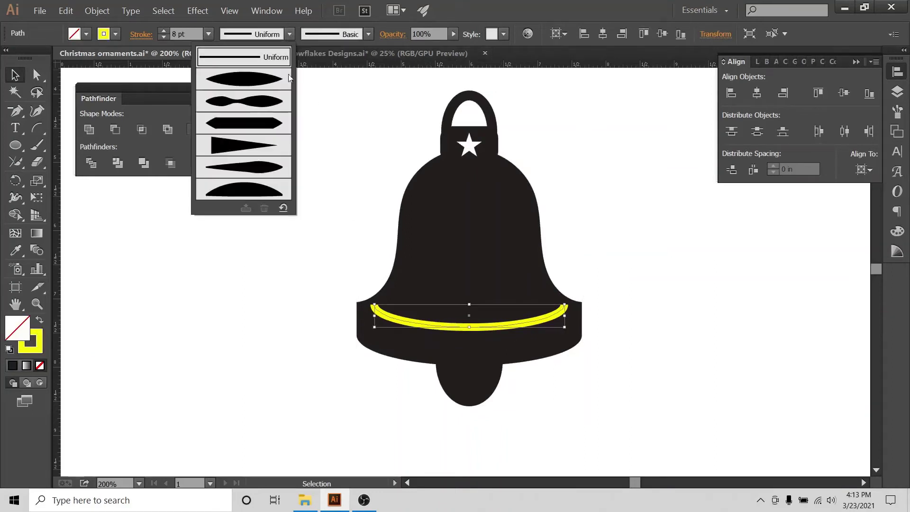
{"action": "left_click", "coordinate": [270, 79]}
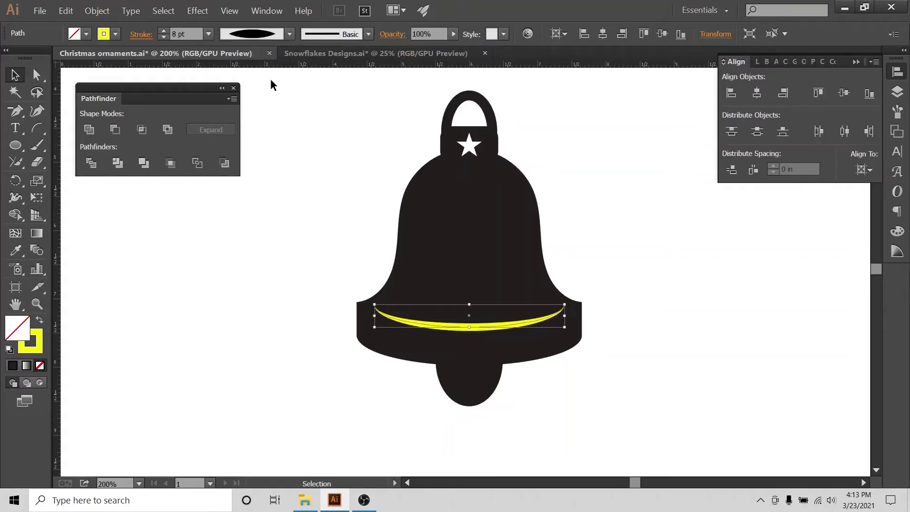
{"action": "left_click", "coordinate": [291, 35]}
{"action": "left_click", "coordinate": [252, 143]}
{"action": "left_click", "coordinate": [290, 35]}
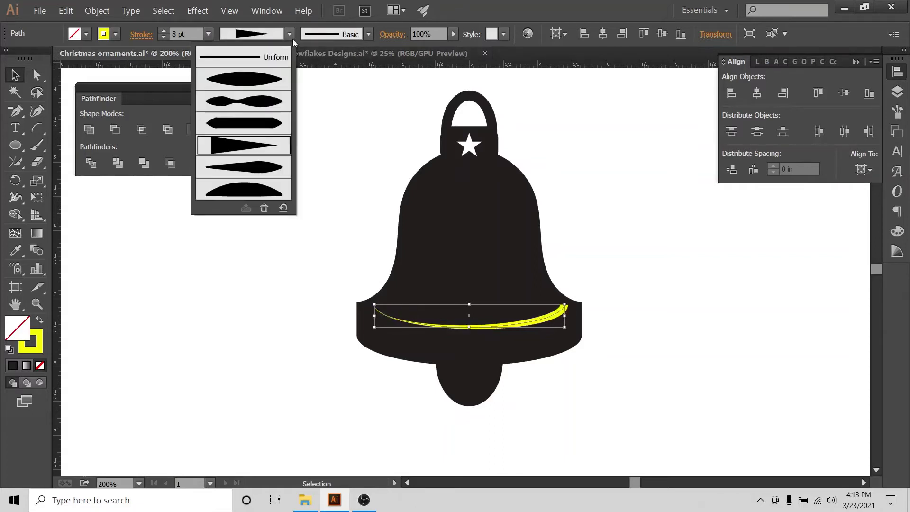
{"action": "left_click", "coordinate": [245, 84]}
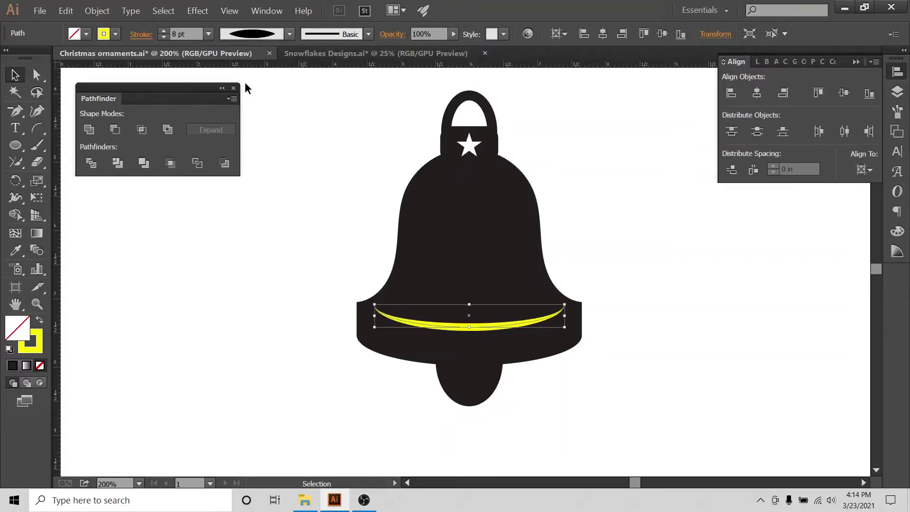
{"action": "left_click", "coordinate": [546, 195]}
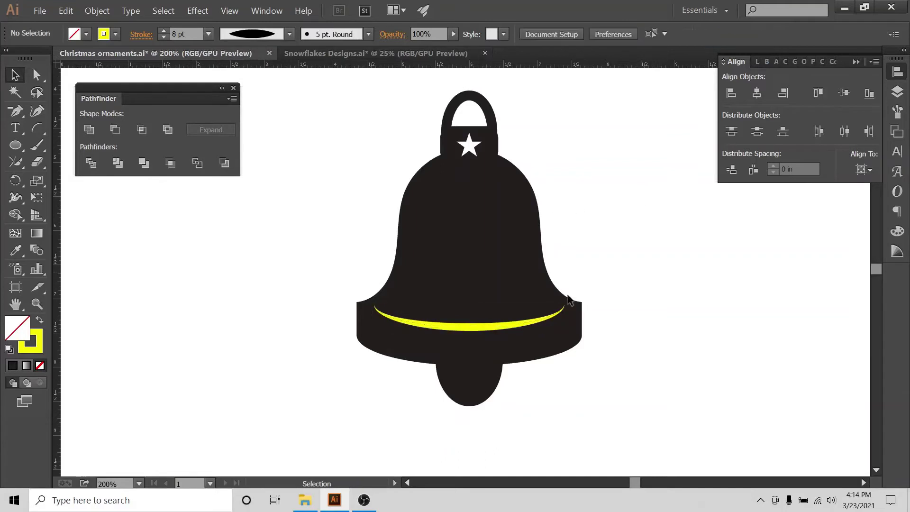
Expand the appearance of the tapered yellow arc to turn its stroke into a filled shape.
{"action": "left_click", "coordinate": [470, 328]}
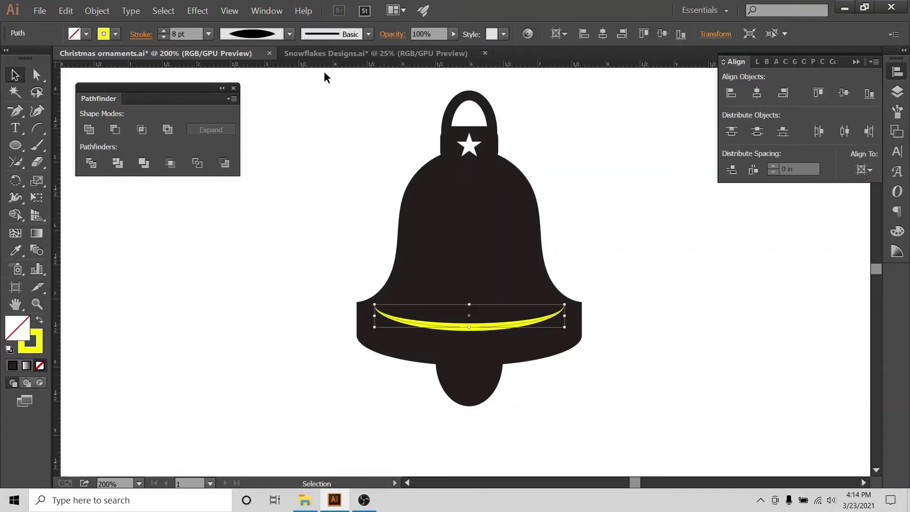
{"action": "left_click", "coordinate": [97, 11]}
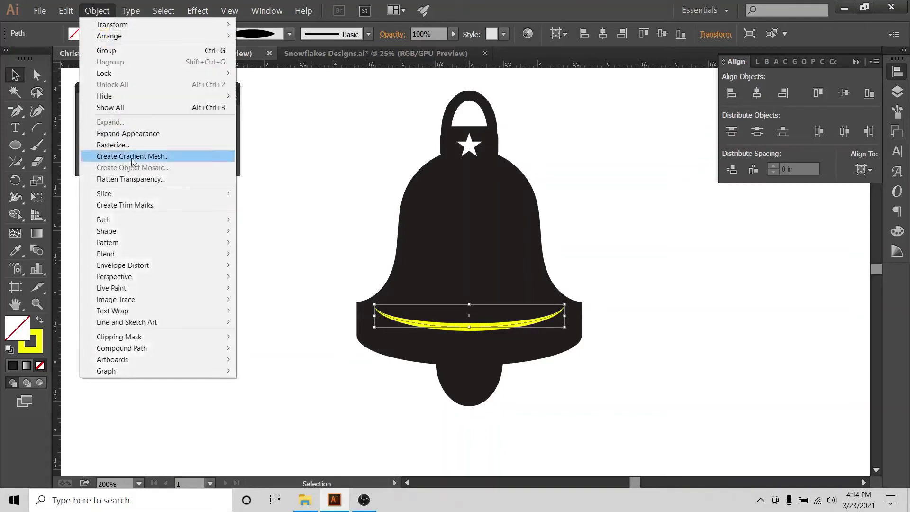
{"action": "left_click", "coordinate": [128, 133]}
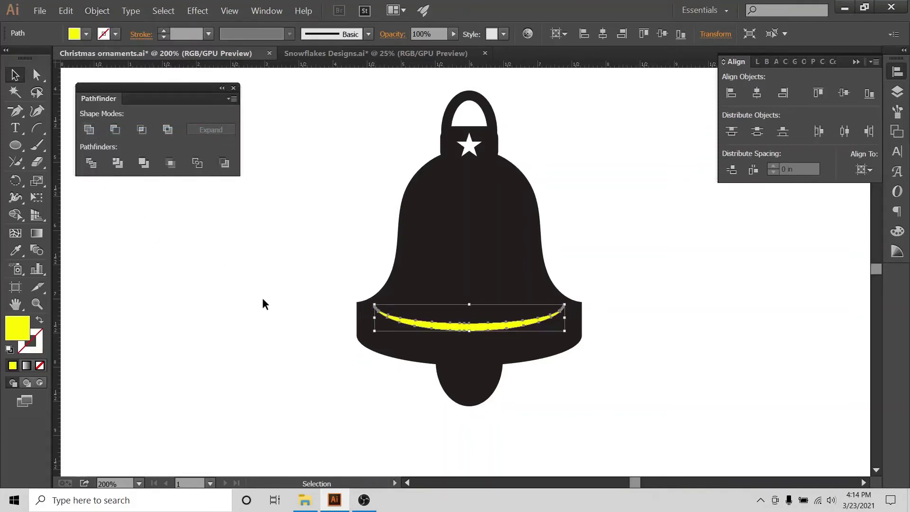
Simplify the expanded yellow arc's path with 0% curve precision and a 180° angle threshold, and deselect it.
{"action": "key", "text": "ctrl+plus"}
{"action": "key", "text": "ctrl+plus"}
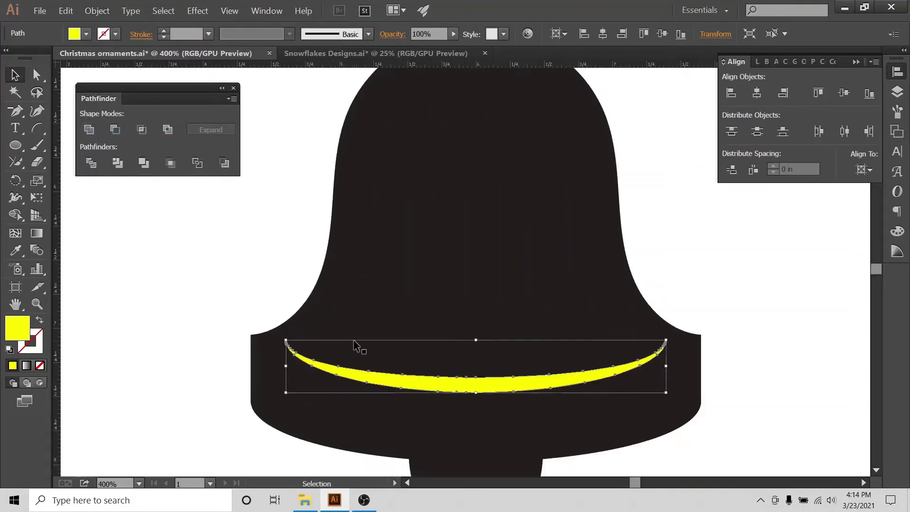
{"action": "scroll", "coordinate": [356, 347], "scroll_direction": "down", "scroll_amount": 3}
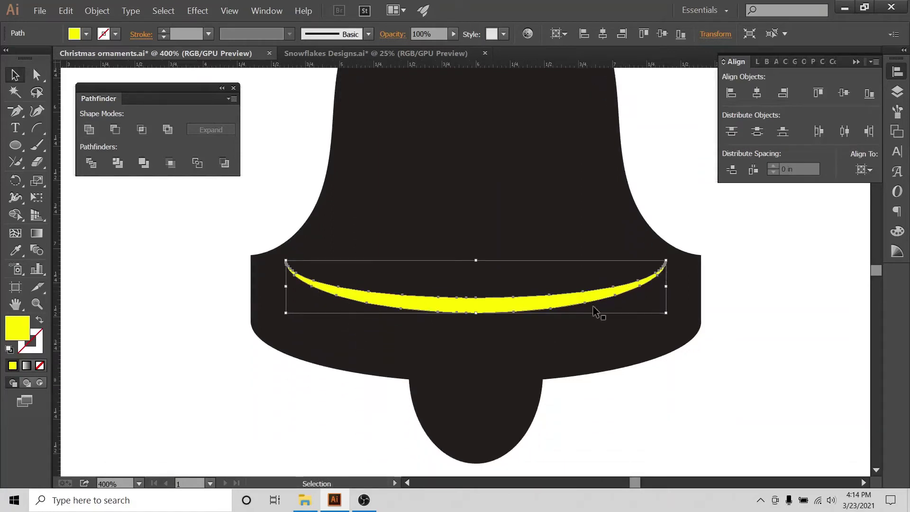
{"action": "left_click", "coordinate": [93, 13]}
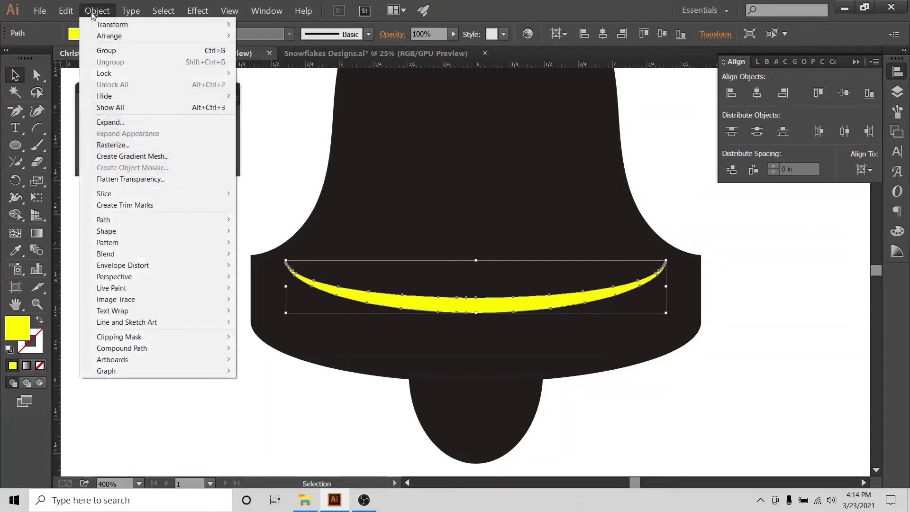
{"action": "mouse_move", "coordinate": [175, 223]}
{"action": "left_click", "coordinate": [263, 271]}
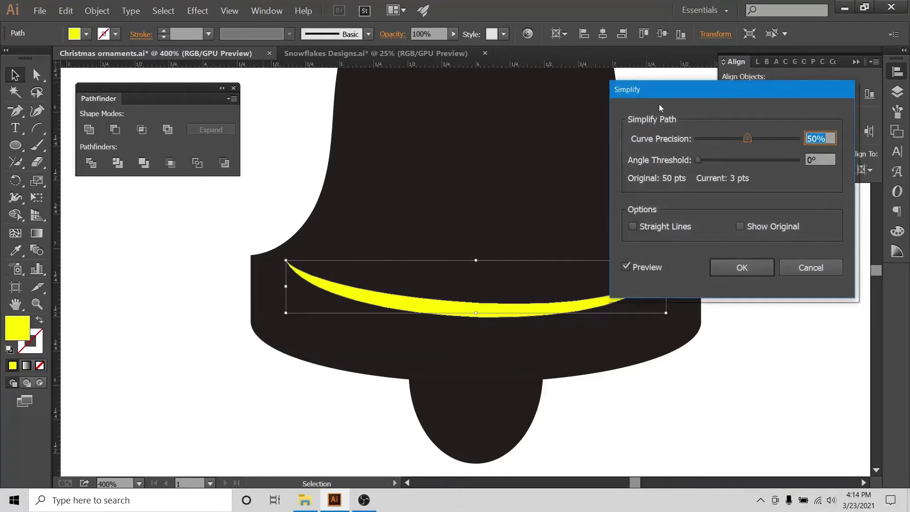
{"action": "left_click_drag", "start_coordinate": [659, 91], "coordinate": [748, 42]}
{"action": "left_click_drag", "start_coordinate": [781, 114], "coordinate": [892, 124]}
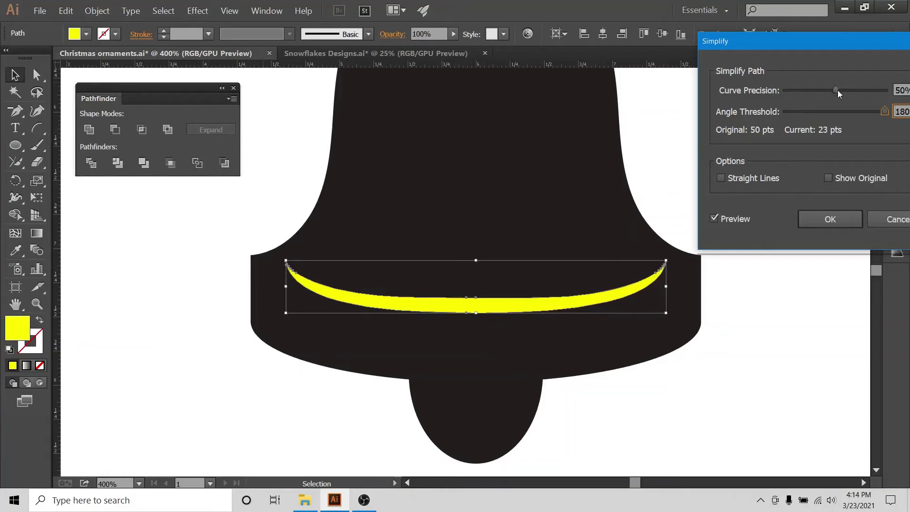
{"action": "left_click_drag", "start_coordinate": [836, 90], "coordinate": [779, 89]}
{"action": "mouse_move", "coordinate": [831, 47]}
{"action": "left_mouse_down"}
{"action": "mouse_move", "coordinate": [802, 42]}
{"action": "mouse_move", "coordinate": [818, 42]}
{"action": "left_mouse_up"}
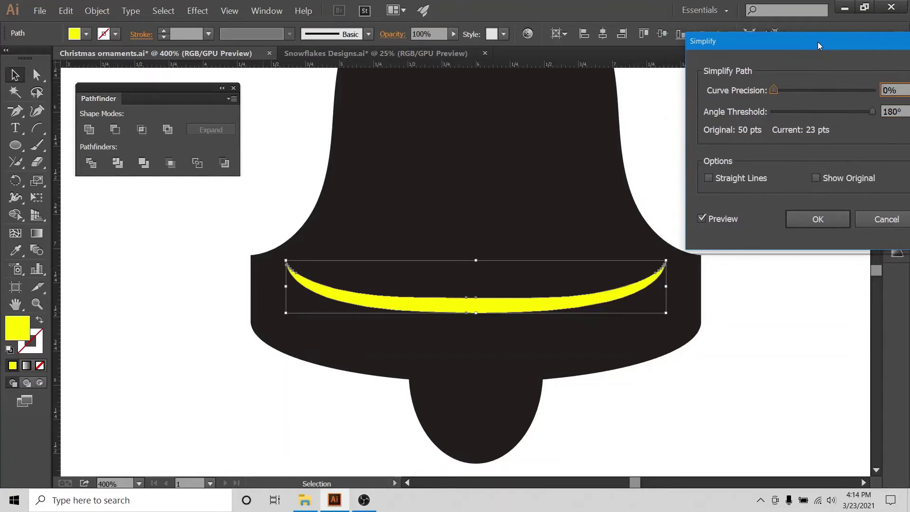
{"action": "left_click", "coordinate": [817, 220]}
{"action": "left_click", "coordinate": [771, 339]}
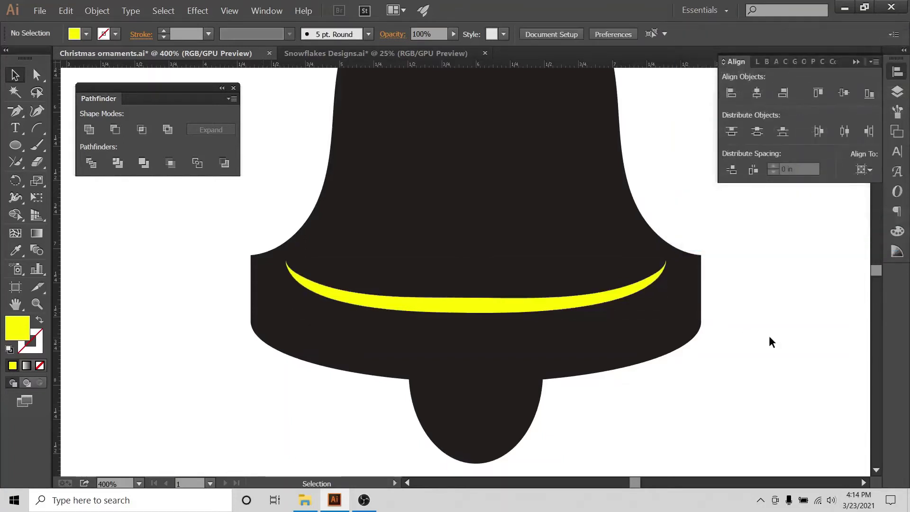
Subtract the yellow tapered arc from the bell with Minus Front to cut out the curved band, and deselect the bell.
{"action": "key", "text": "ctrl+minus"}
{"action": "key", "text": "ctrl+minus"}
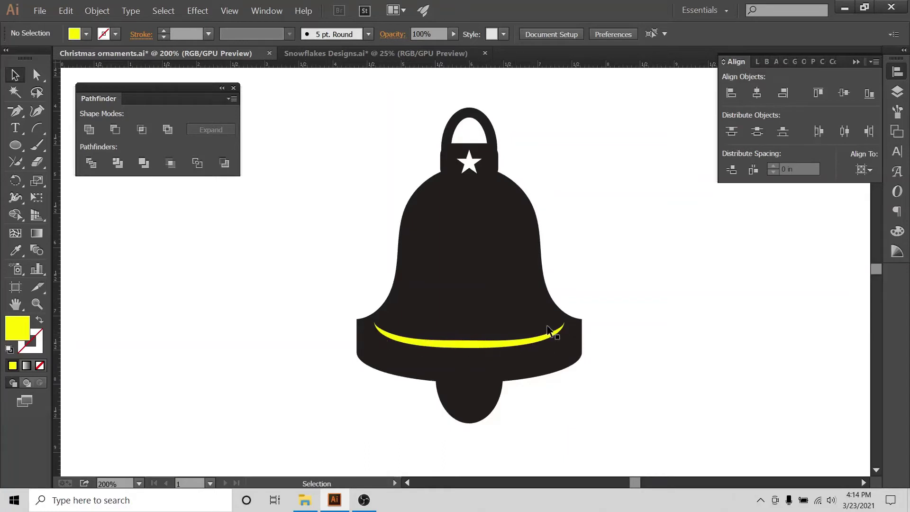
{"action": "left_click_drag", "start_coordinate": [574, 145], "coordinate": [433, 422]}
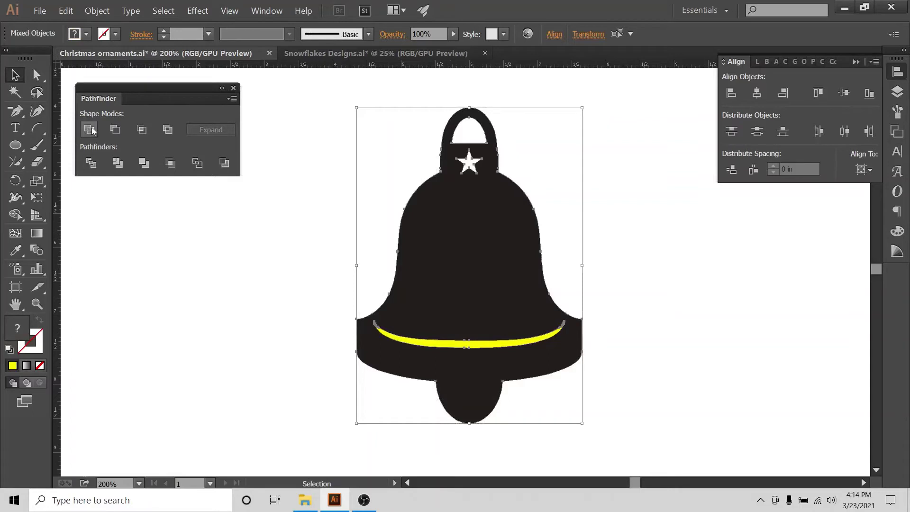
{"action": "left_click", "coordinate": [118, 131]}
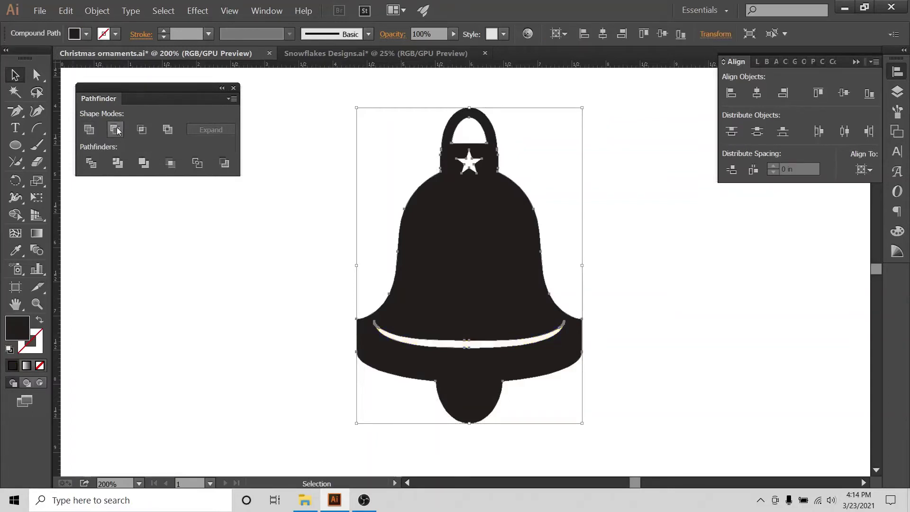
{"action": "left_click", "coordinate": [206, 248]}
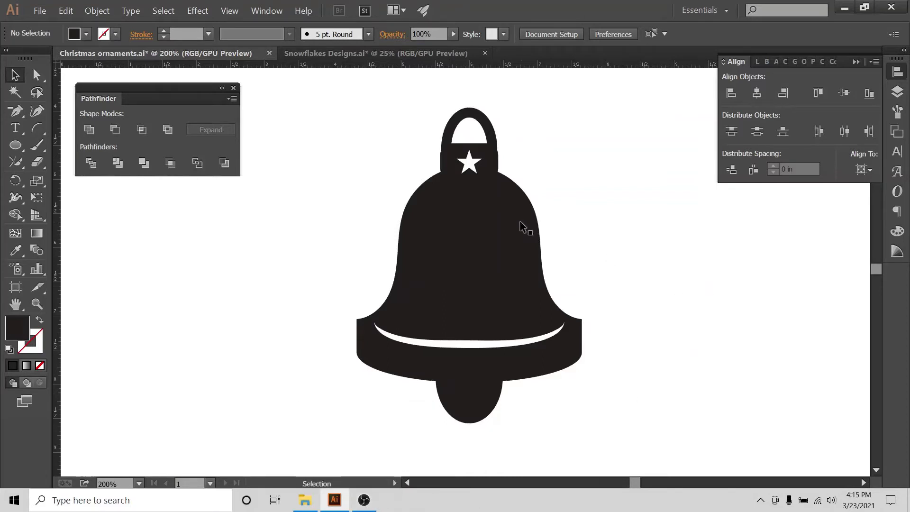
Copy the eight-armed snowflake with diamond tips from Snowflakes Designs.ai and paste it into Christmas ornaments.ai.
{"action": "left_click", "coordinate": [361, 54]}
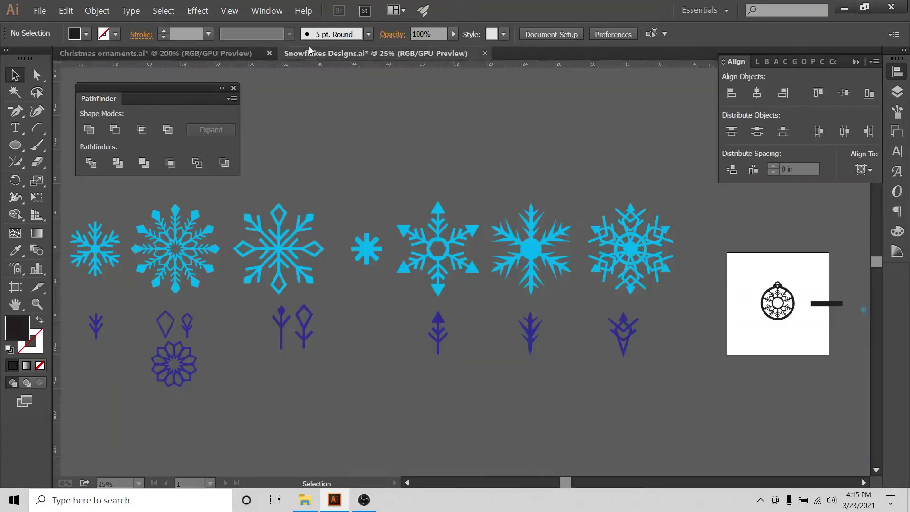
{"action": "left_click_drag", "start_coordinate": [569, 489], "coordinate": [541, 492]}
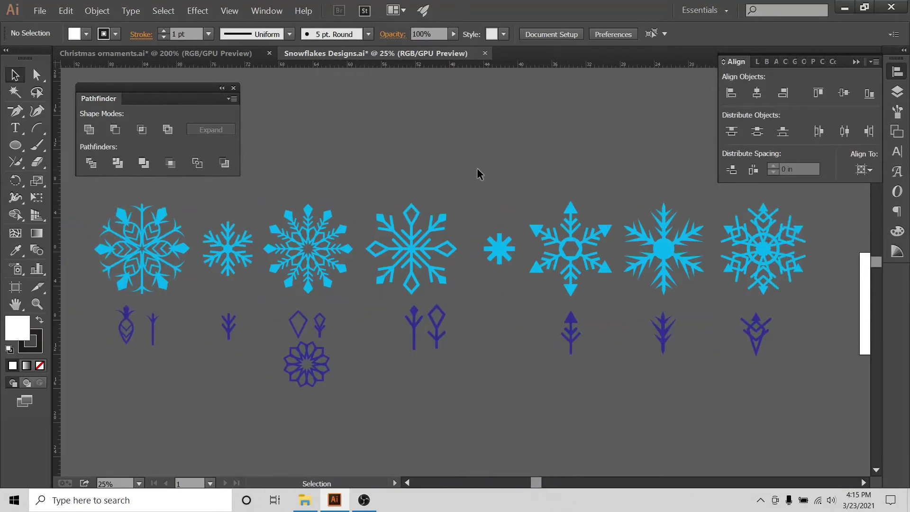
{"action": "left_click", "coordinate": [403, 232]}
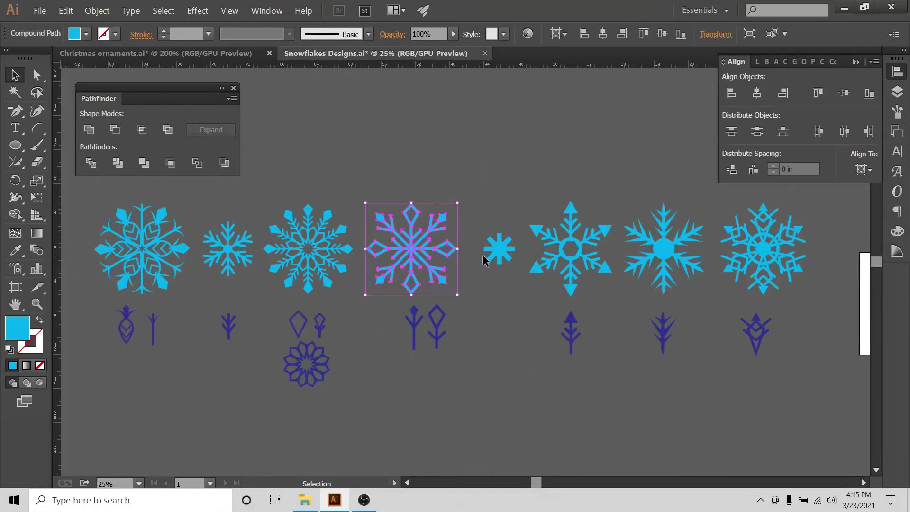
{"action": "key", "text": "a"}
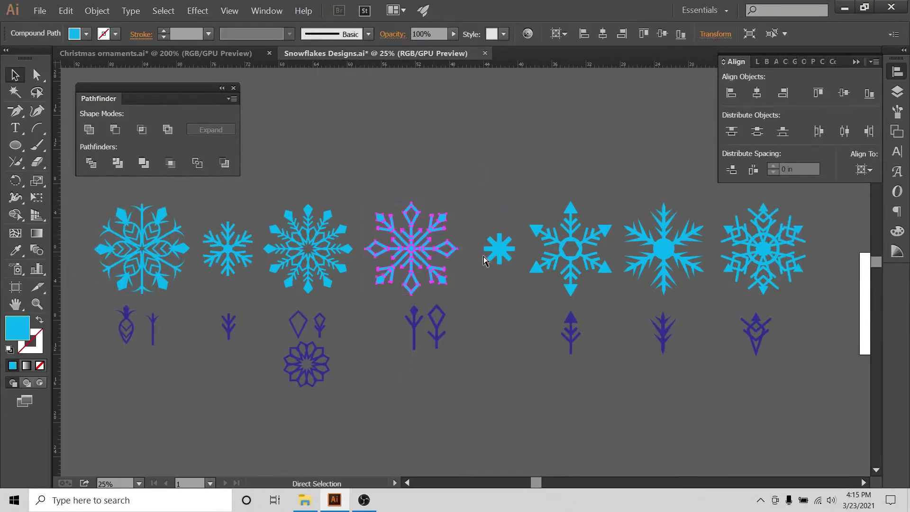
{"action": "left_click", "coordinate": [211, 50]}
{"action": "key", "text": "ctrl+v"}
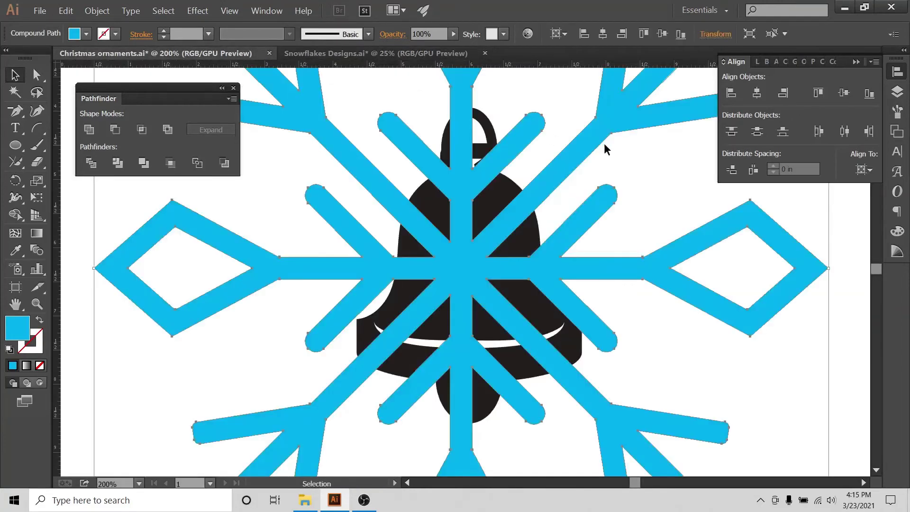
Scale the pasted snowflake down proportionally about its center to roughly half the bell's width so it fits inside the bell body, and deselect it.
{"action": "key", "text": "ctrl+1"}
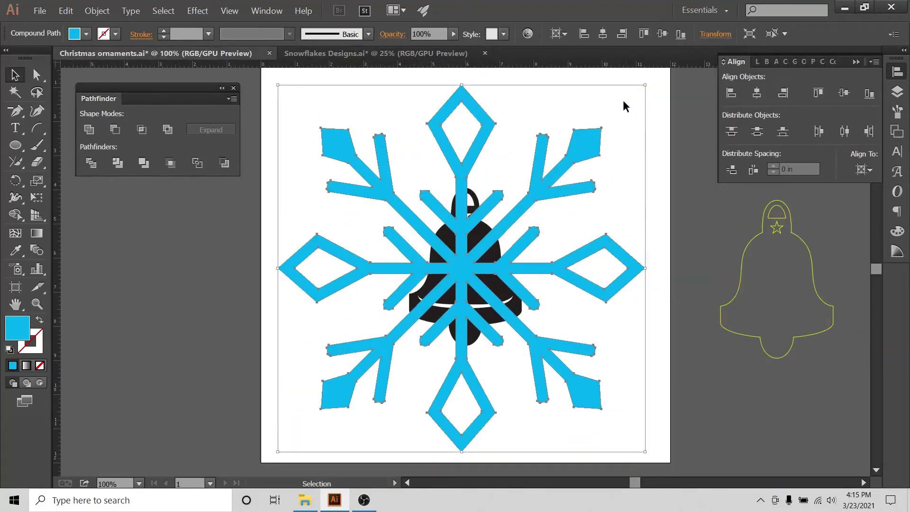
{"action": "left_click_drag", "start_coordinate": [645, 86], "coordinate": [491, 238]}
{"action": "left_click", "coordinate": [587, 226]}
Center the snowflake and the bell horizontally on the artboard, and deselect them.
{"action": "key", "text": "ctrl+equal"}
{"action": "key", "text": "ctrl+equal"}
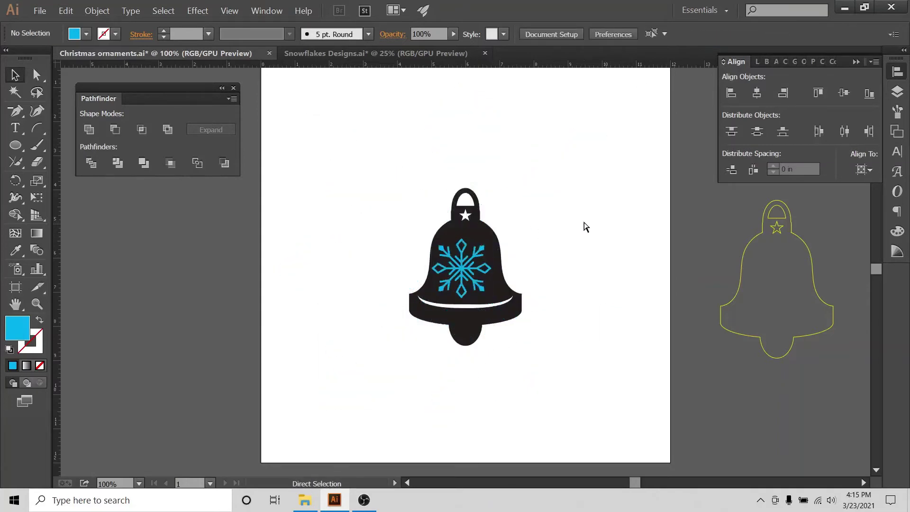
{"action": "left_click_drag", "start_coordinate": [590, 189], "coordinate": [420, 388]}
{"action": "left_click", "coordinate": [863, 170]}
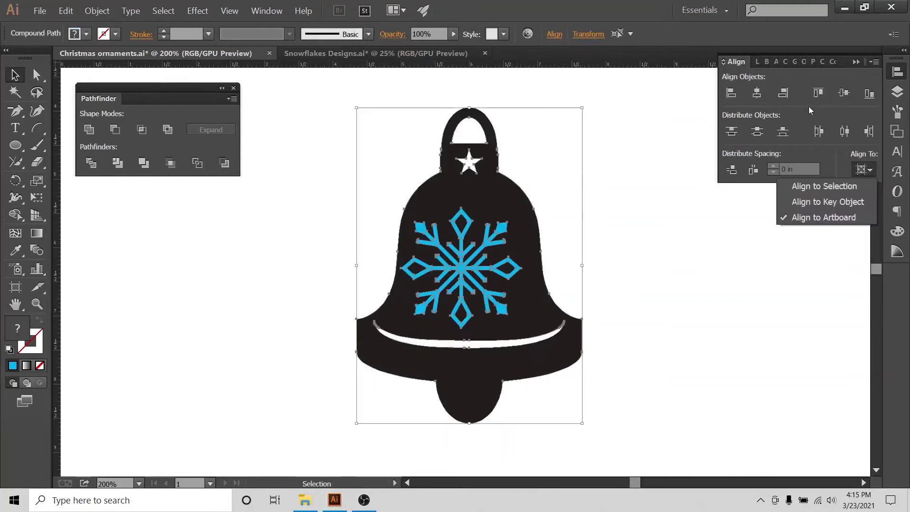
{"action": "left_click", "coordinate": [758, 93]}
{"action": "left_click", "coordinate": [758, 93]}
{"action": "left_click", "coordinate": [676, 152]}
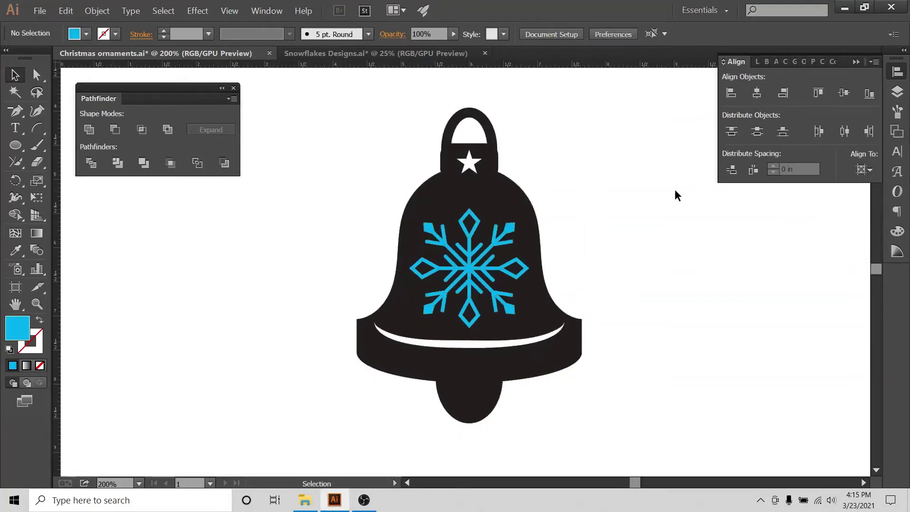
Cut the snowflake out of the bell with Minus Front, and deselect the result.
{"action": "left_click_drag", "start_coordinate": [538, 103], "coordinate": [374, 406]}
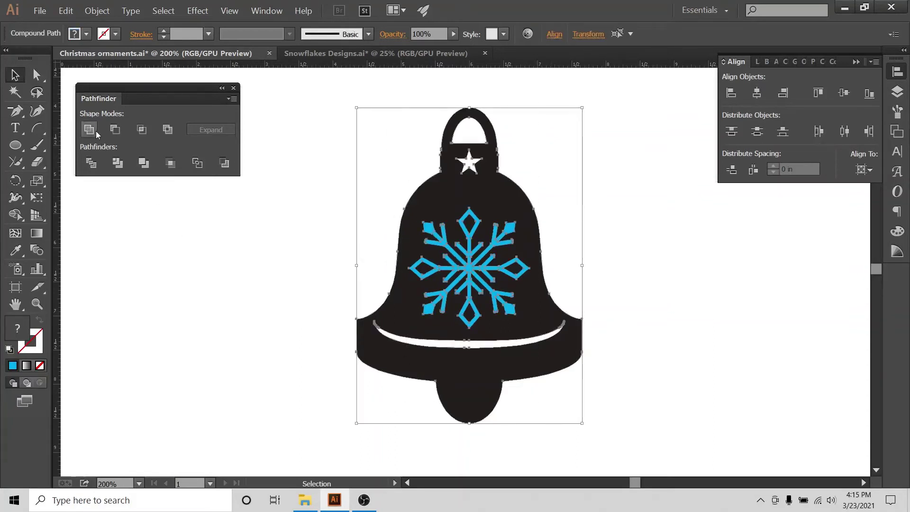
{"action": "left_click", "coordinate": [115, 129]}
{"action": "left_click", "coordinate": [596, 223]}
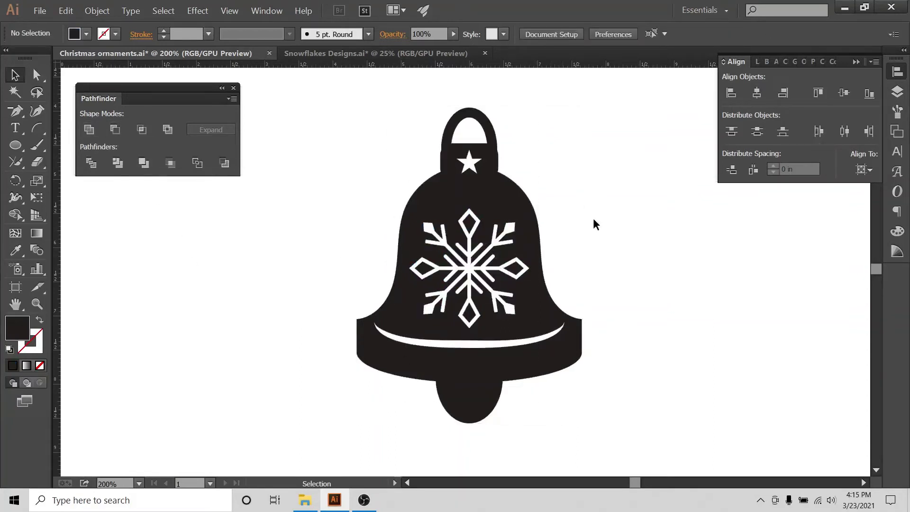
Expand Layer 8 to list its objects, and ungroup the cut-out bell into separate pieces.
{"action": "left_click", "coordinate": [898, 92]}
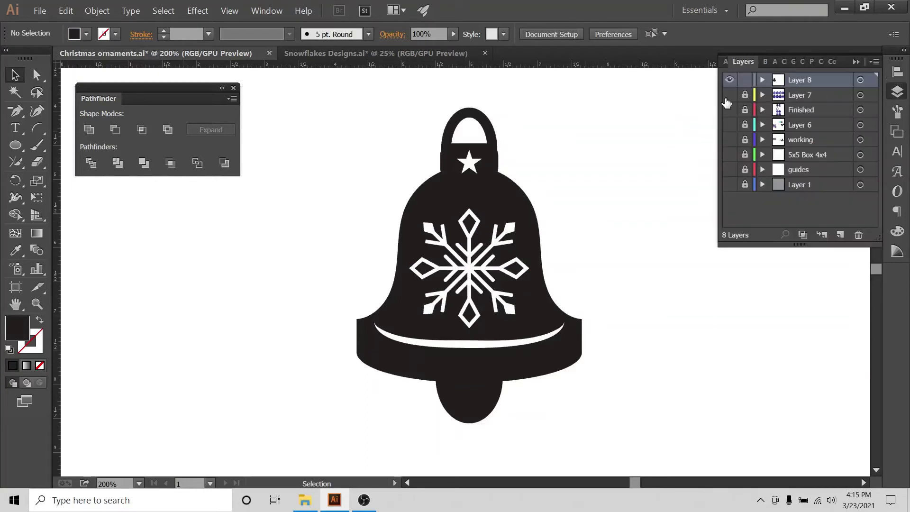
{"action": "left_click", "coordinate": [762, 80]}
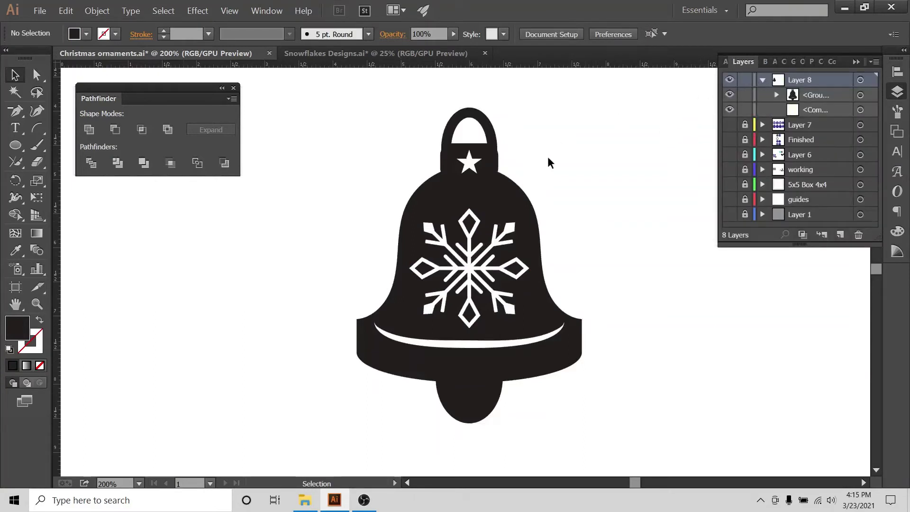
{"action": "left_click", "coordinate": [484, 234]}
{"action": "right_click", "coordinate": [477, 222]}
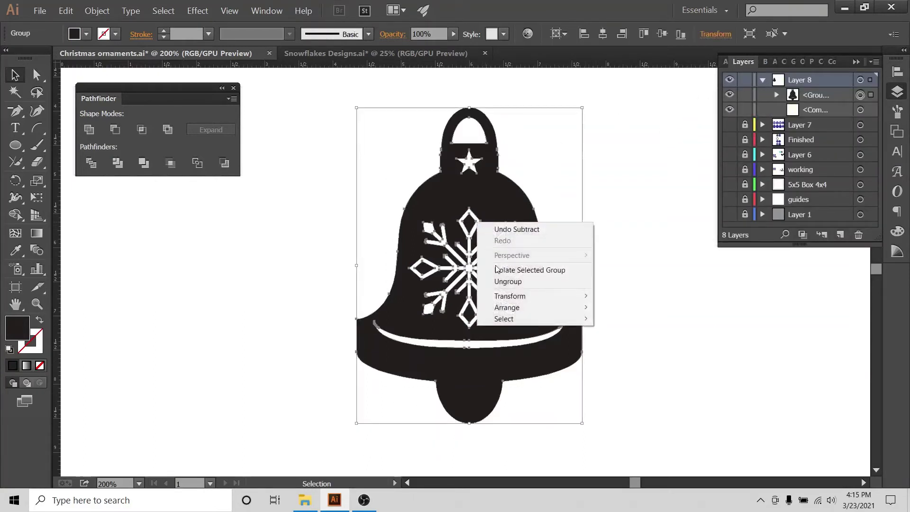
{"action": "left_click", "coordinate": [507, 281]}
{"action": "left_click", "coordinate": [627, 225]}
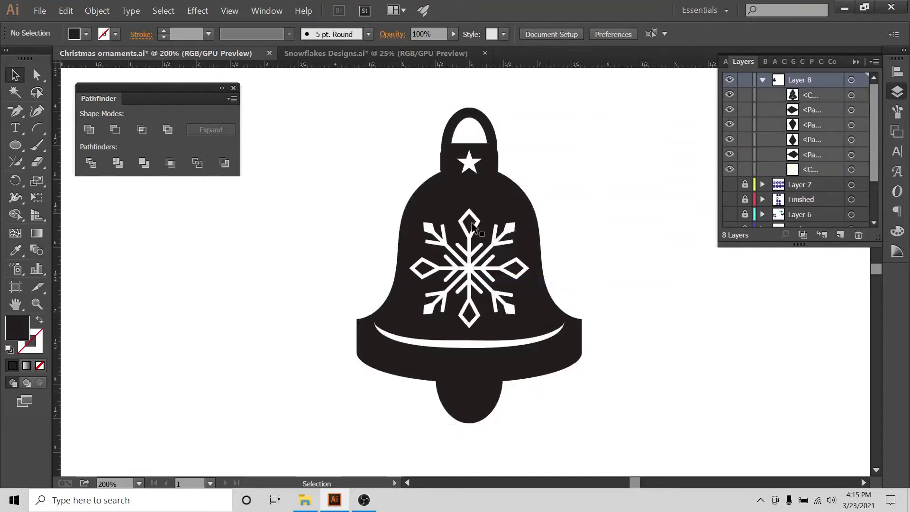
Delete the four loose diamond pieces inside the snowflake's tips.
{"action": "left_click", "coordinate": [473, 227]}
{"action": "key", "text": "Delete"}
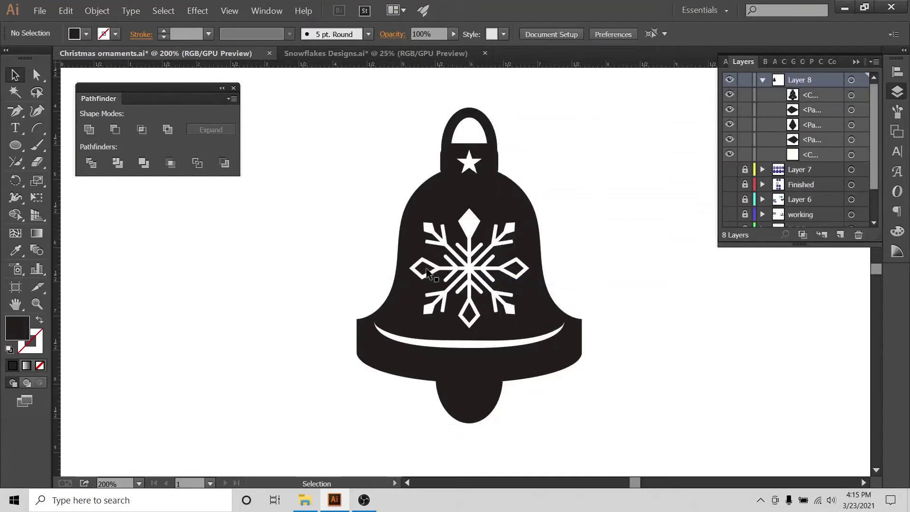
{"action": "left_click", "coordinate": [425, 269]}
{"action": "key", "text": "Delete"}
{"action": "left_click", "coordinate": [469, 317]}
{"action": "key", "text": "Delete"}
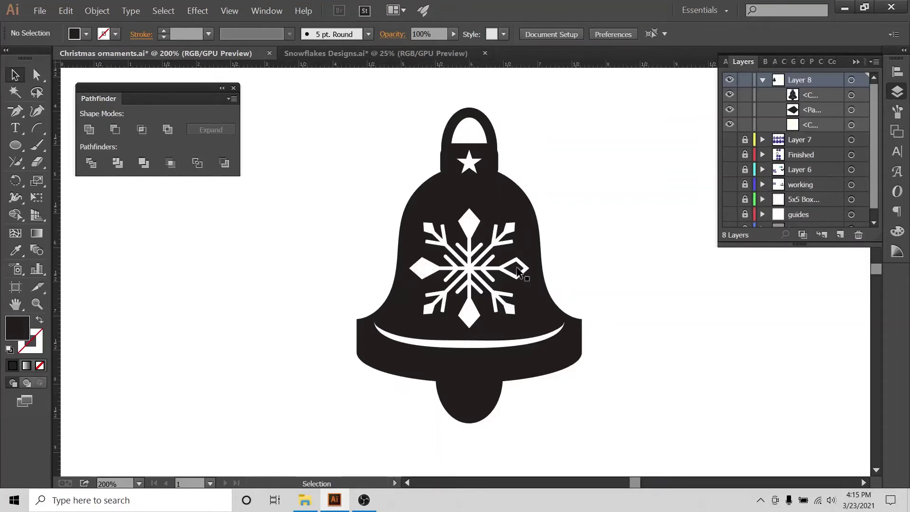
{"action": "left_click", "coordinate": [517, 269]}
{"action": "key", "text": "Delete"}
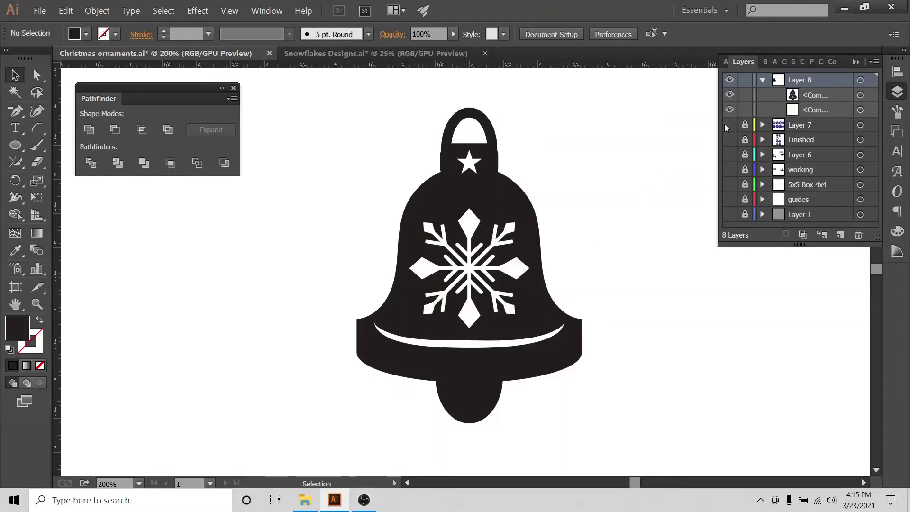
Widen the layer list and check that the whole bell selects as a single compound path, and collapse the list.
{"action": "left_click_drag", "start_coordinate": [718, 122], "coordinate": [647, 124]}
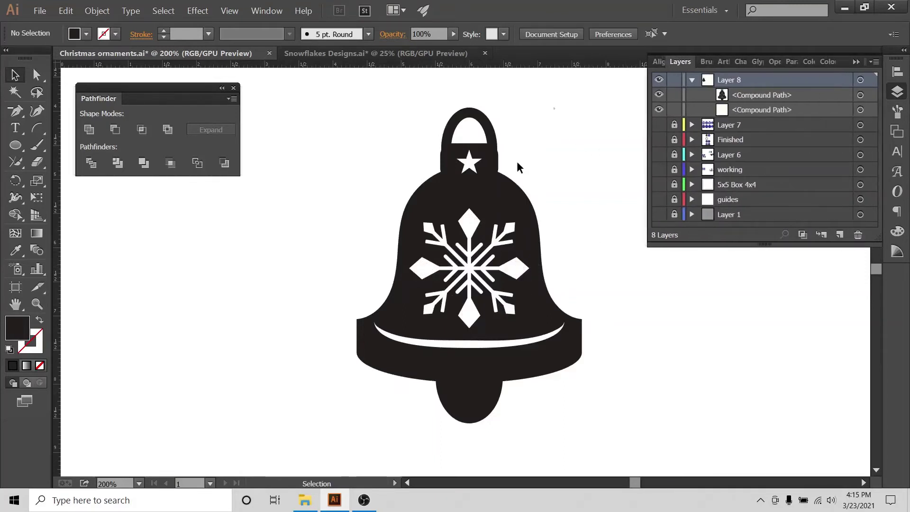
{"action": "left_click_drag", "start_coordinate": [556, 107], "coordinate": [351, 386]}
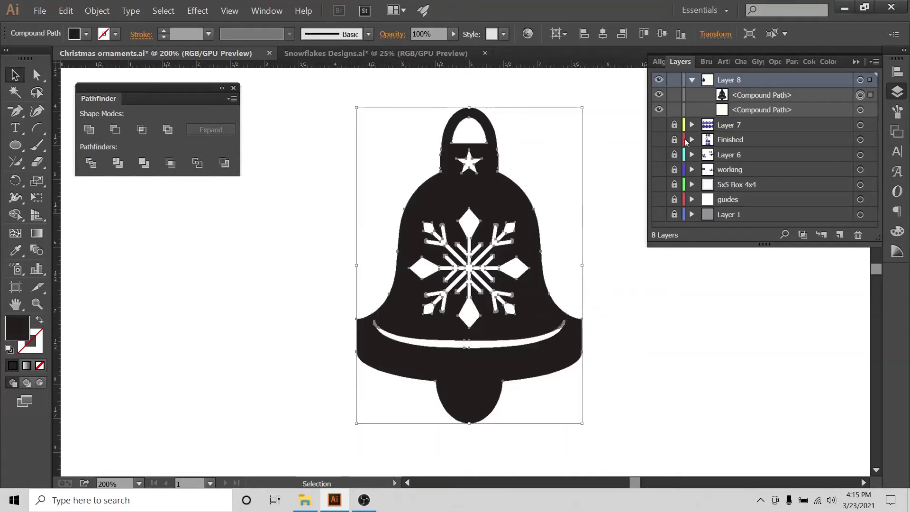
{"action": "left_click", "coordinate": [596, 114]}
{"action": "left_click_drag", "start_coordinate": [386, 105], "coordinate": [559, 371]}
{"action": "left_click", "coordinate": [596, 252]}
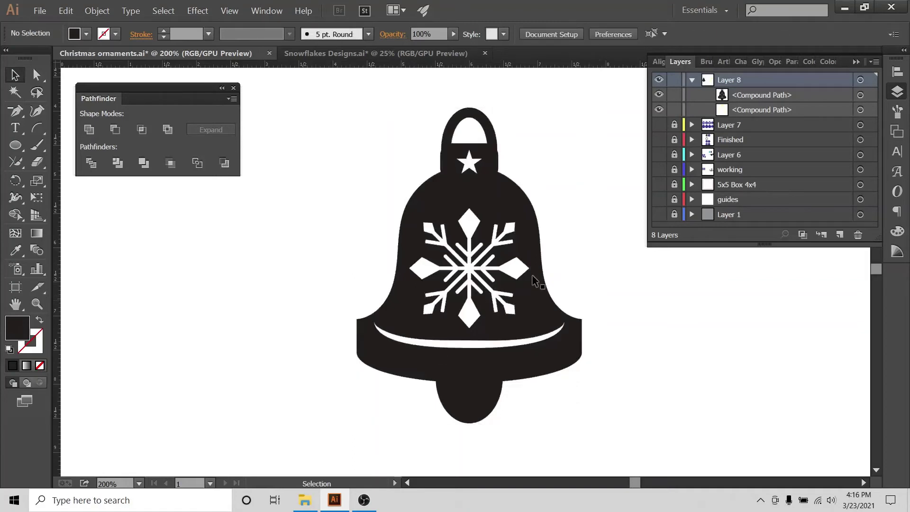
{"action": "left_click", "coordinate": [856, 62]}
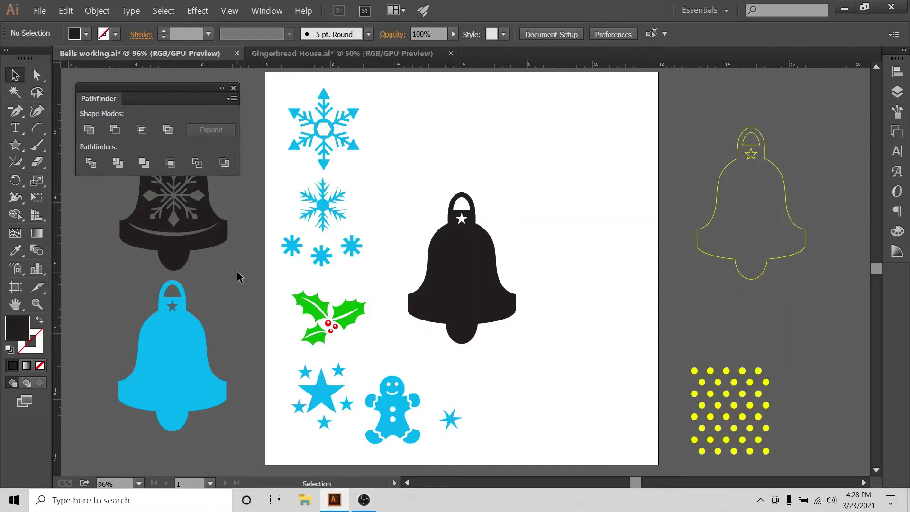
Look over the prepared bells and decorative shapes in Bells working.ai and inspect the plain black bell's anchor points.
{"action": "scroll", "coordinate": [239, 277], "scroll_direction": "up", "scroll_amount": 1}
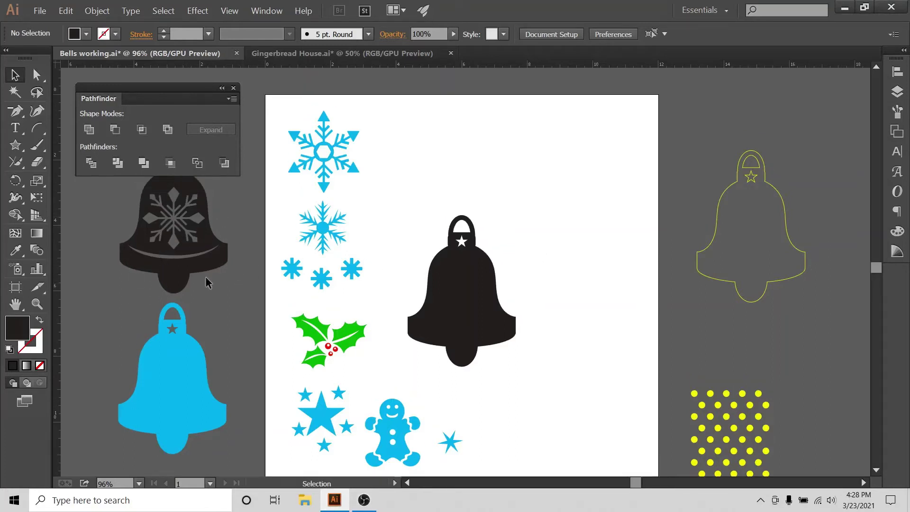
{"action": "scroll", "coordinate": [161, 273], "scroll_direction": "up", "scroll_amount": 2}
{"action": "scroll", "coordinate": [146, 286], "scroll_direction": "down", "scroll_amount": 3}
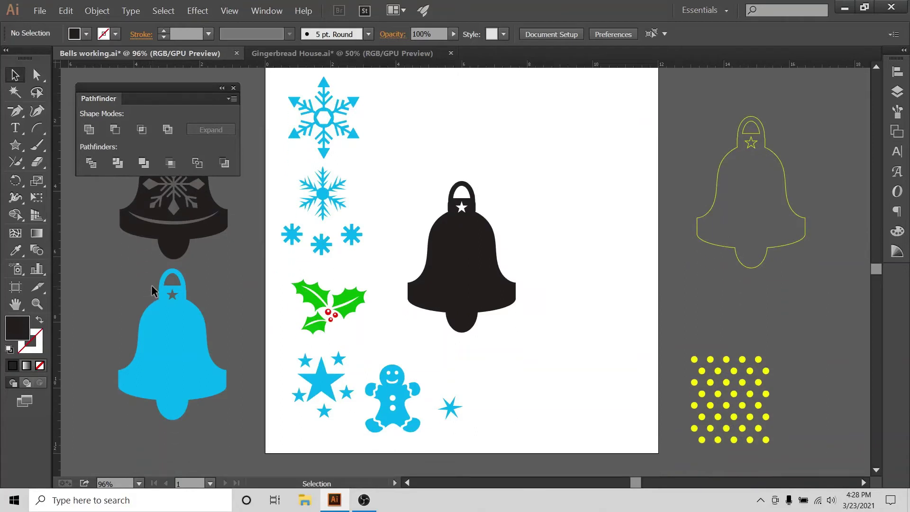
{"action": "left_click", "coordinate": [476, 256]}
{"action": "left_click", "coordinate": [475, 256]}
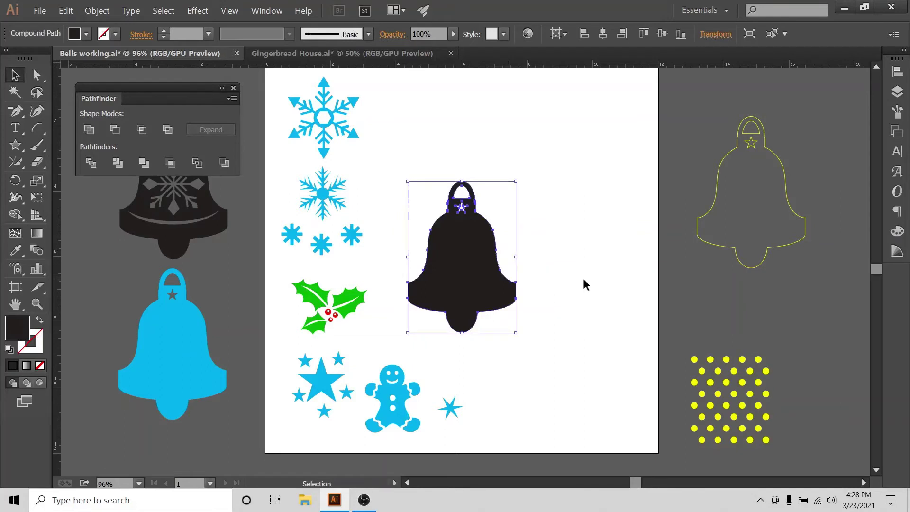
{"action": "key", "text": "a"}
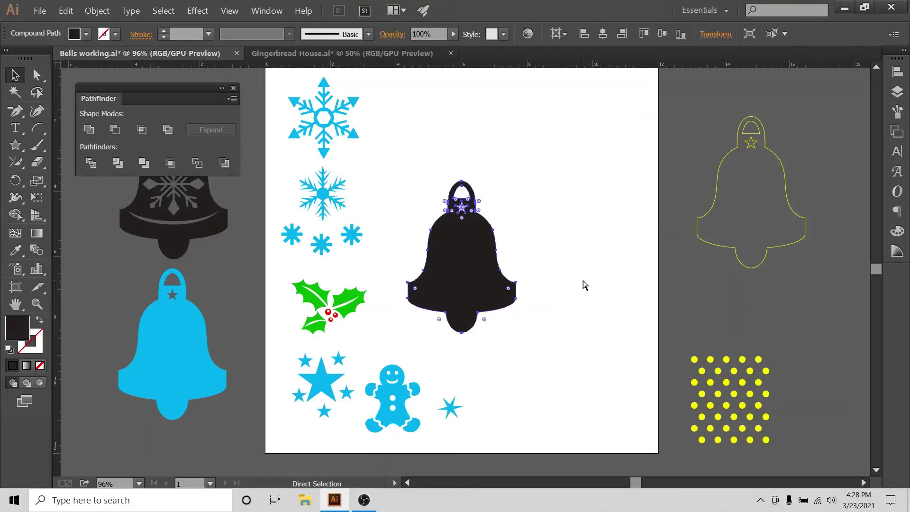
{"action": "key", "text": "v"}
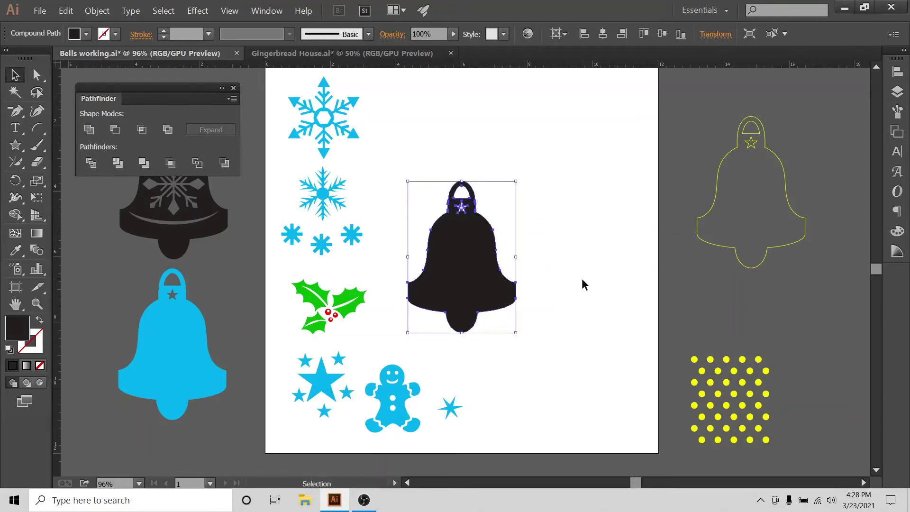
{"action": "left_click", "coordinate": [583, 279]}
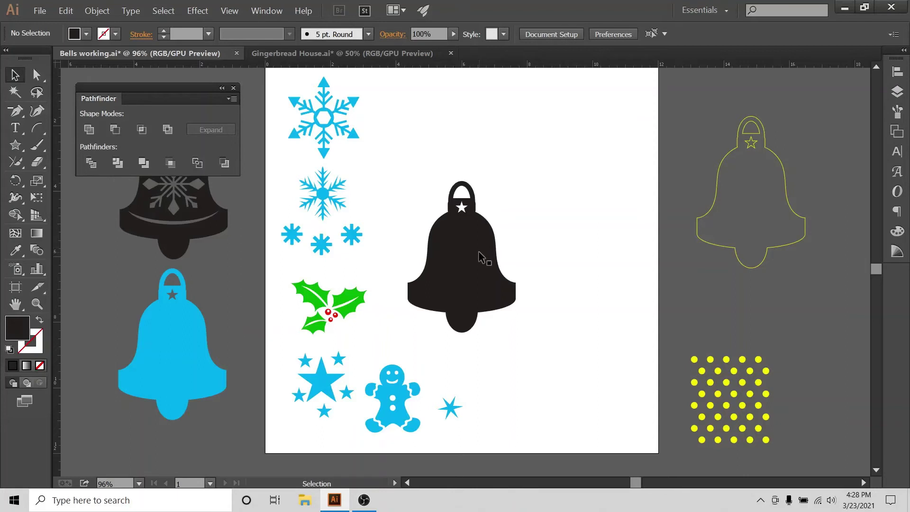
Duplicate the plain black bell, place the copy near the artboard's upper right corner, and deselect it.
{"action": "left_click_drag", "start_coordinate": [481, 258], "coordinate": [581, 210], "text": "alt"}
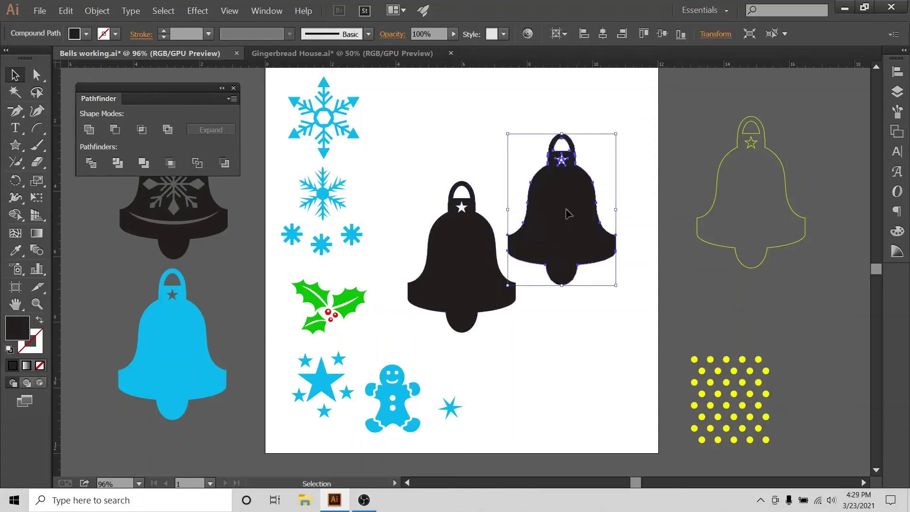
{"action": "left_click", "coordinate": [589, 107]}
{"action": "left_click_drag", "start_coordinate": [563, 199], "coordinate": [588, 166]}
{"action": "left_click", "coordinate": [417, 126]}
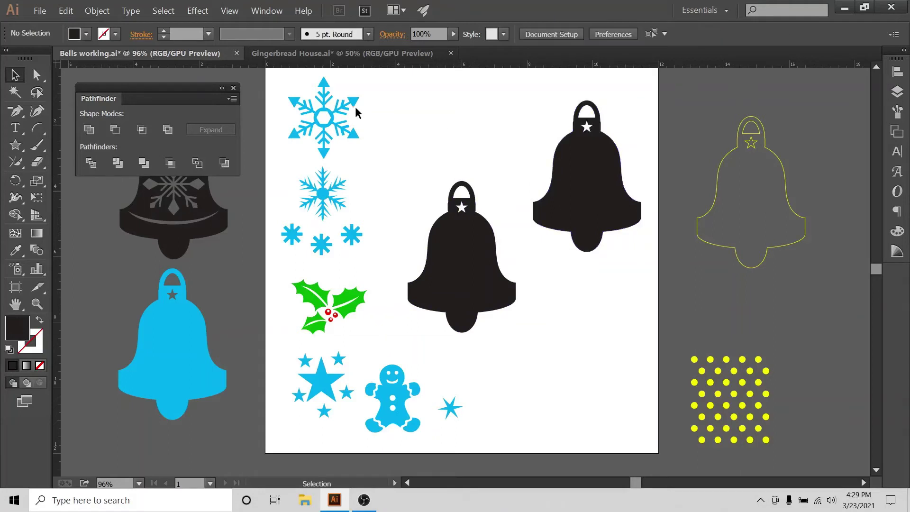
{"action": "left_click", "coordinate": [355, 103]}
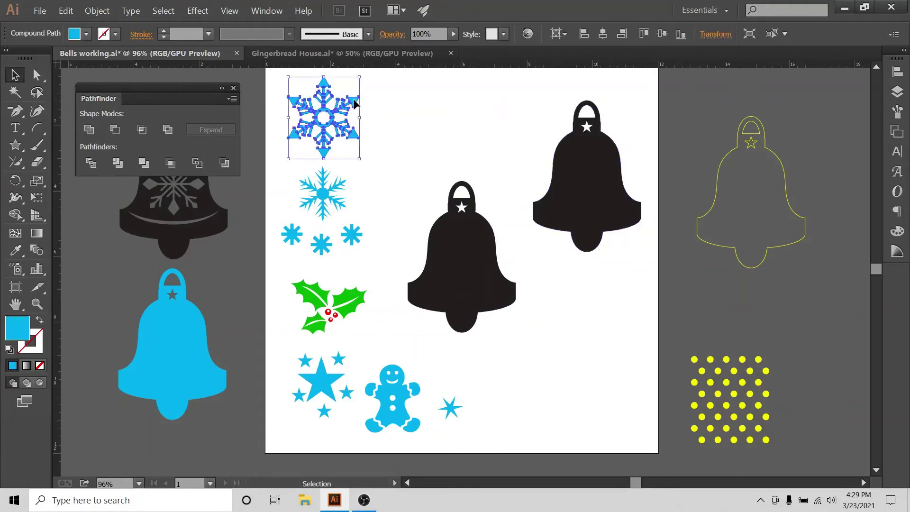
{"action": "key", "text": "ctrl+equal"}
{"action": "key", "text": "ctrl+equal"}
{"action": "key", "text": "ctrl+equal"}
{"action": "key", "text": "ctrl+equal"}
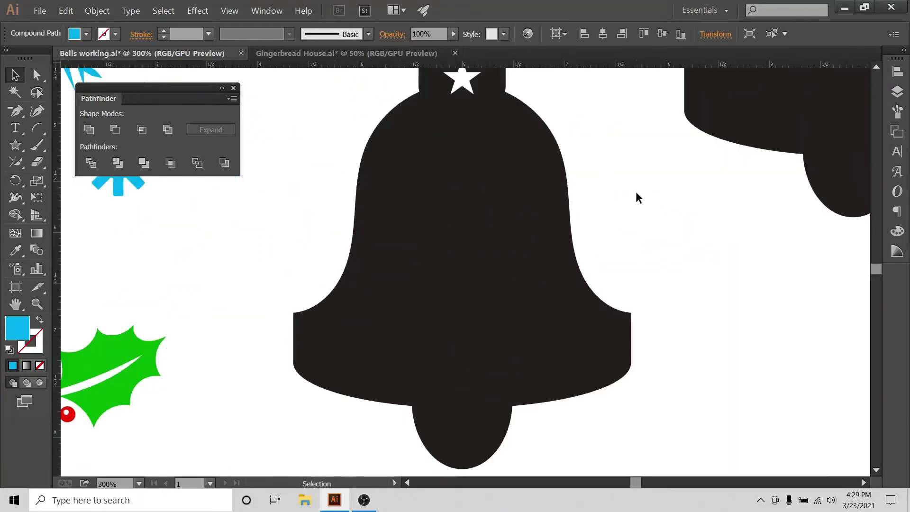
{"action": "key", "text": "ctrl+minus"}
{"action": "key", "text": "ctrl+minus"}
{"action": "key", "text": "ctrl+minus"}
{"action": "key", "text": "ctrl+minus"}
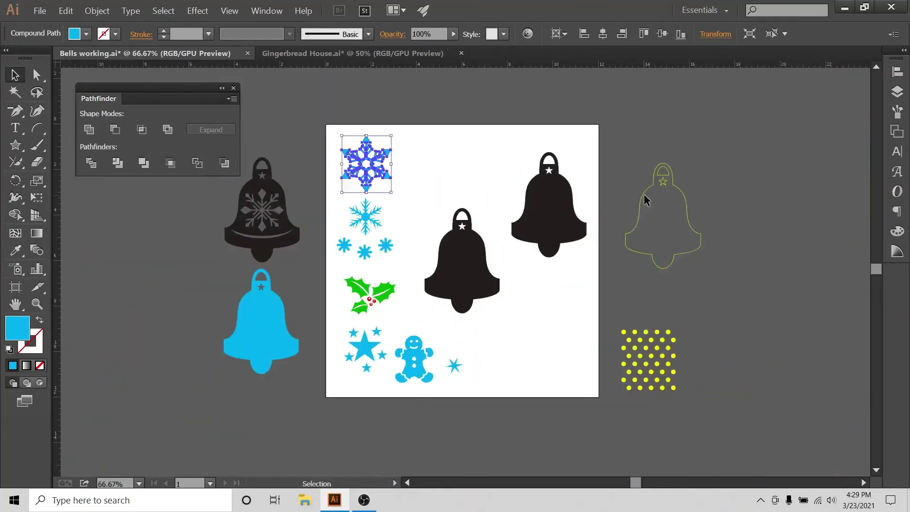
{"action": "key", "text": "ctrl+equal"}
{"action": "key", "text": "ctrl+equal"}
{"action": "key", "text": "ctrl+minus"}
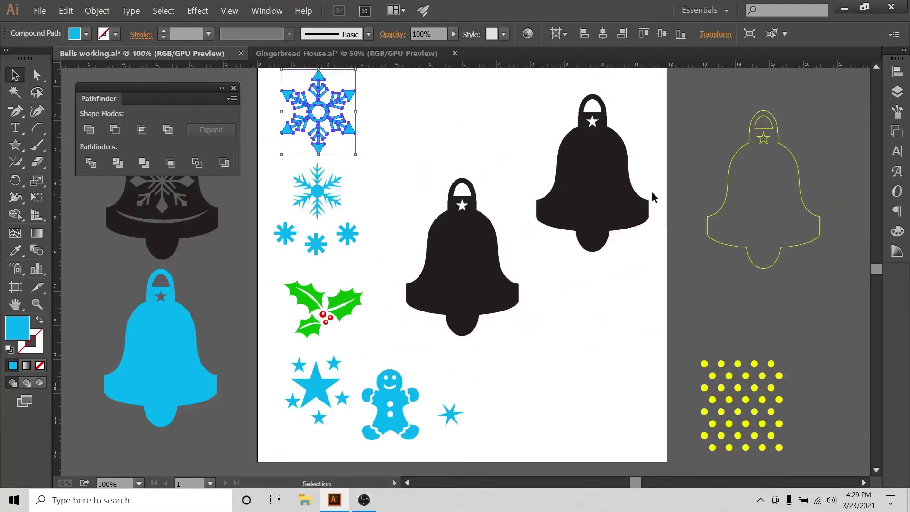
{"action": "left_click", "coordinate": [458, 105]}
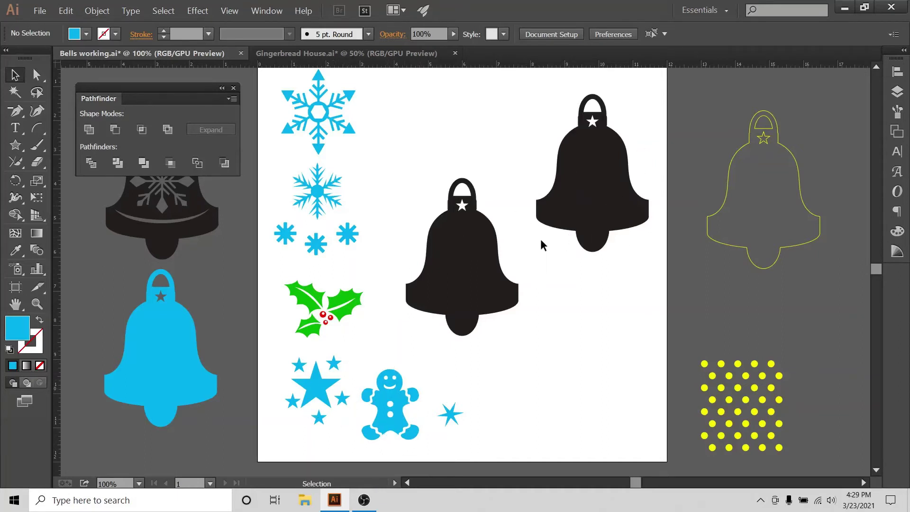
Expand Layer 4 in an enlarged layer list and unlock the compound path of the black bell at the artboard's centre.
{"action": "left_click", "coordinate": [899, 72]}
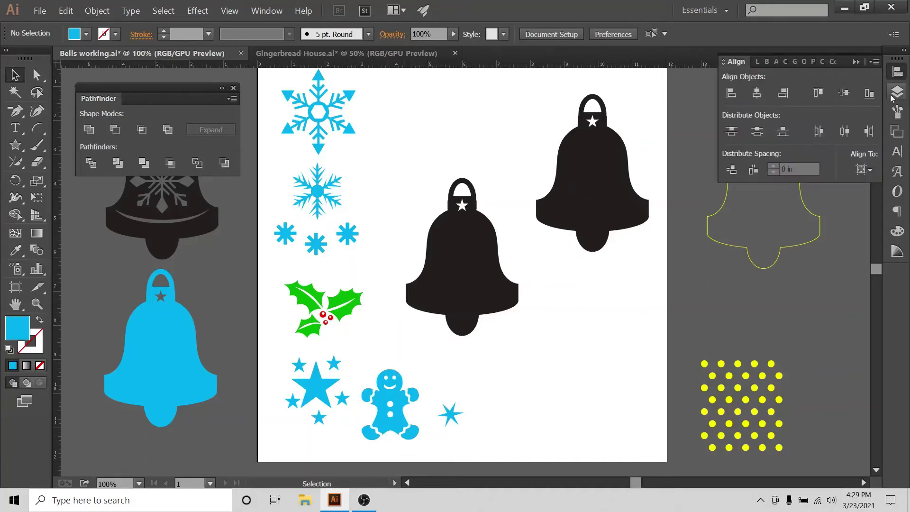
{"action": "left_click", "coordinate": [898, 92]}
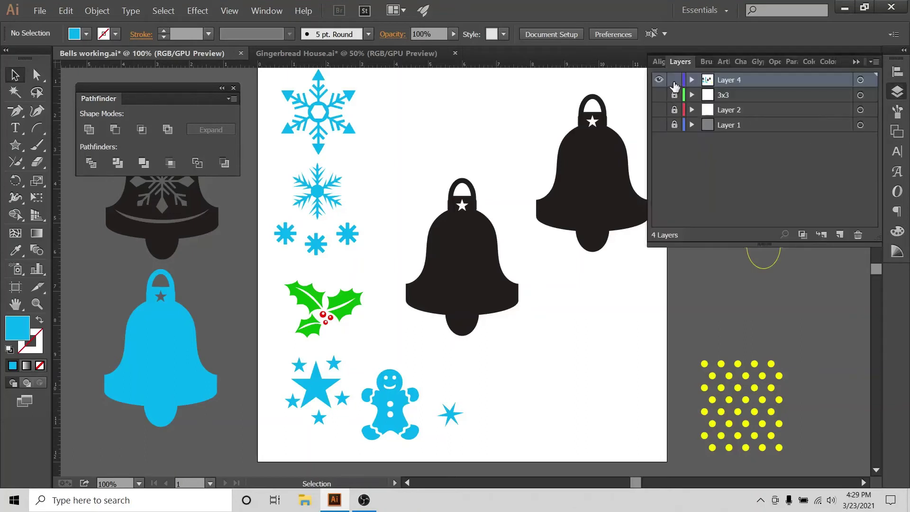
{"action": "left_click", "coordinate": [692, 80]}
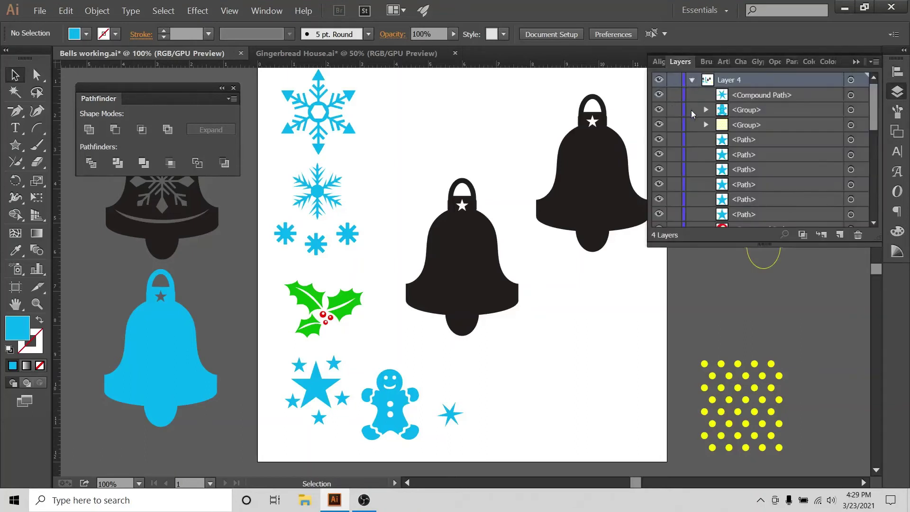
{"action": "left_click_drag", "start_coordinate": [709, 246], "coordinate": [708, 368]}
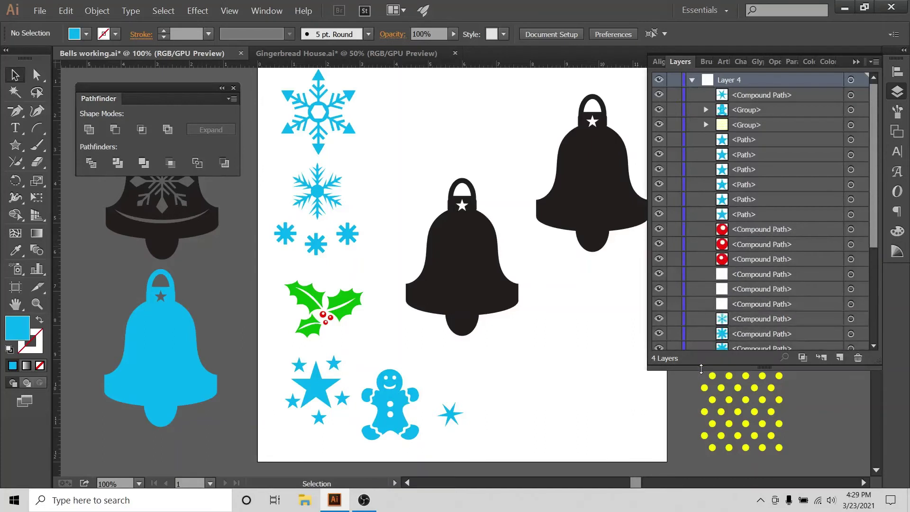
{"action": "scroll", "coordinate": [742, 214], "scroll_direction": "down", "scroll_amount": 5}
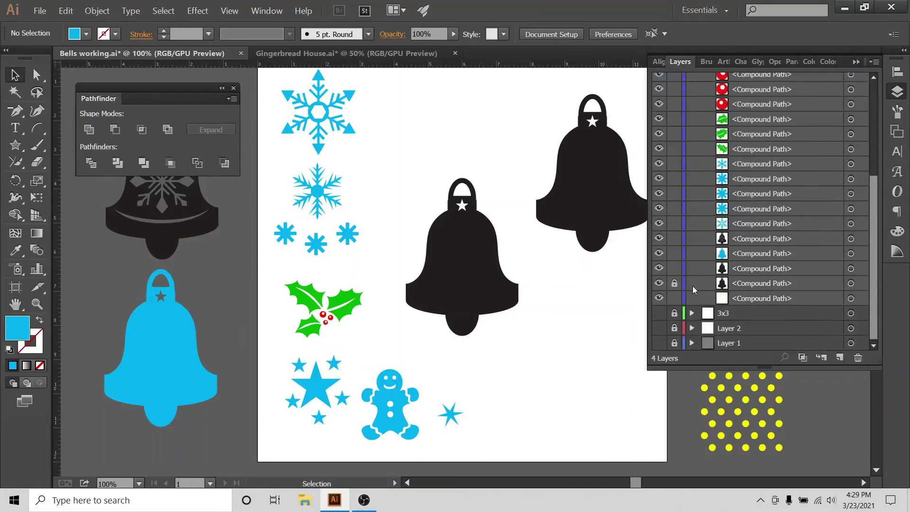
{"action": "left_click", "coordinate": [418, 306]}
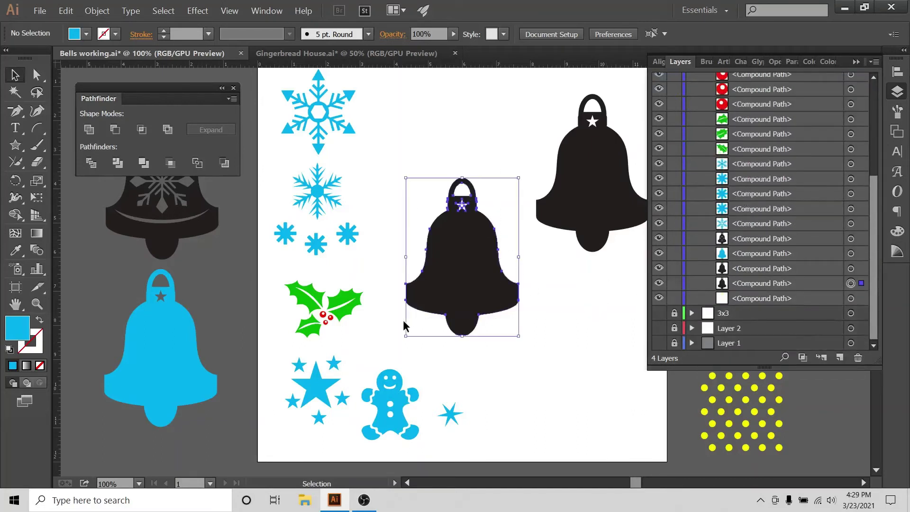
{"action": "left_click", "coordinate": [408, 137]}
Move the large arrow-tipped snowflake onto the body of the central black bell and scale it down slightly to fit.
{"action": "left_click", "coordinate": [353, 98]}
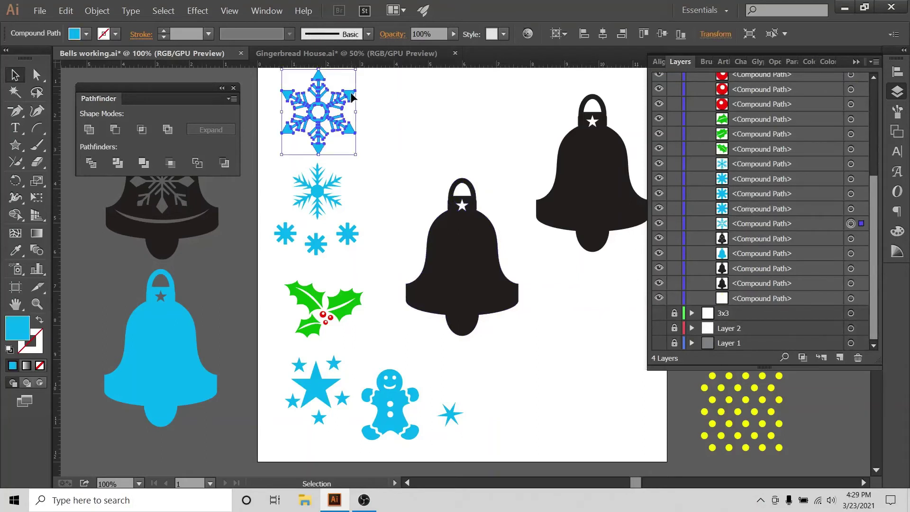
{"action": "left_click_drag", "start_coordinate": [353, 97], "coordinate": [496, 251]}
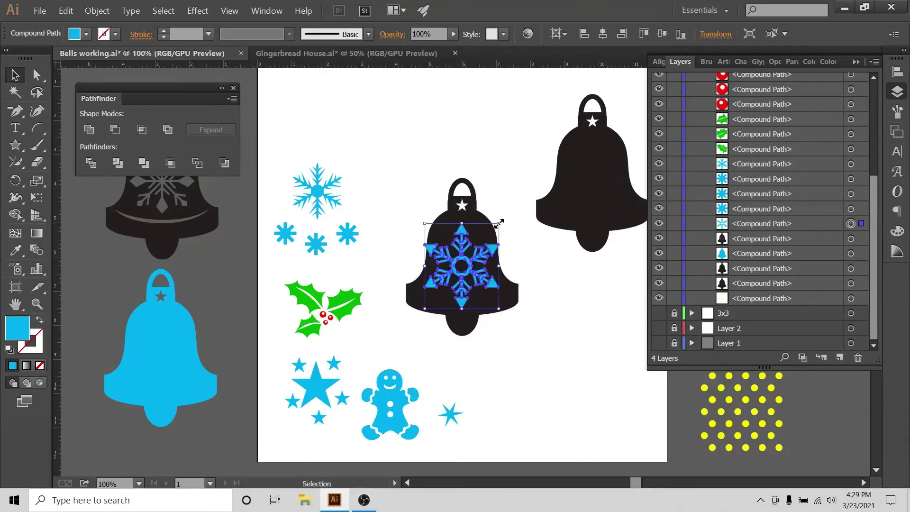
{"action": "left_click", "coordinate": [544, 245]}
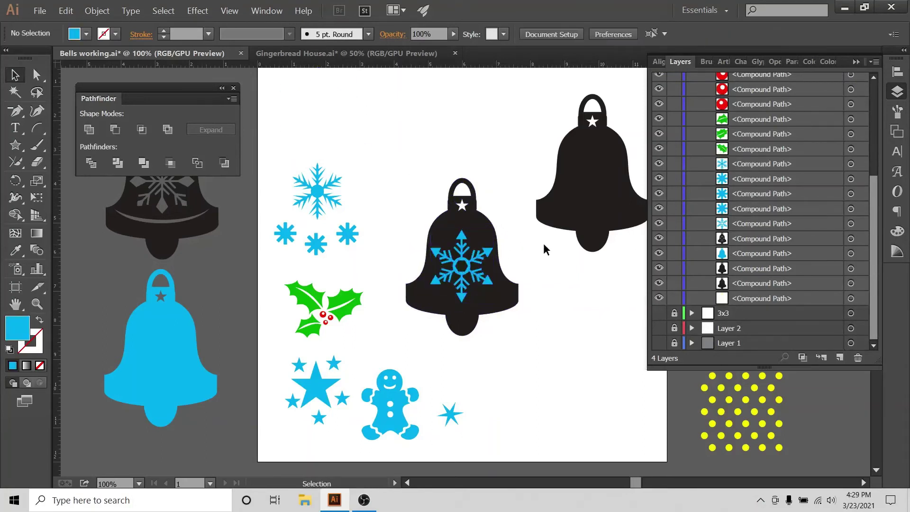
{"action": "key", "text": "ctrl+="}
{"action": "key", "text": "ctrl+="}
{"action": "key", "text": "ctrl+="}
{"action": "key", "text": "ctrl+minus"}
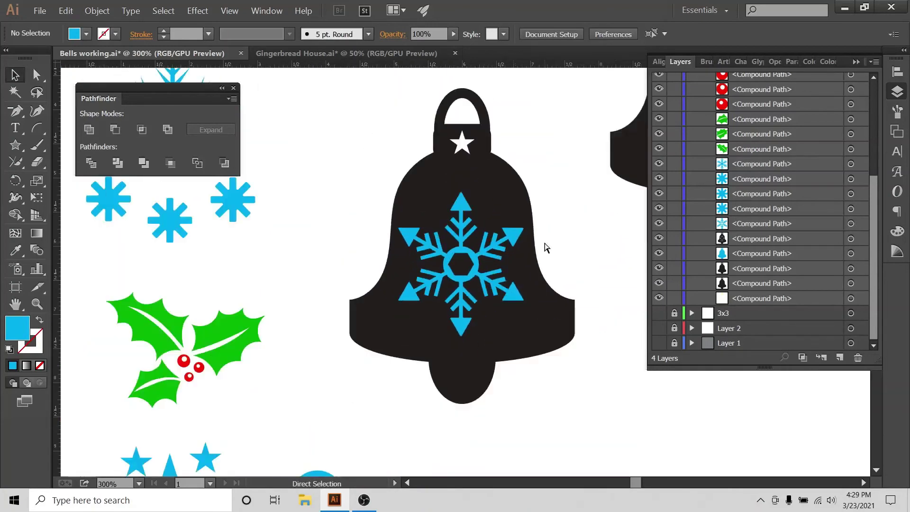
Align the snowflake and the central bell to the artboard's horizontal centre, and deselect everything.
{"action": "left_click", "coordinate": [855, 62]}
{"action": "left_click_drag", "start_coordinate": [567, 141], "coordinate": [398, 408]}
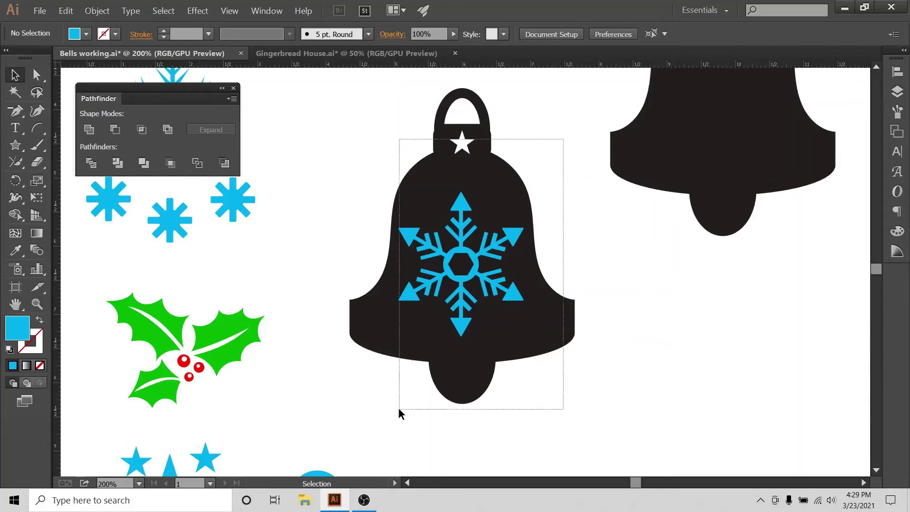
{"action": "left_click", "coordinate": [897, 71]}
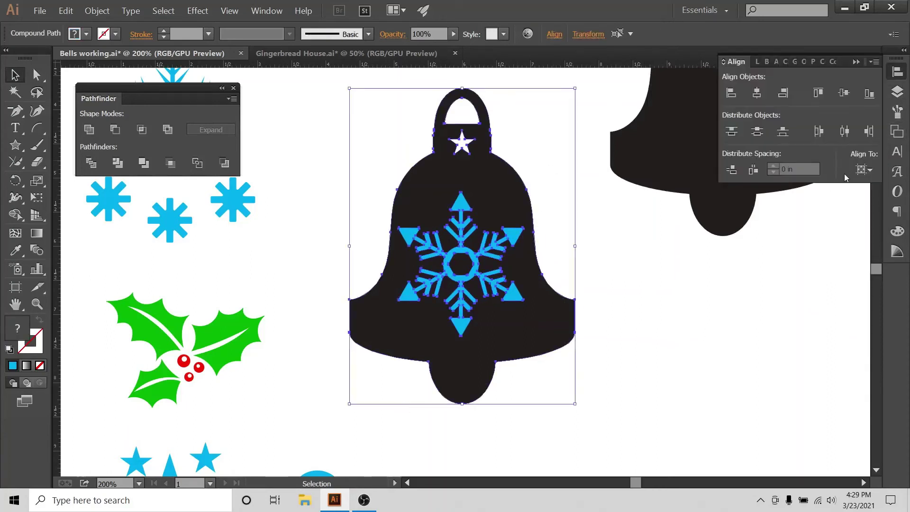
{"action": "left_click", "coordinate": [864, 169]}
{"action": "left_click", "coordinate": [758, 94]}
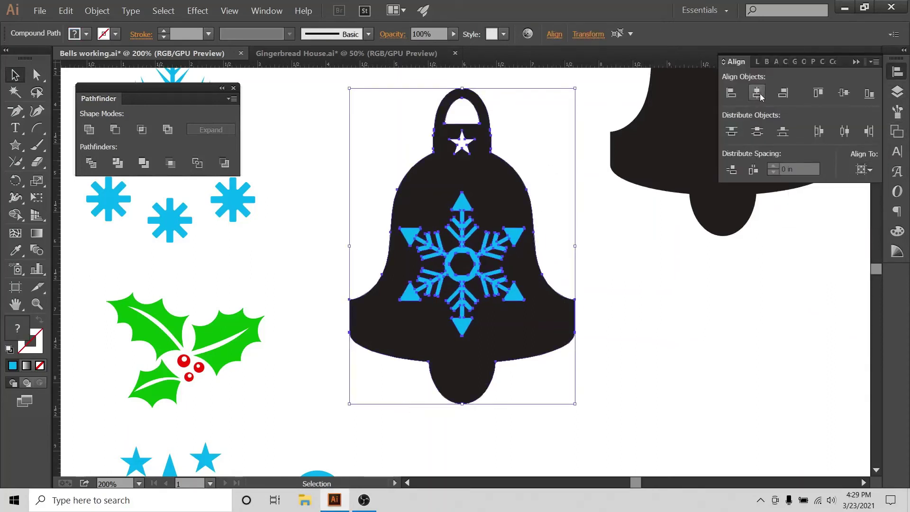
{"action": "left_click", "coordinate": [725, 225]}
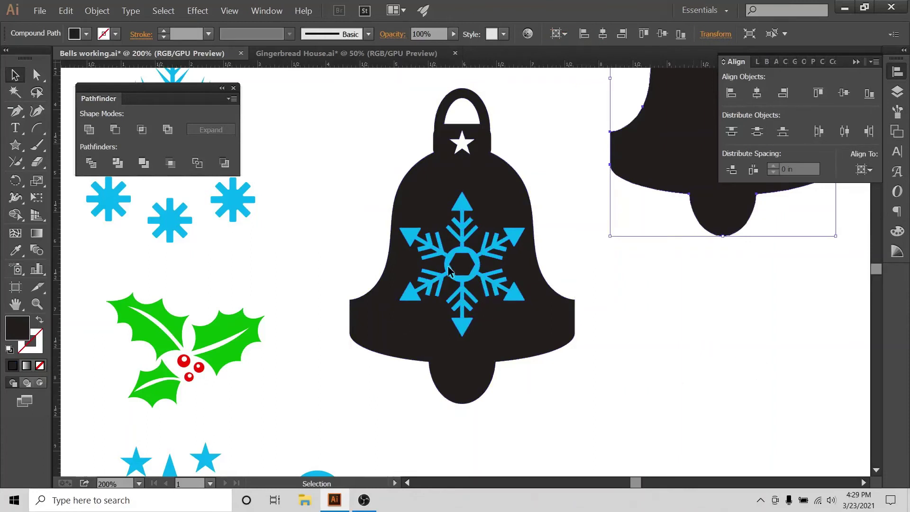
{"action": "key", "text": "ctrl+shift+a"}
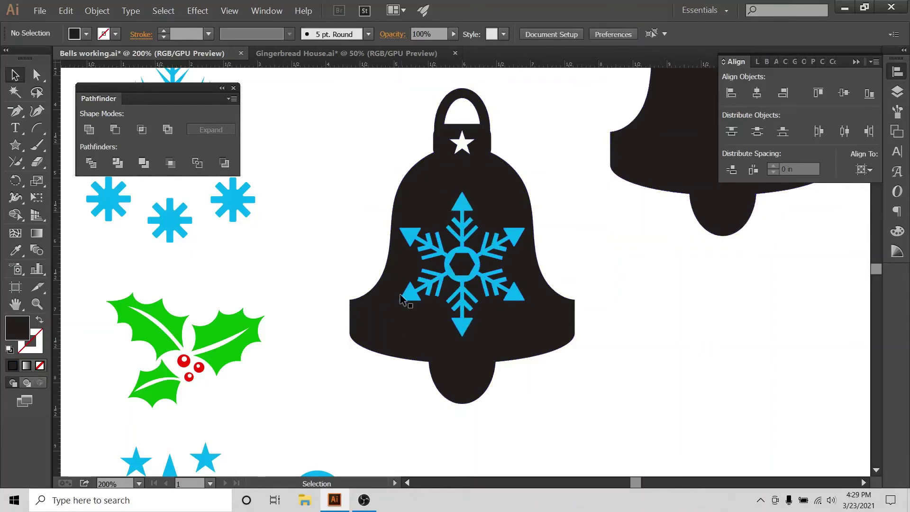
Duplicate the small six-pointed star, shrink the copy, and place one on each side of the snowflake's lowest tip.
{"action": "scroll", "coordinate": [275, 428], "scroll_direction": "down", "scroll_amount": 10}
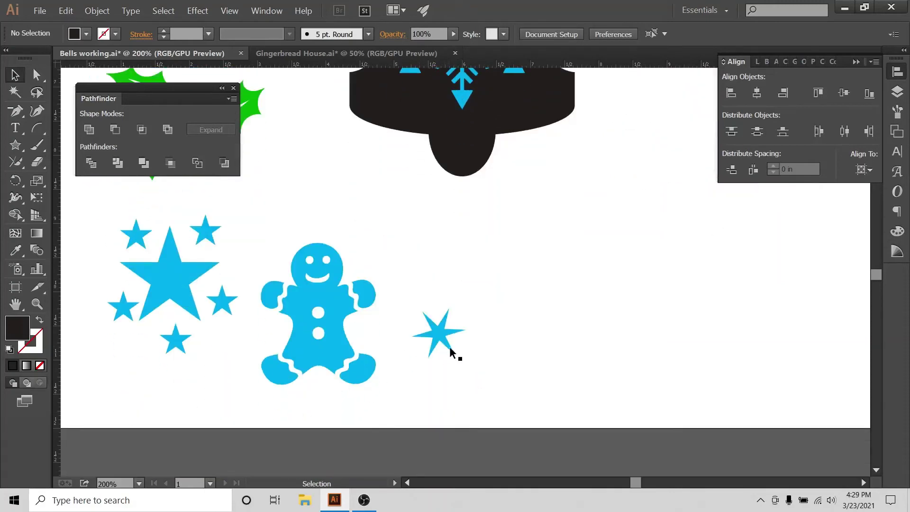
{"action": "left_click", "coordinate": [442, 341]}
{"action": "left_click_drag", "start_coordinate": [442, 341], "coordinate": [465, 277]}
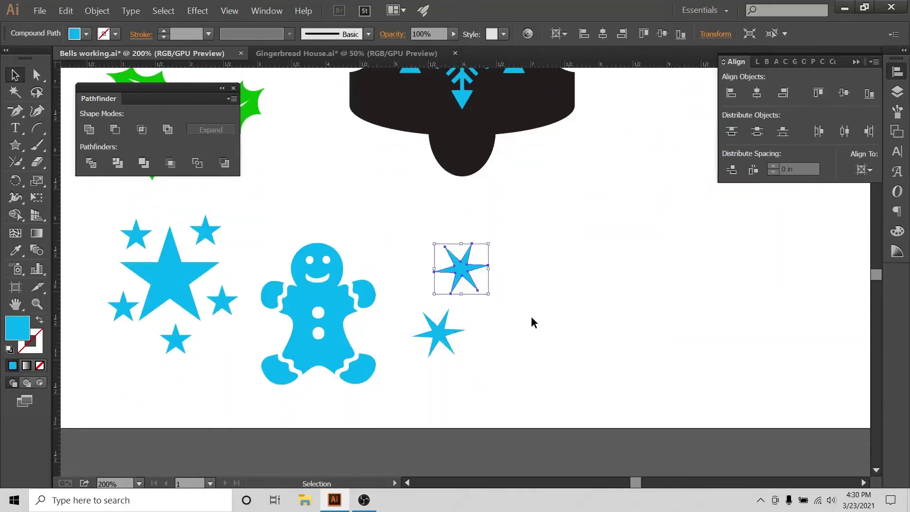
{"action": "scroll", "coordinate": [499, 409], "scroll_direction": "up", "scroll_amount": 5}
{"action": "left_click_drag", "start_coordinate": [462, 388], "coordinate": [629, 149]}
{"action": "scroll", "coordinate": [626, 332], "scroll_direction": "up", "scroll_amount": 4}
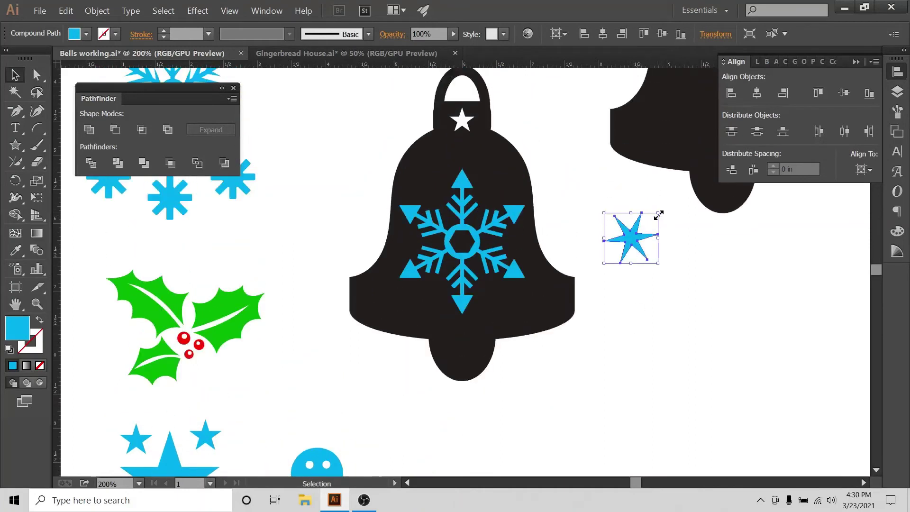
{"action": "left_click_drag", "start_coordinate": [659, 213], "coordinate": [410, 314]}
{"action": "left_click", "coordinate": [350, 327]}
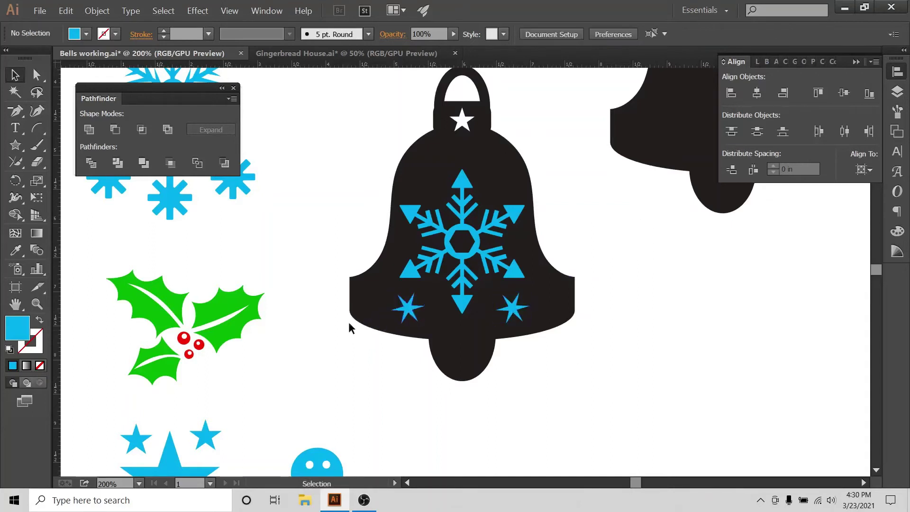
Select the two small stars on the bell and align their vertical centres relative to the selection.
{"action": "left_click", "coordinate": [407, 309]}
{"action": "left_click", "coordinate": [552, 305]}
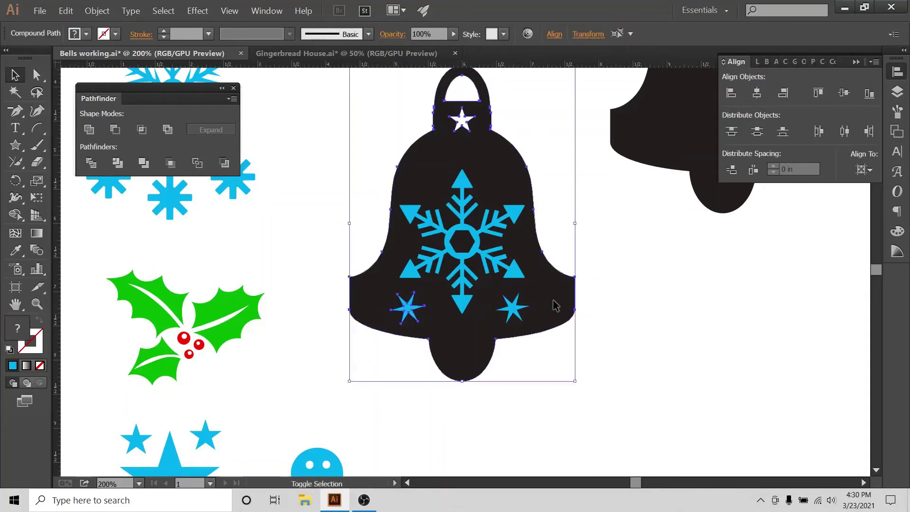
{"action": "left_click", "coordinate": [553, 305], "text": "shift"}
{"action": "left_click", "coordinate": [409, 308]}
{"action": "left_click", "coordinate": [514, 310], "text": "shift"}
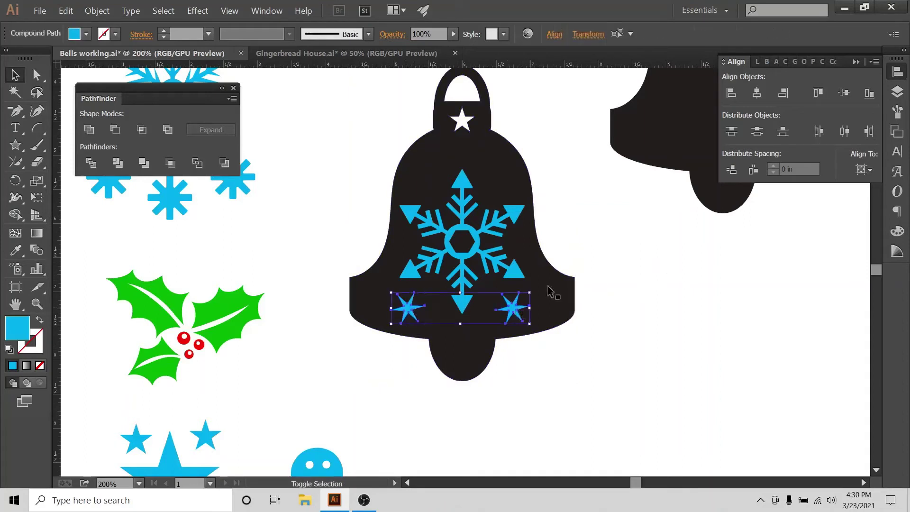
{"action": "left_click", "coordinate": [868, 169]}
{"action": "left_click", "coordinate": [851, 189]}
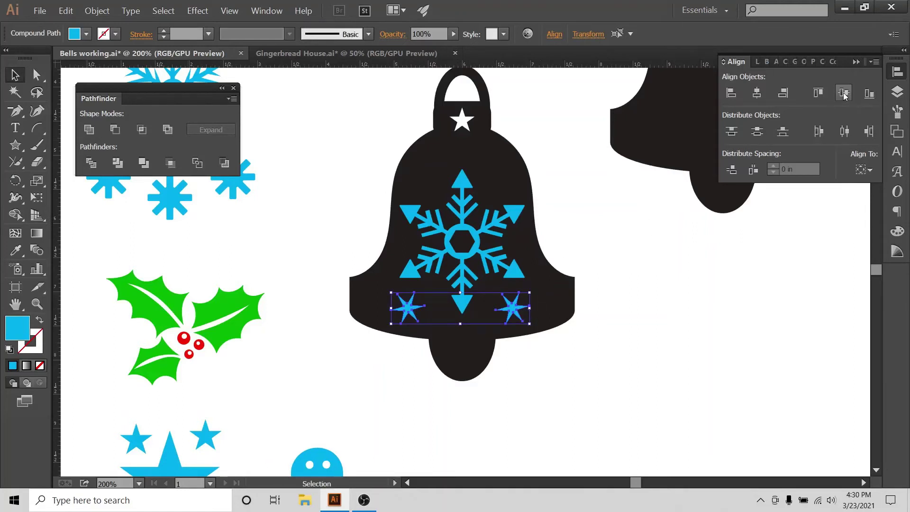
{"action": "right_click", "coordinate": [520, 313]}
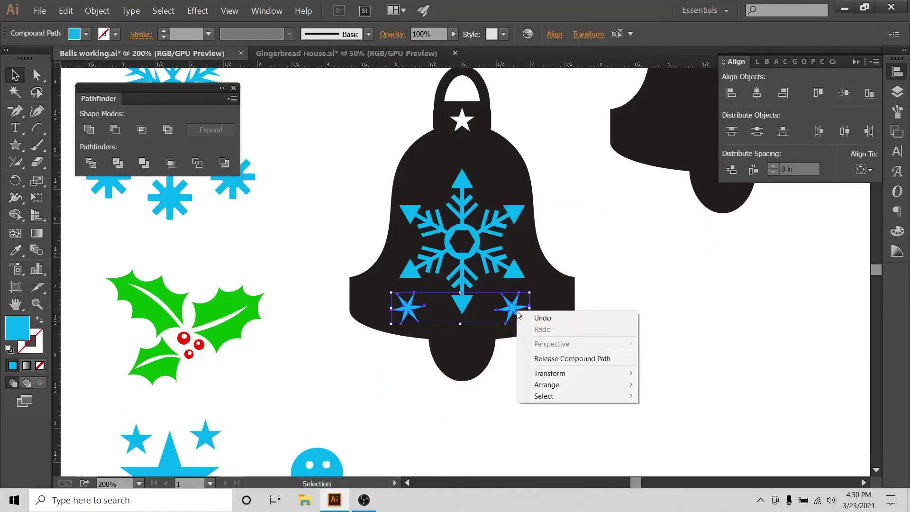
{"action": "left_click", "coordinate": [667, 327]}
{"action": "left_click", "coordinate": [667, 327]}
{"action": "left_click", "coordinate": [472, 312]}
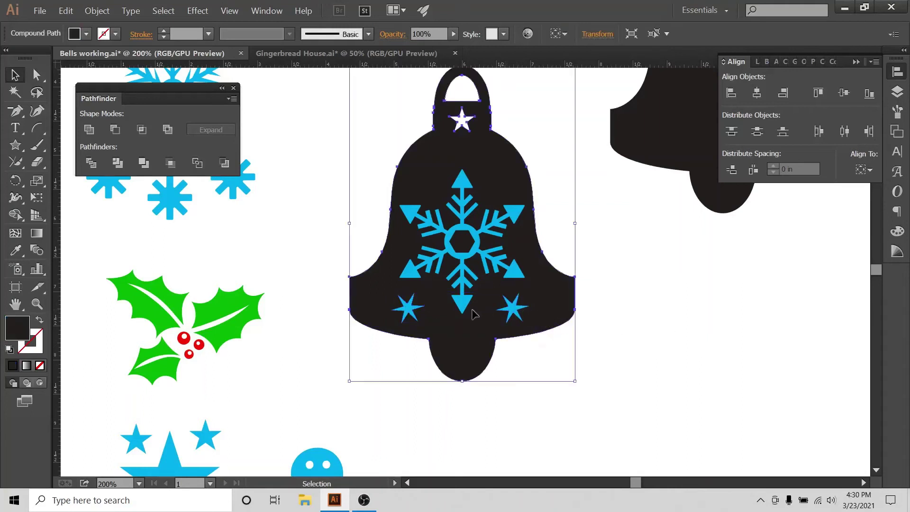
{"action": "left_click", "coordinate": [585, 317]}
Show Layer 2 with the centre guide lines and collapse the layer list.
{"action": "left_click", "coordinate": [898, 91]}
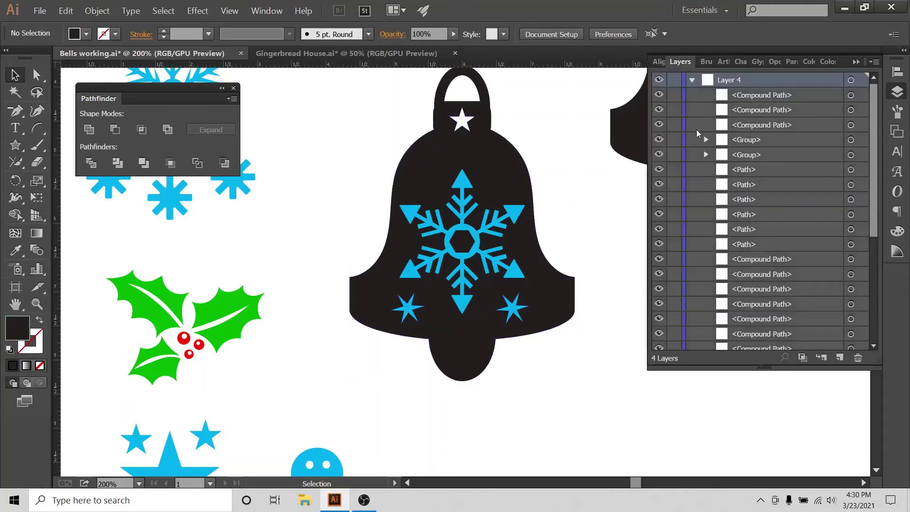
{"action": "scroll", "coordinate": [701, 305], "scroll_direction": "down", "scroll_amount": 5}
{"action": "left_click", "coordinate": [659, 329]}
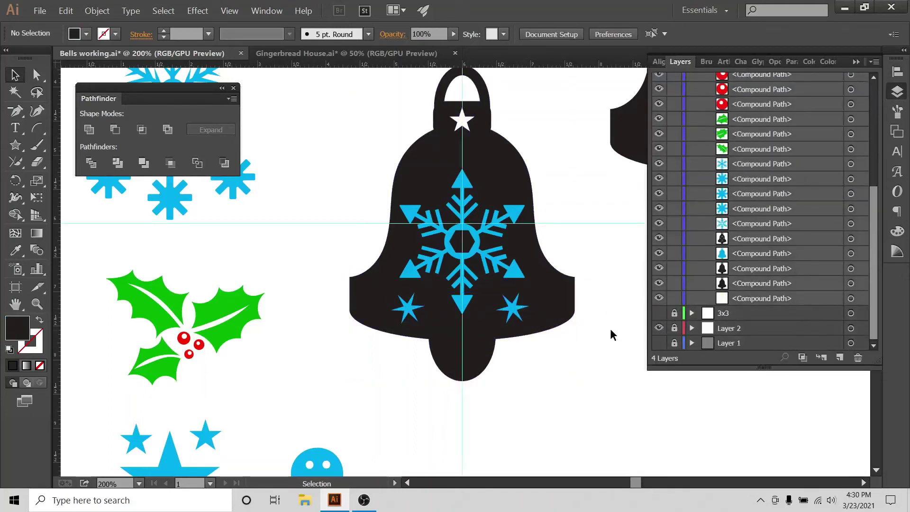
{"action": "left_click", "coordinate": [857, 61]}
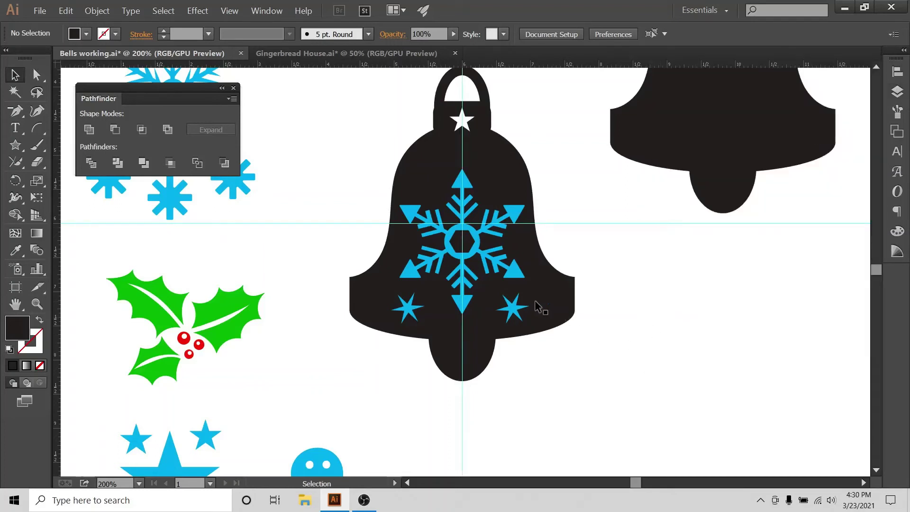
Shift both small stars together slightly to the right until they sit evenly about the vertical guide, and deselect them.
{"action": "left_click", "coordinate": [514, 311]}
{"action": "left_click", "coordinate": [413, 313], "text": "shift"}
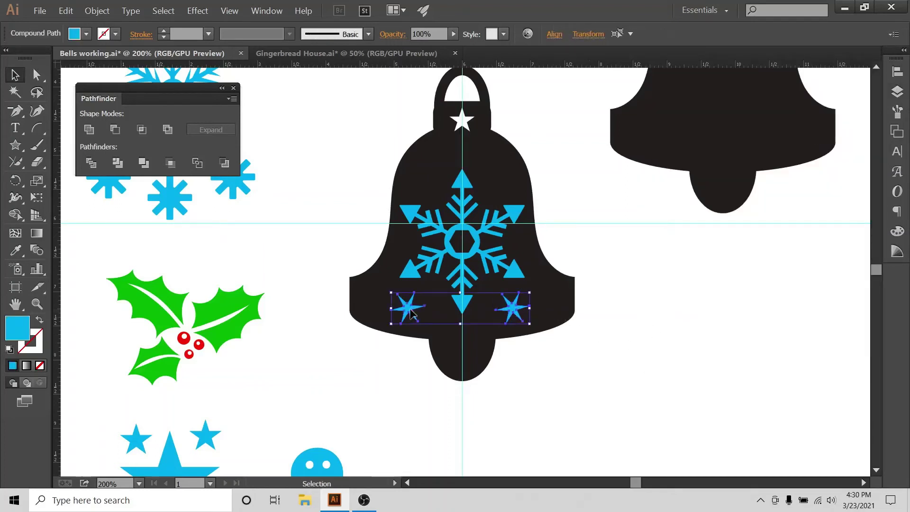
{"action": "left_click_drag", "start_coordinate": [411, 309], "coordinate": [412, 311]}
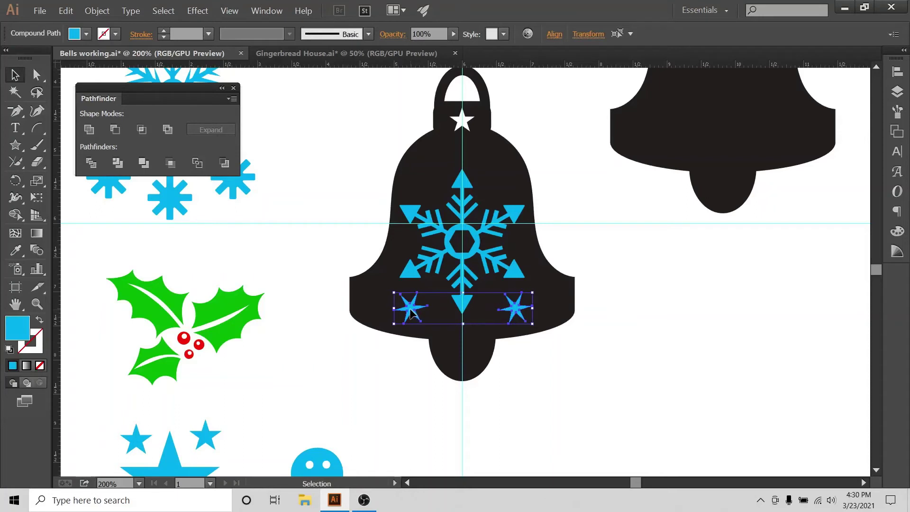
{"action": "left_click", "coordinate": [570, 224]}
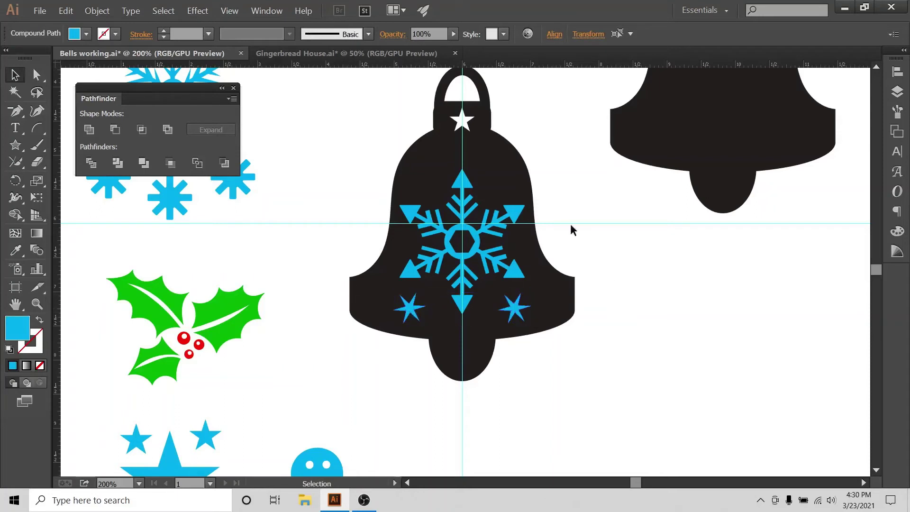
Move the large snowflake on the bell slightly upward along the vertical guide, and deselect it.
{"action": "left_click", "coordinate": [512, 214]}
{"action": "key", "text": "Up"}
{"action": "key", "text": "Up"}
{"action": "key", "text": "Up"}
{"action": "key", "text": "Up"}
{"action": "key", "text": "Up"}
{"action": "key", "text": "Up"}
{"action": "key", "text": "Up"}
{"action": "key", "text": "Up"}
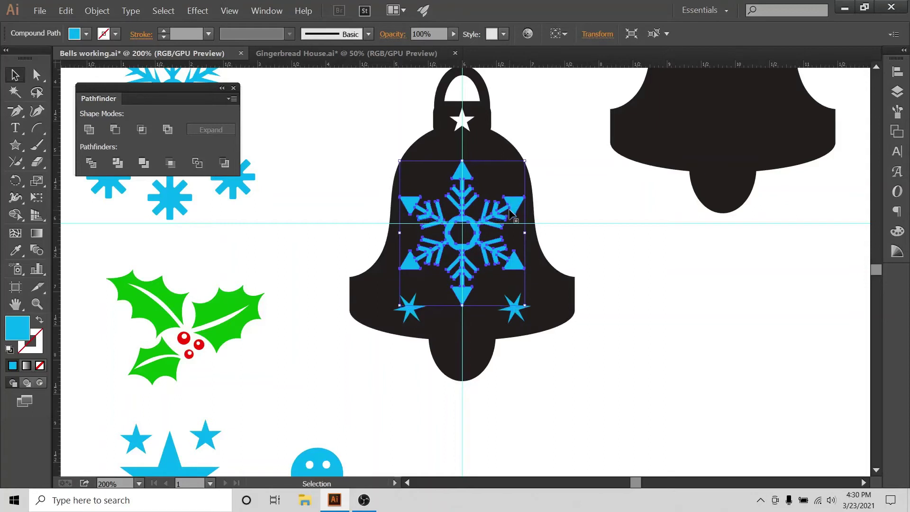
{"action": "left_click", "coordinate": [681, 296]}
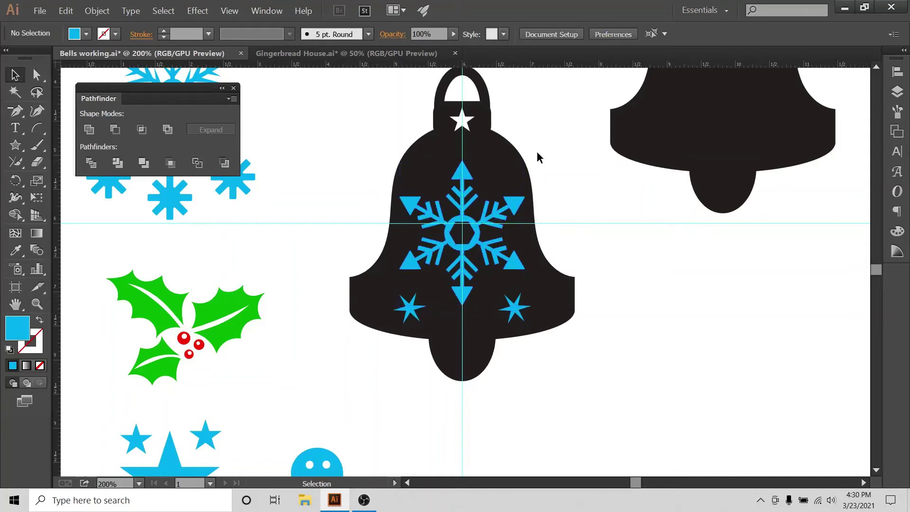
Cut the large snowflake and both small stars out of the bell with Minus Front, and deselect the result.
{"action": "left_click_drag", "start_coordinate": [544, 131], "coordinate": [385, 430]}
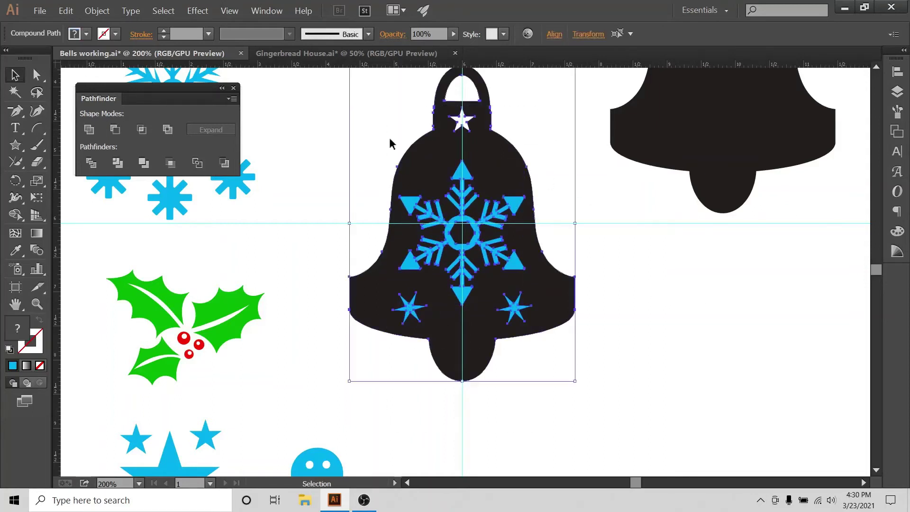
{"action": "scroll", "coordinate": [520, 219], "scroll_direction": "up", "scroll_amount": 1}
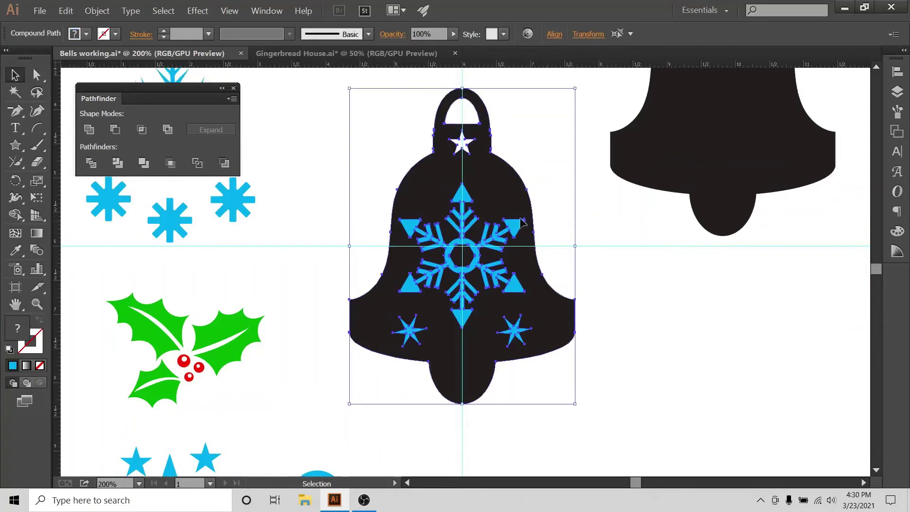
{"action": "left_click", "coordinate": [119, 130]}
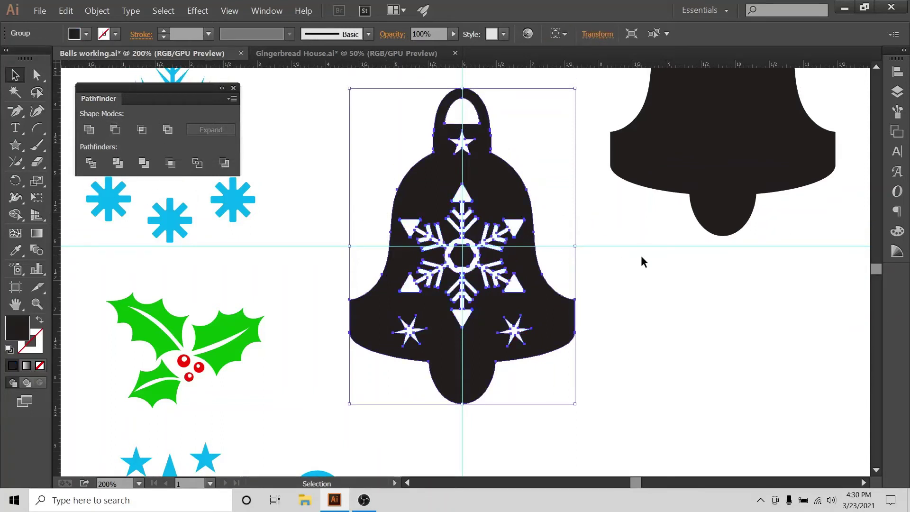
{"action": "left_click", "coordinate": [659, 285]}
Move the finished snowflake bell out of the artboard's centre to its upper-right edge.
{"action": "key", "text": "ctrl+minus"}
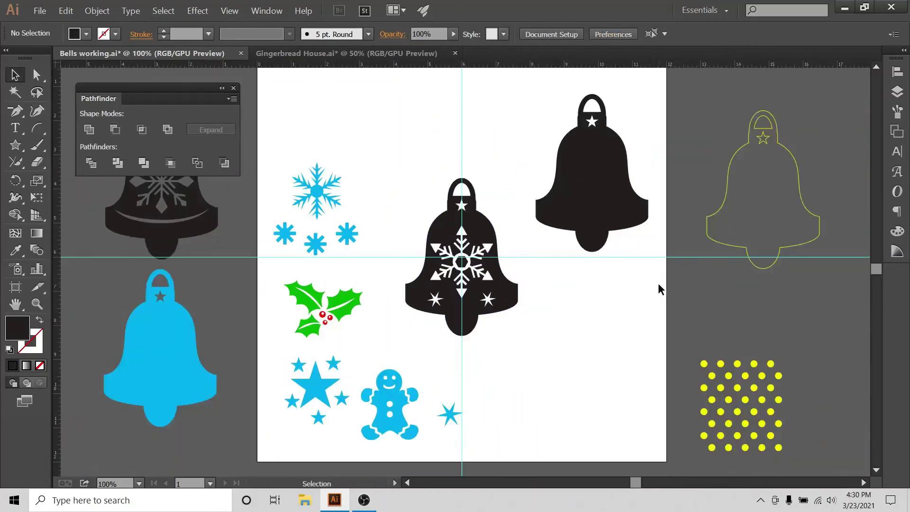
{"action": "scroll", "coordinate": [540, 297], "scroll_direction": "up", "scroll_amount": 2}
{"action": "left_click_drag", "start_coordinate": [484, 287], "coordinate": [706, 119]}
Duplicate the plain black bell with the star hole and place the copy near the artboard's centre.
{"action": "left_click", "coordinate": [601, 232]}
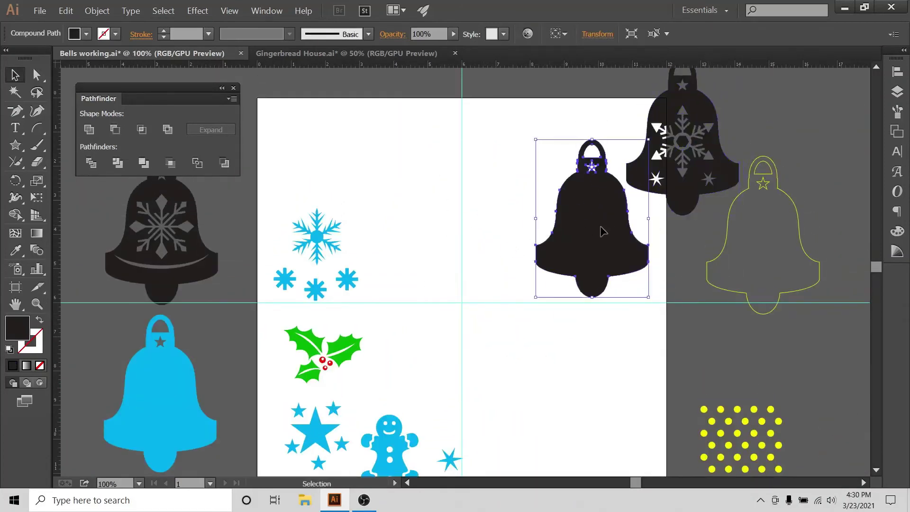
{"action": "key", "text": "alt"}
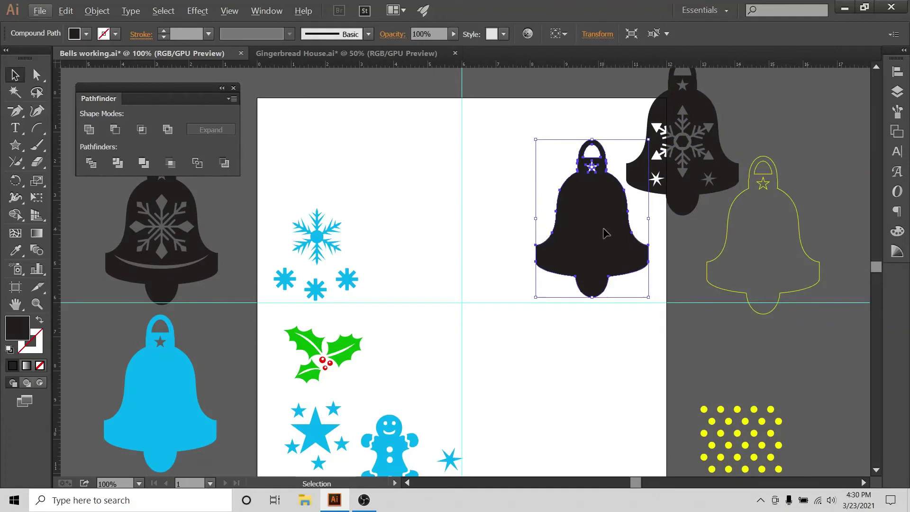
{"action": "key", "text": "alt"}
{"action": "left_click_drag", "start_coordinate": [608, 234], "coordinate": [465, 314]}
Align the copied bell to the artboard, centred horizontally and vertically, and deselect it.
{"action": "left_click", "coordinate": [897, 72]}
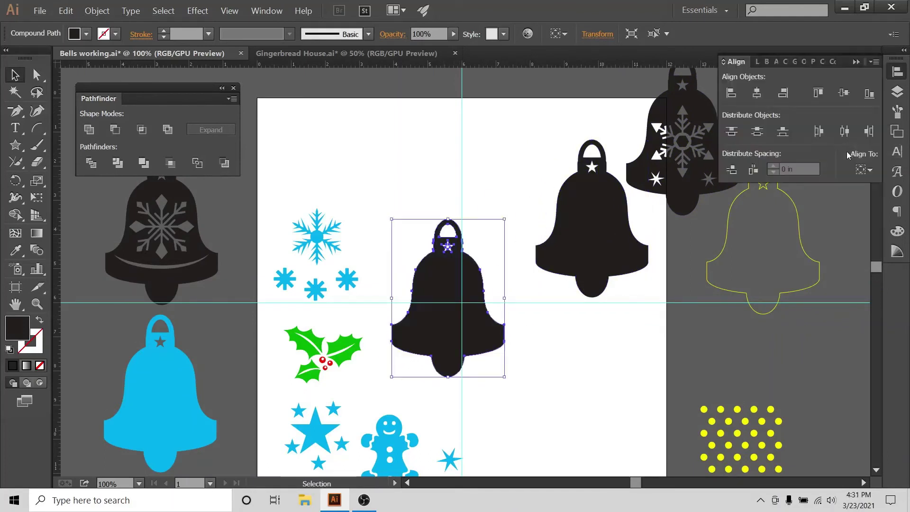
{"action": "left_click", "coordinate": [859, 169]}
{"action": "left_click", "coordinate": [843, 217]}
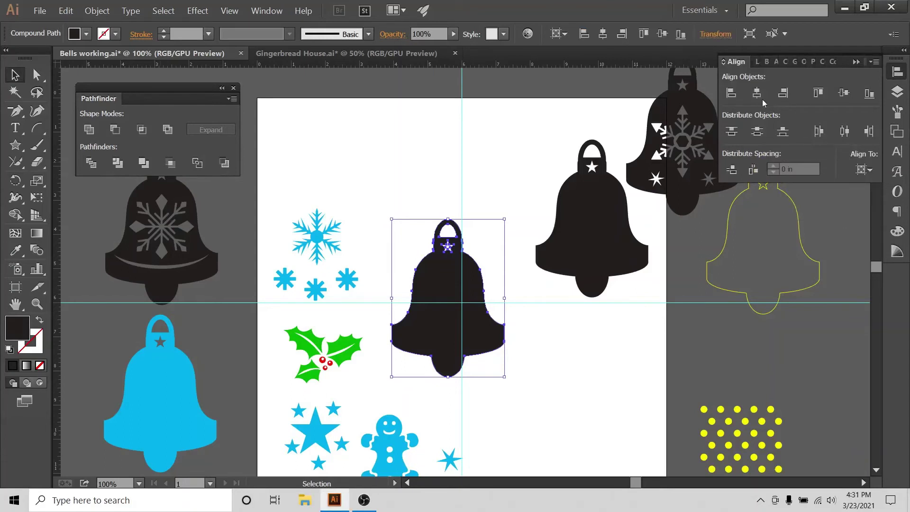
{"action": "left_click", "coordinate": [758, 93]}
{"action": "left_click", "coordinate": [844, 92]}
{"action": "left_click", "coordinate": [312, 265]}
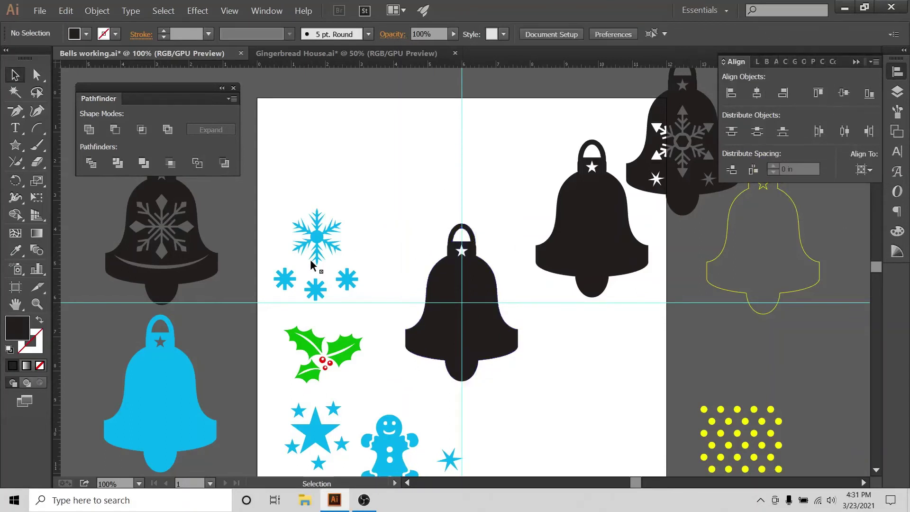
Move the blue snowflake with the solid round centre onto the middle of the bell.
{"action": "left_click", "coordinate": [316, 250]}
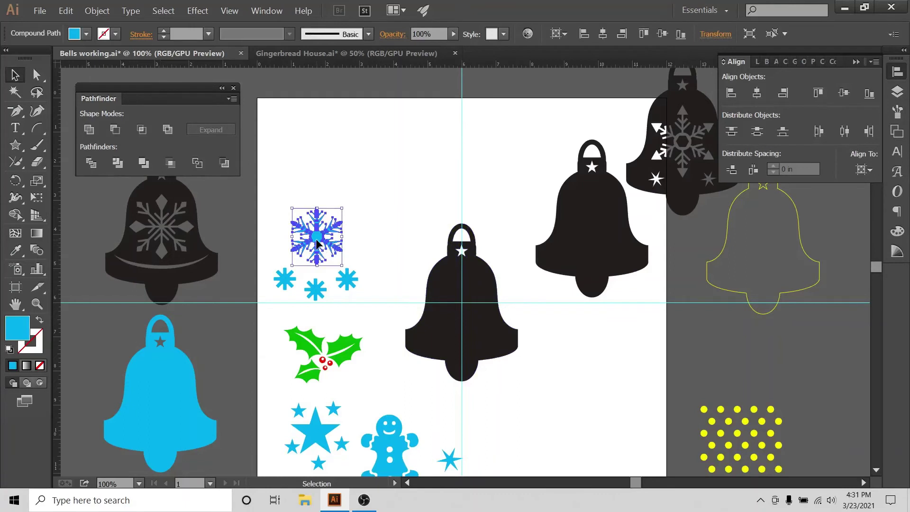
{"action": "left_click_drag", "start_coordinate": [316, 244], "coordinate": [460, 312]}
{"action": "left_click", "coordinate": [573, 329]}
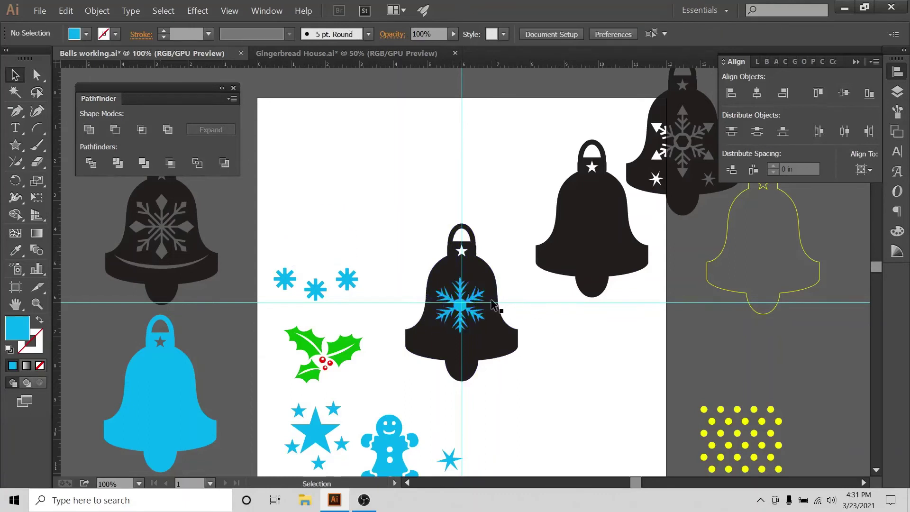
Enlarge the snowflake on the bell so it spans nearly the width of the bell's upper body.
{"action": "key", "text": "ctrl+plus"}
{"action": "key", "text": "ctrl+plus"}
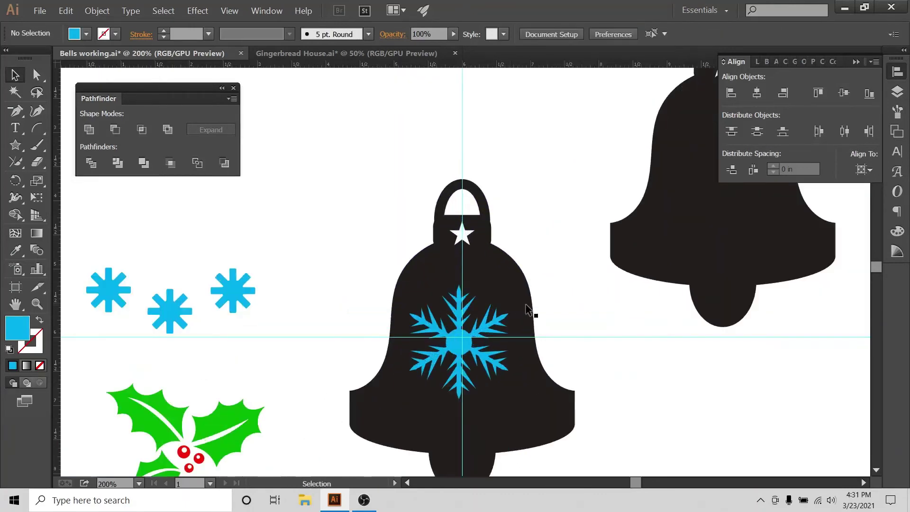
{"action": "scroll", "coordinate": [517, 309], "scroll_direction": "down", "scroll_amount": 3}
{"action": "left_click", "coordinate": [482, 216]}
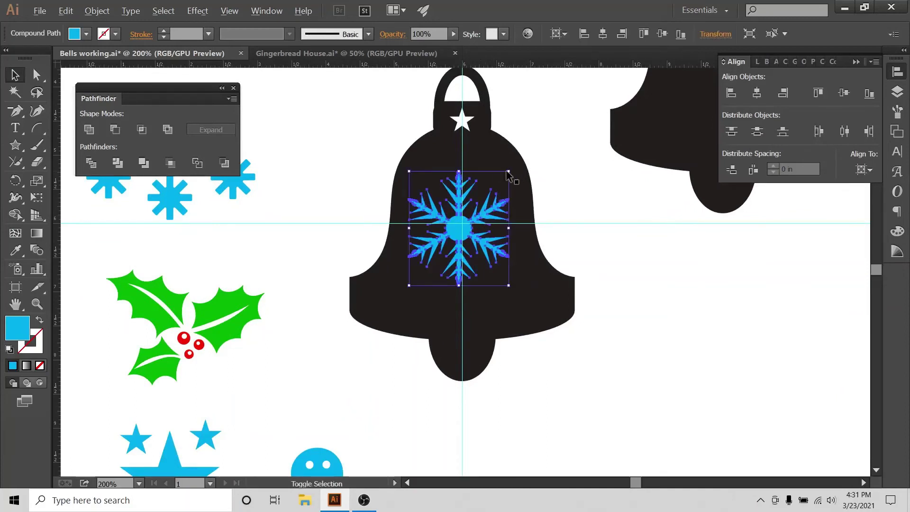
{"action": "left_click_drag", "start_coordinate": [509, 173], "coordinate": [520, 159]}
{"action": "left_click", "coordinate": [550, 161]}
{"action": "scroll", "coordinate": [473, 243], "scroll_direction": "down", "scroll_amount": 1}
Select the bell together with its snowflake and align their horizontal centres to the artboard.
{"action": "left_click_drag", "start_coordinate": [503, 384], "coordinate": [664, 223]}
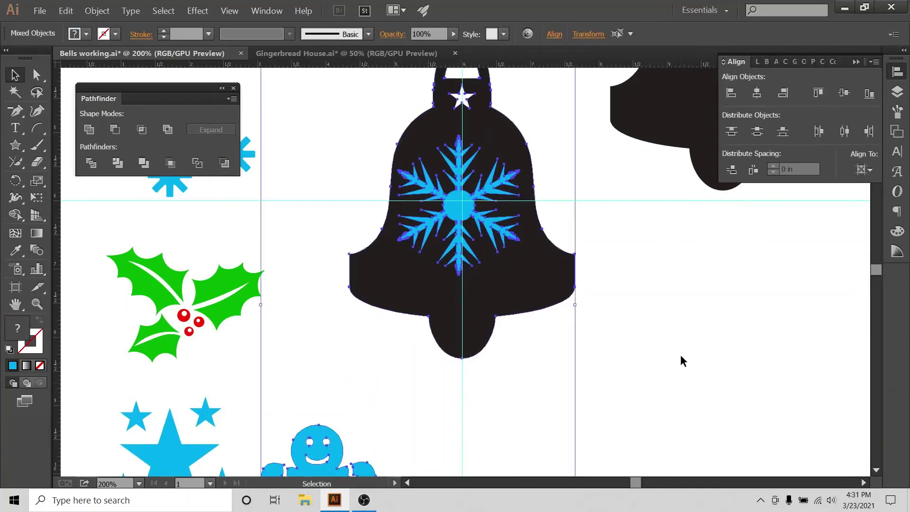
{"action": "scroll", "coordinate": [681, 361], "scroll_direction": "up", "scroll_amount": 3}
{"action": "left_click_drag", "start_coordinate": [533, 142], "coordinate": [382, 417]}
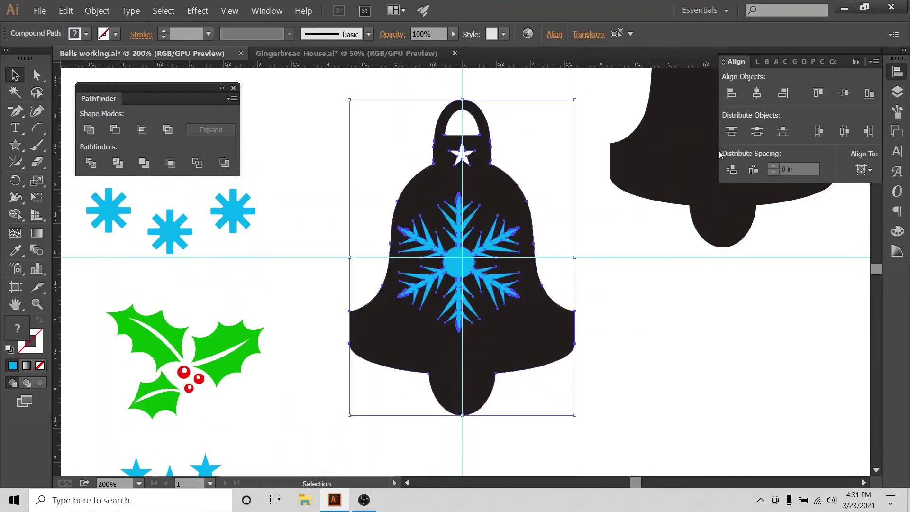
{"action": "left_click", "coordinate": [757, 94]}
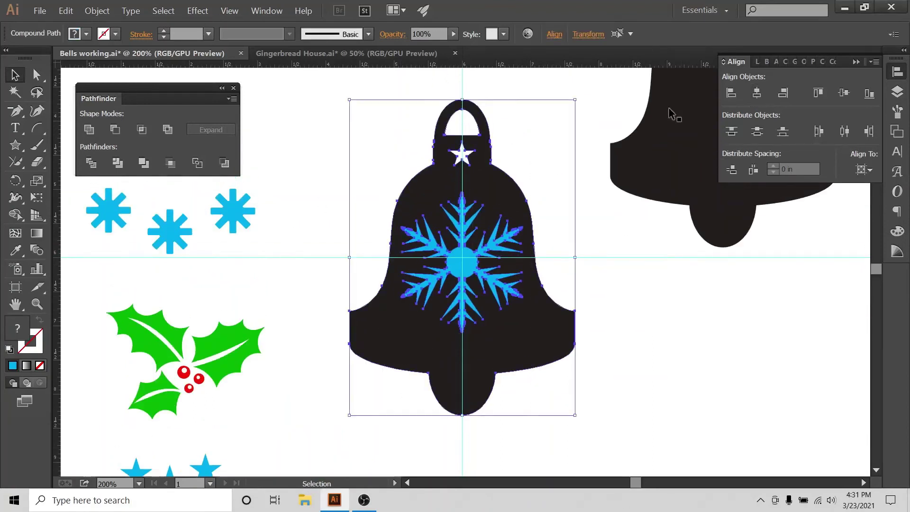
{"action": "left_click", "coordinate": [551, 113]}
{"action": "key", "text": "ctrl+z"}
{"action": "left_click", "coordinate": [759, 94]}
{"action": "left_click", "coordinate": [751, 367]}
Place one small eight-armed snowflake below the large one on the bell, and shift the large snowflake slightly upward.
{"action": "left_click_drag", "start_coordinate": [169, 237], "coordinate": [463, 368]}
{"action": "left_click", "coordinate": [468, 262]}
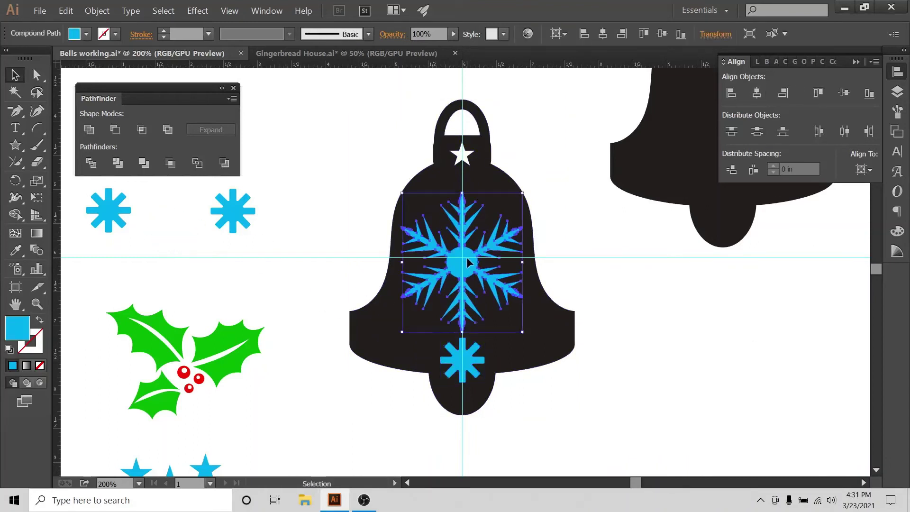
{"action": "key", "text": "shift+Up"}
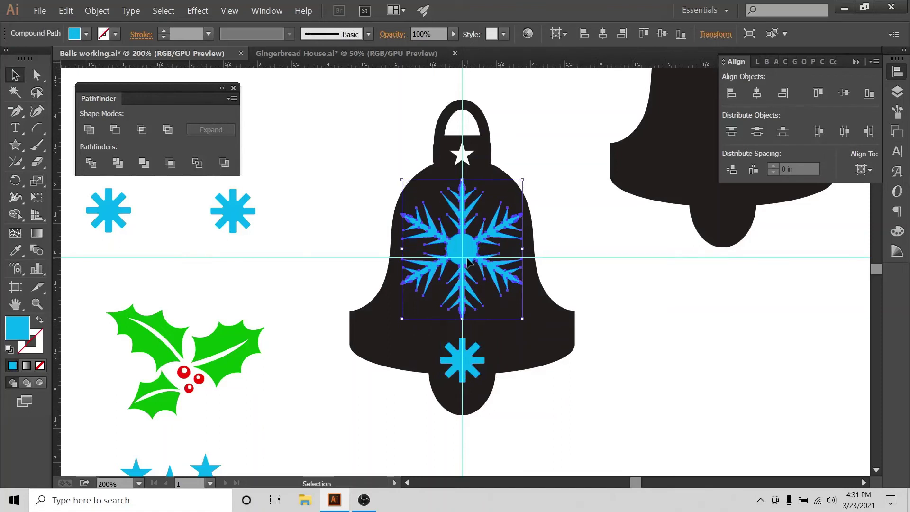
{"action": "key", "text": "Down"}
{"action": "left_click", "coordinate": [564, 346]}
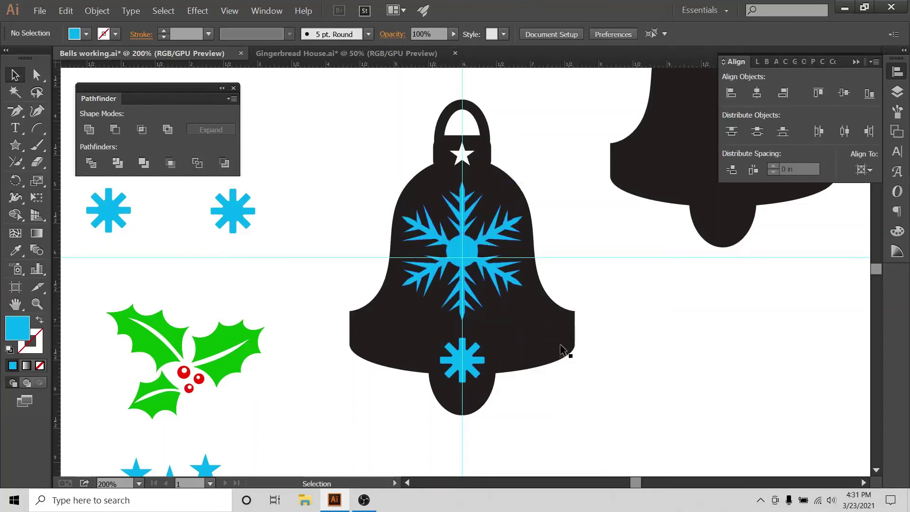
Shrink the small snowflake to fit the bell's lower rim and centre it on the vertical guide.
{"action": "left_click", "coordinate": [467, 367], "text": "shift"}
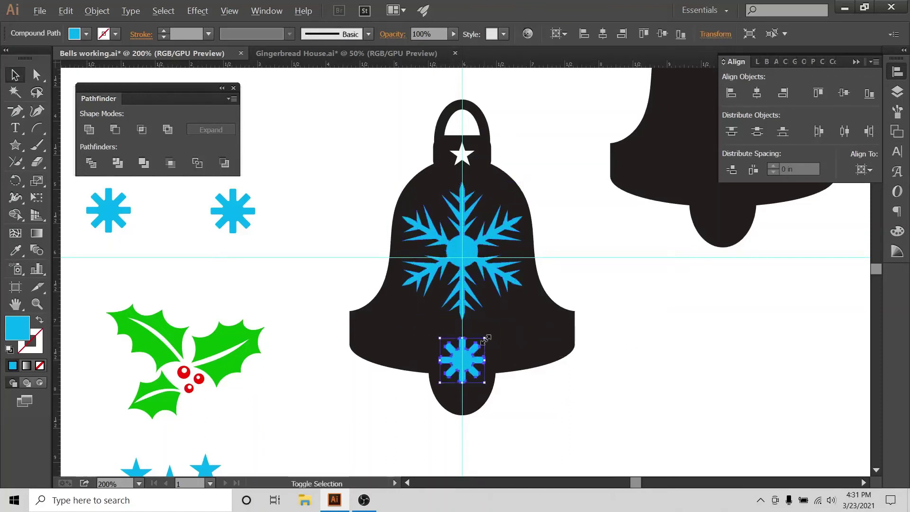
{"action": "left_click_drag", "start_coordinate": [486, 339], "coordinate": [461, 348]}
{"action": "left_click", "coordinate": [620, 362]}
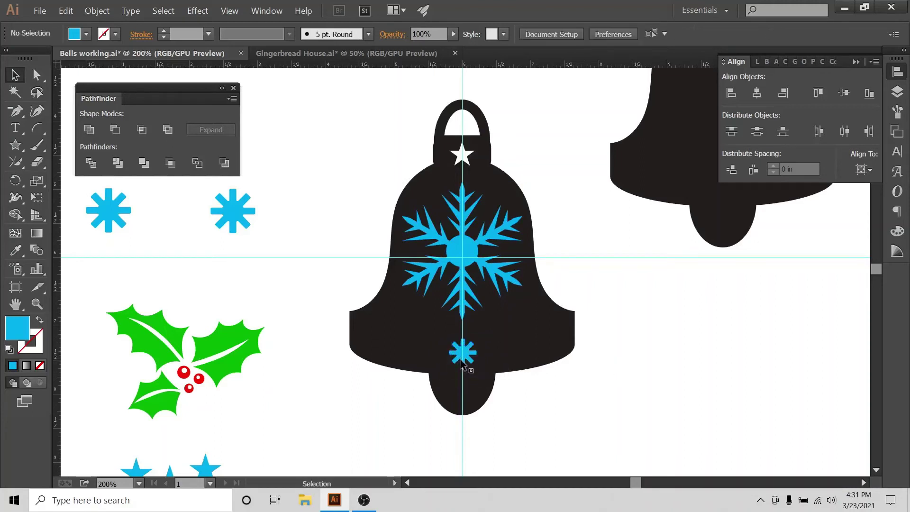
{"action": "left_click", "coordinate": [464, 356]}
{"action": "left_click_drag", "start_coordinate": [540, 92], "coordinate": [400, 437]}
{"action": "left_click", "coordinate": [695, 340]}
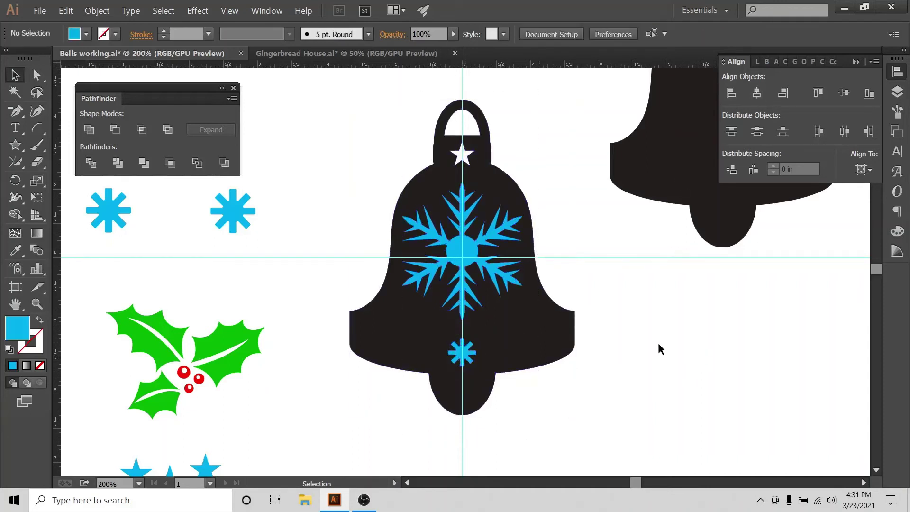
Add two copies of the small snowflake to the right of the original, rising along the bell's lower rim.
{"action": "left_click", "coordinate": [472, 356]}
{"action": "left_click_drag", "start_coordinate": [472, 358], "coordinate": [545, 338]}
{"action": "left_click", "coordinate": [604, 341]}
{"action": "left_click", "coordinate": [512, 344]}
{"action": "left_click", "coordinate": [522, 338]}
{"action": "left_click", "coordinate": [579, 350]}
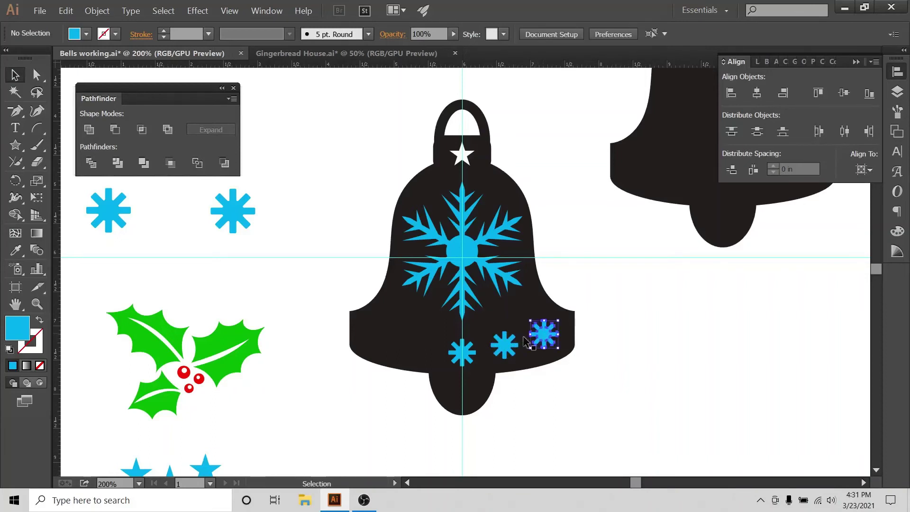
Create a mirrored copy of the two right-hand small snowflakes by reflecting them across the vertical axis.
{"action": "left_click", "coordinate": [545, 338]}
{"action": "left_click", "coordinate": [504, 344], "text": "shift"}
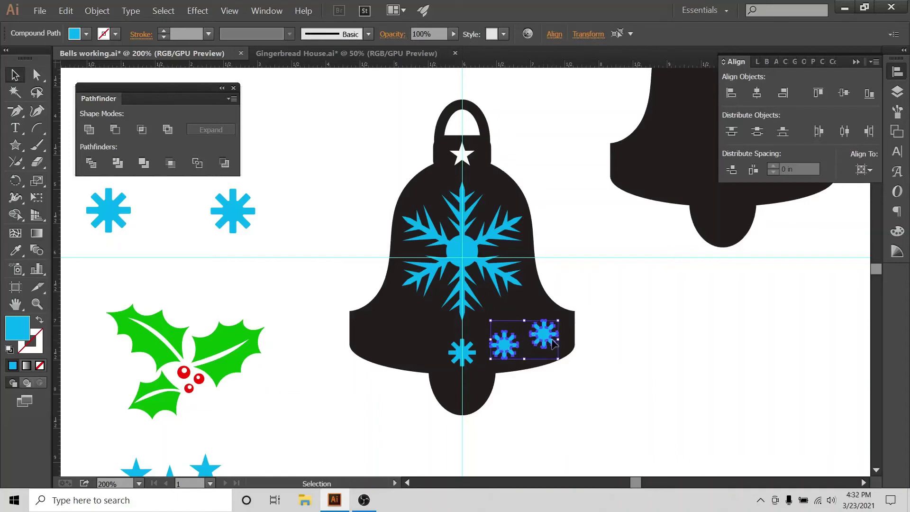
{"action": "right_click", "coordinate": [549, 339]}
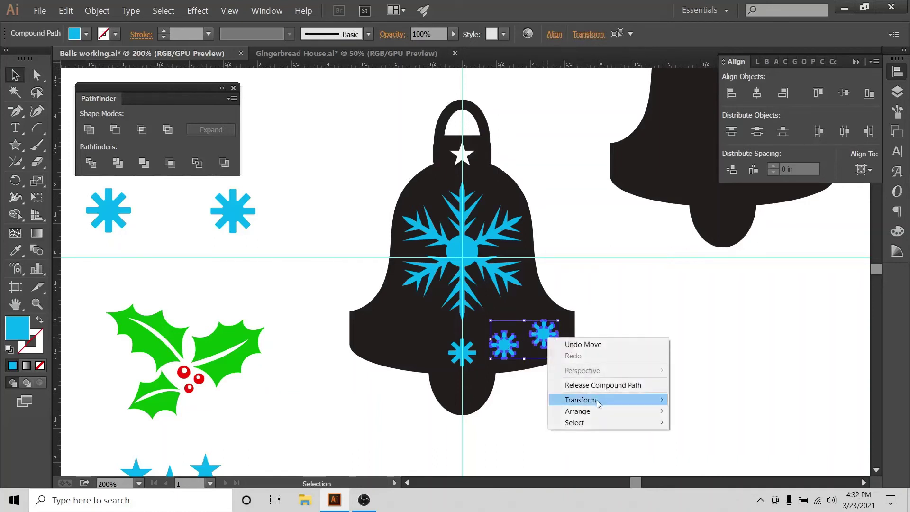
{"action": "mouse_move", "coordinate": [596, 400]}
{"action": "left_click", "coordinate": [697, 437]}
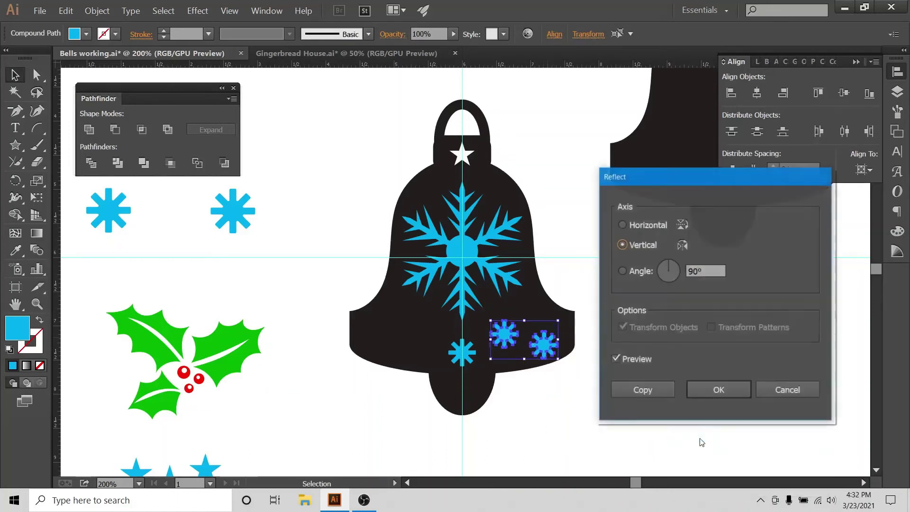
{"action": "left_click", "coordinate": [642, 388]}
Shift the mirrored pair of small snowflakes horizontally to the bell's left side, opposite the right pair, and deselect.
{"action": "key", "text": "Left"}
{"action": "key", "text": "Left"}
{"action": "key", "text": "Left"}
{"action": "key", "text": "Left"}
{"action": "key", "text": "Left"}
{"action": "key", "text": "Left"}
{"action": "key", "text": "Left"}
{"action": "key", "text": "Left"}
{"action": "key", "text": "Left"}
{"action": "key", "text": "Left"}
{"action": "key", "text": "Left"}
{"action": "key", "text": "Left"}
{"action": "key", "text": "Left"}
{"action": "key", "text": "Left"}
{"action": "key", "text": "Left"}
{"action": "key", "text": "Left"}
{"action": "key", "text": "Left"}
{"action": "key", "text": "Left"}
{"action": "key", "text": "Left"}
{"action": "key", "text": "Left"}
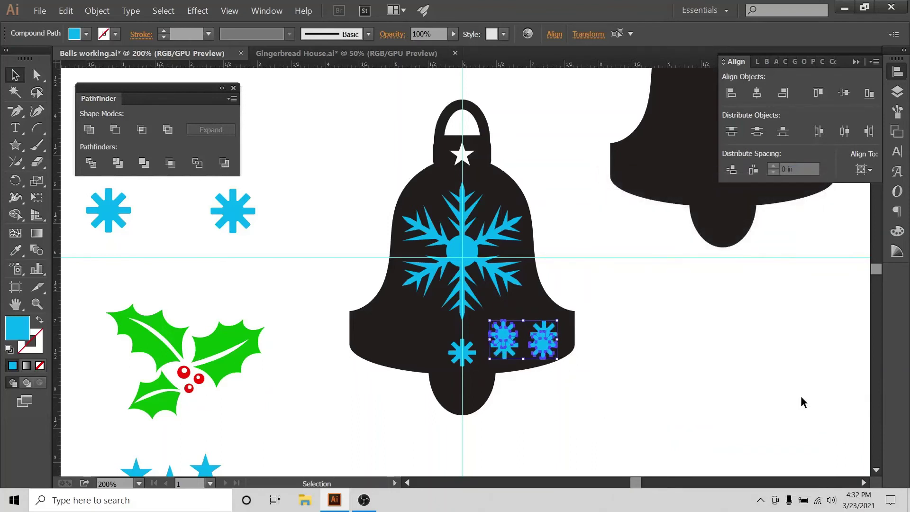
{"action": "key", "text": "Left"}
{"action": "key", "text": "Left"}
{"action": "key", "text": "Left"}
{"action": "key", "text": "Left"}
{"action": "key", "text": "Left"}
{"action": "key", "text": "Left"}
{"action": "key", "text": "Left"}
{"action": "key", "text": "Left"}
{"action": "key", "text": "Left"}
{"action": "key", "text": "Left"}
{"action": "key", "text": "Left"}
{"action": "key", "text": "Left"}
{"action": "key", "text": "Left"}
{"action": "key", "text": "Left"}
{"action": "key", "text": "Left"}
{"action": "key", "text": "Left"}
{"action": "key", "text": "Left"}
{"action": "key", "text": "Left"}
{"action": "key", "text": "Left"}
{"action": "key", "text": "Left"}
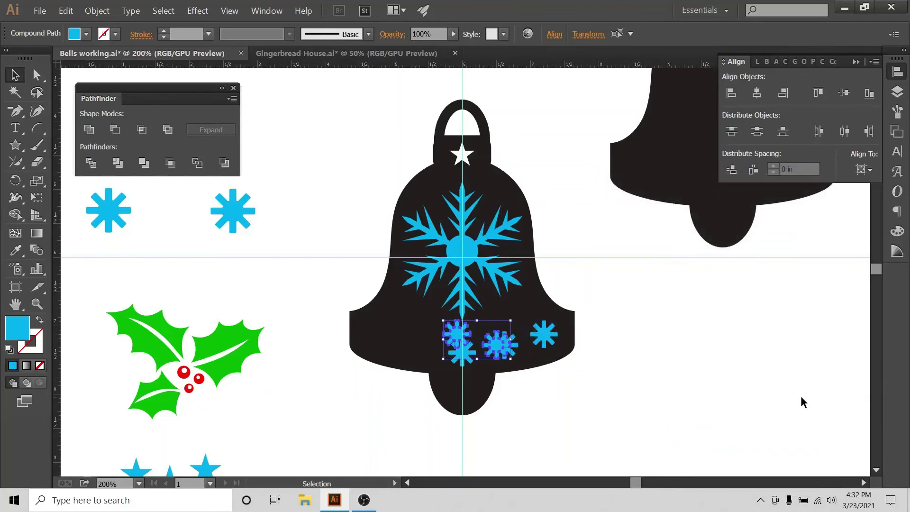
{"action": "key", "text": "Left"}
{"action": "key", "text": "Left"}
{"action": "key", "text": "Left"}
{"action": "key", "text": "Left"}
{"action": "key", "text": "Left"}
{"action": "key", "text": "Left"}
{"action": "key", "text": "Left"}
{"action": "key", "text": "Left"}
{"action": "key", "text": "Left"}
{"action": "key", "text": "Left"}
{"action": "key", "text": "Left"}
{"action": "key", "text": "Left"}
{"action": "key", "text": "Left"}
{"action": "key", "text": "Left"}
{"action": "key", "text": "Left"}
{"action": "key", "text": "Left"}
{"action": "key", "text": "Left"}
{"action": "key", "text": "Left"}
{"action": "key", "text": "Left"}
{"action": "key", "text": "Left"}
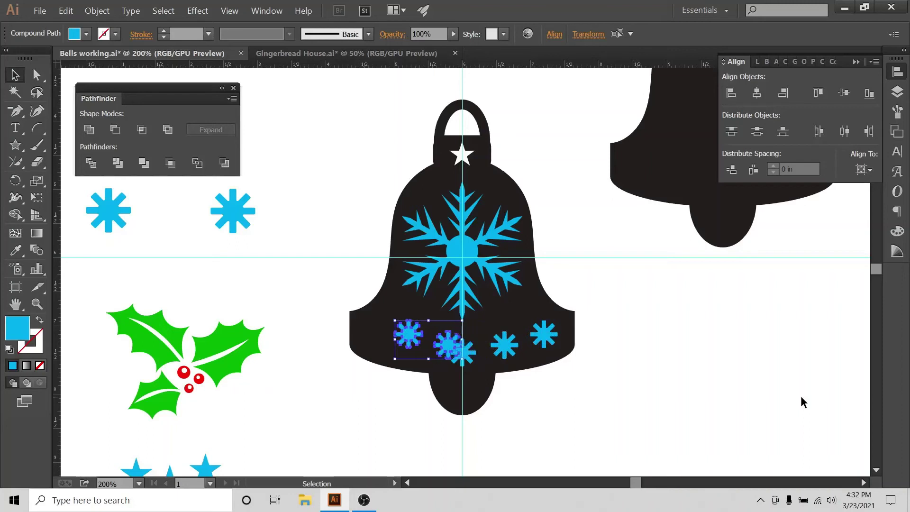
{"action": "key", "text": "Left"}
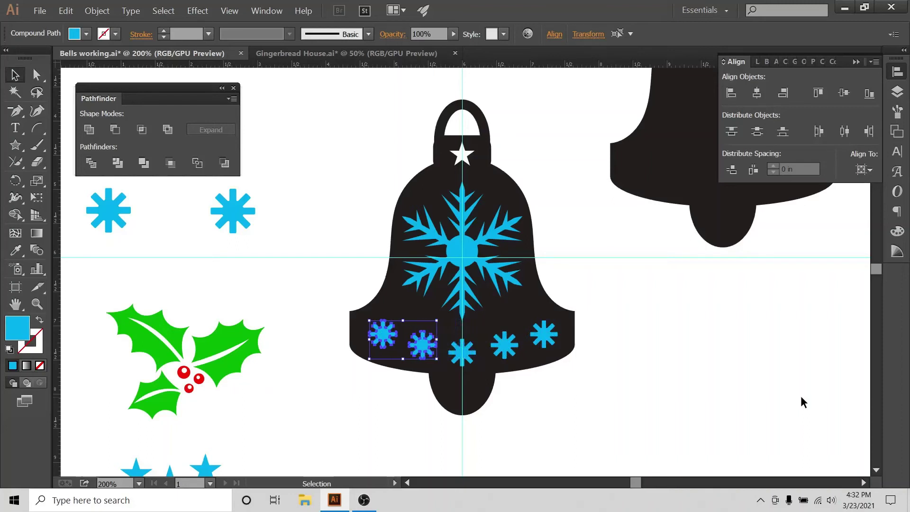
{"action": "left_click", "coordinate": [505, 345], "text": "shift"}
{"action": "left_click", "coordinate": [636, 346]}
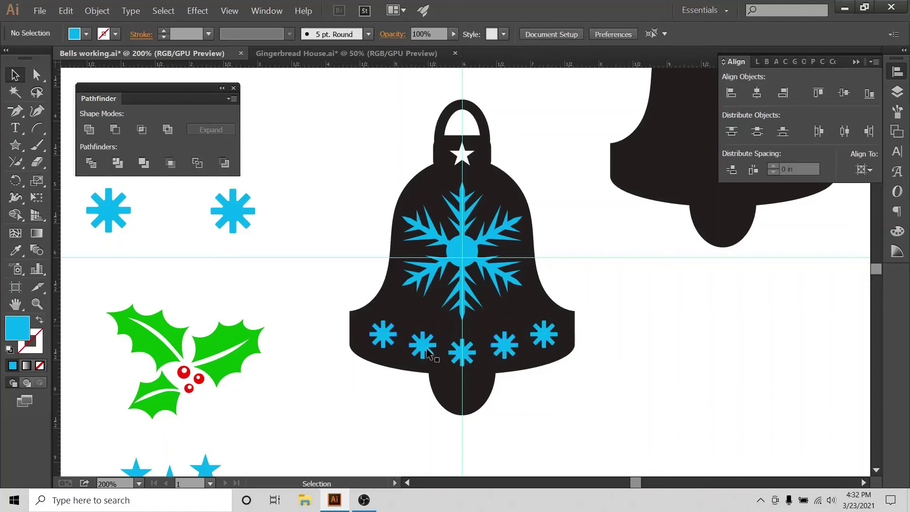
Group the two small snowflakes on the bell's left side and deselect them.
{"action": "left_click", "coordinate": [386, 333]}
{"action": "left_click", "coordinate": [423, 345], "text": "shift"}
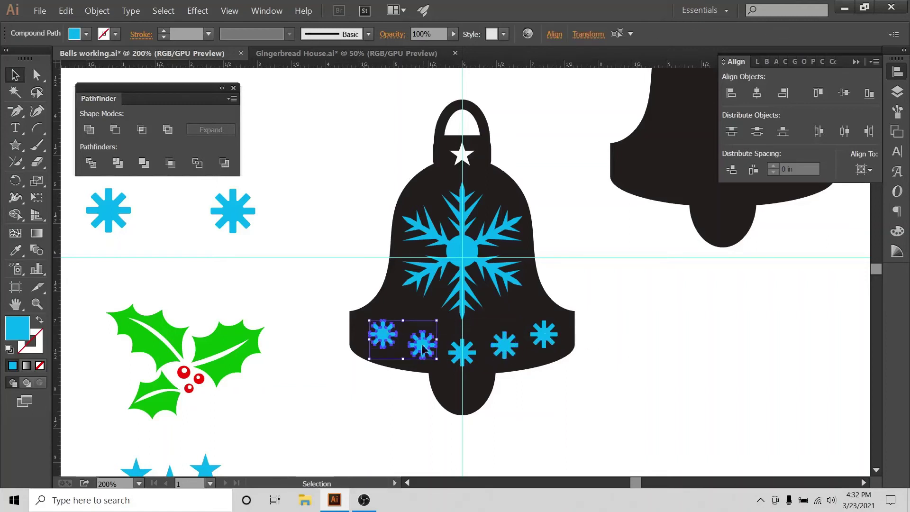
{"action": "left_click", "coordinate": [98, 10]}
{"action": "left_click", "coordinate": [106, 50]}
{"action": "left_click", "coordinate": [612, 326]}
Group the two small snowflakes on the bell's right side and deselect them.
{"action": "left_click", "coordinate": [504, 344]}
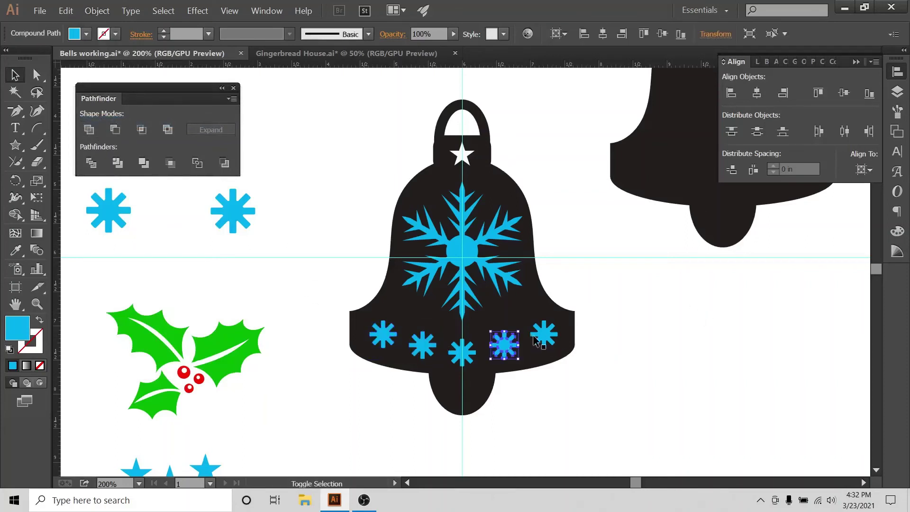
{"action": "left_click", "coordinate": [540, 336], "text": "shift"}
{"action": "left_click", "coordinate": [103, 11]}
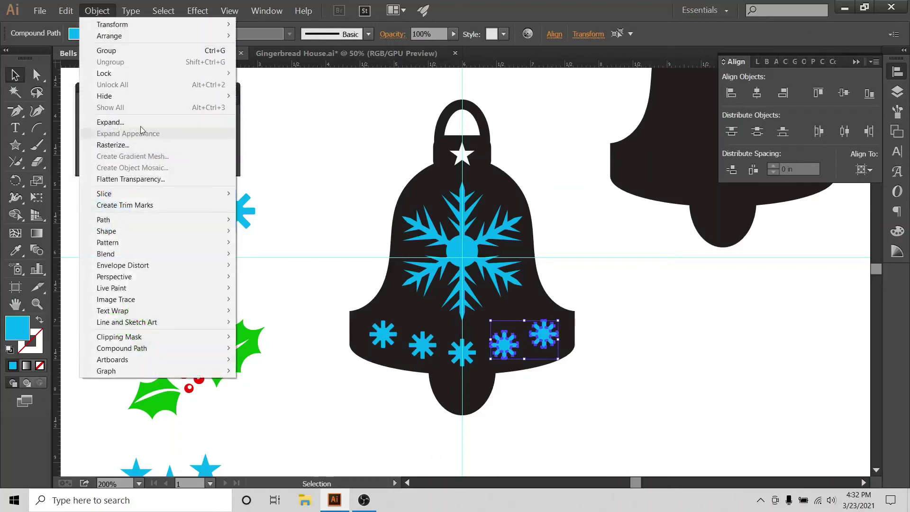
{"action": "key", "text": "Escape"}
{"action": "left_click", "coordinate": [622, 291]}
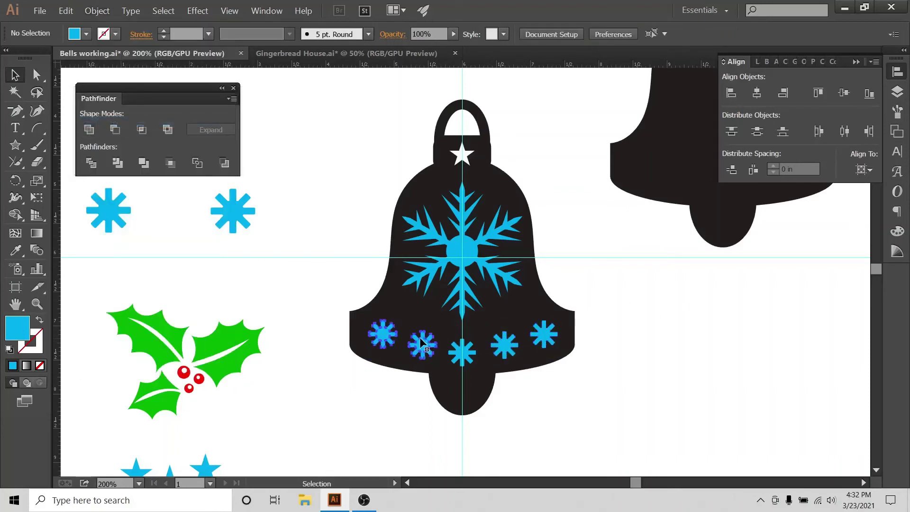
Align the left and right small snowflake pairs vertically relative to the selection and nudge both pairs slightly left.
{"action": "left_click", "coordinate": [383, 335]}
{"action": "left_click", "coordinate": [422, 344], "text": "shift"}
{"action": "left_click", "coordinate": [504, 345], "text": "shift"}
{"action": "left_click", "coordinate": [544, 335], "text": "shift"}
{"action": "left_click", "coordinate": [874, 167]}
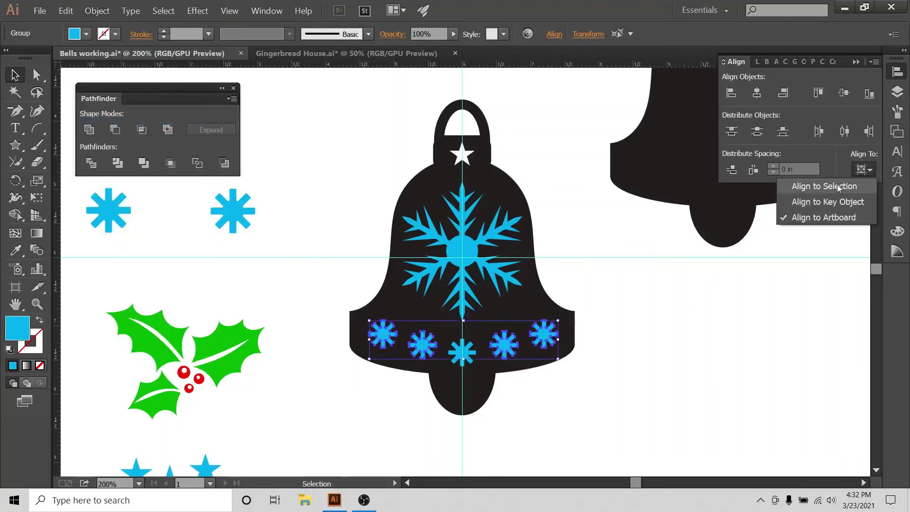
{"action": "left_click", "coordinate": [825, 206]}
{"action": "left_click", "coordinate": [868, 171]}
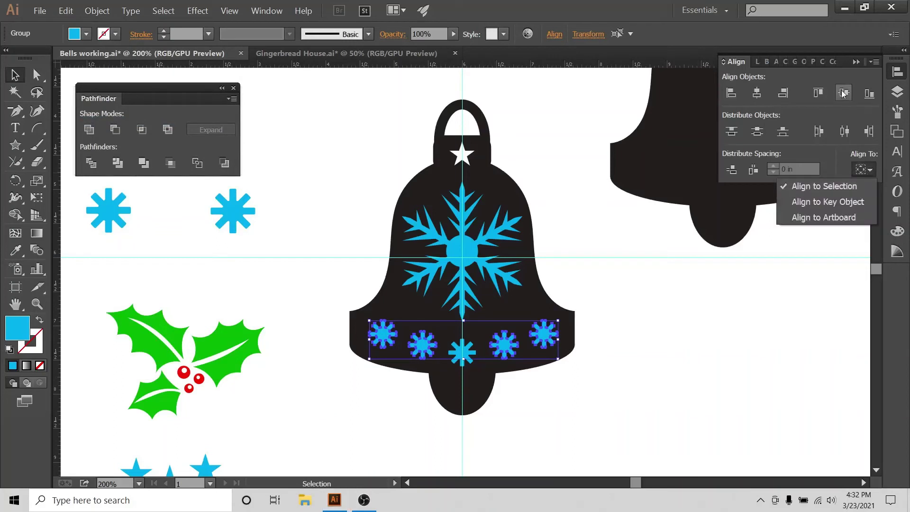
{"action": "left_click", "coordinate": [839, 186]}
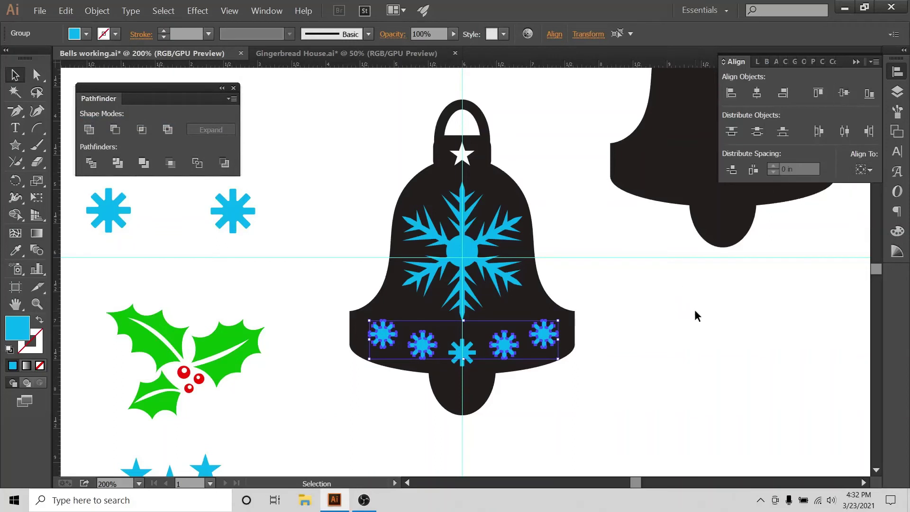
{"action": "key", "text": "Left"}
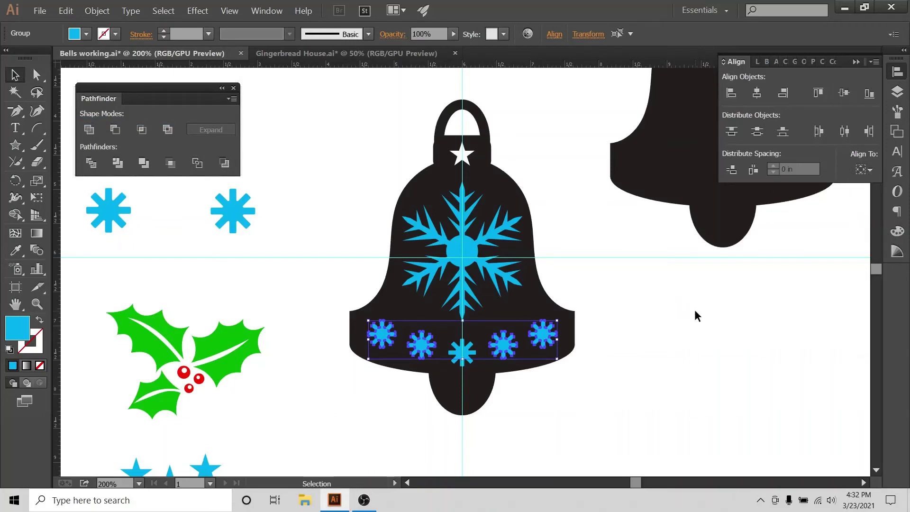
{"action": "left_click", "coordinate": [695, 311]}
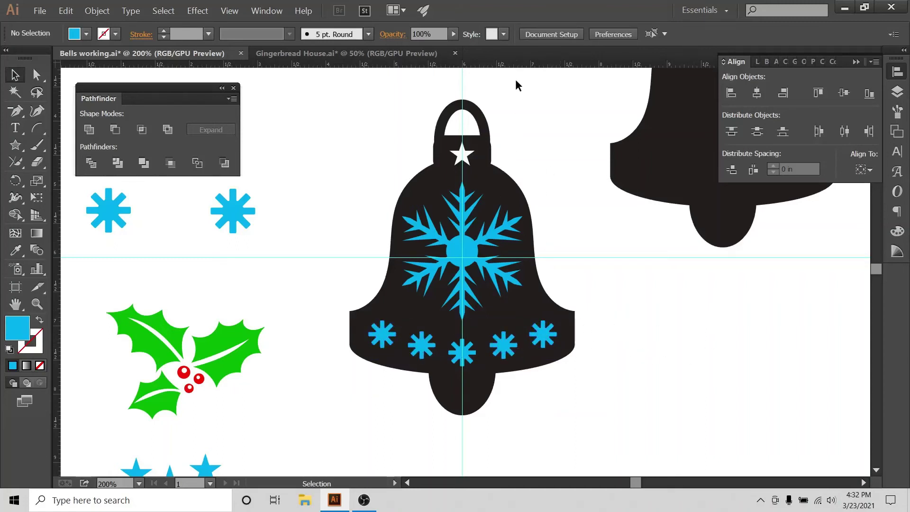
Center the bell, the large snowflake and the middle small snowflake horizontally relative to the artboard.
{"action": "left_click_drag", "start_coordinate": [516, 78], "coordinate": [393, 425]}
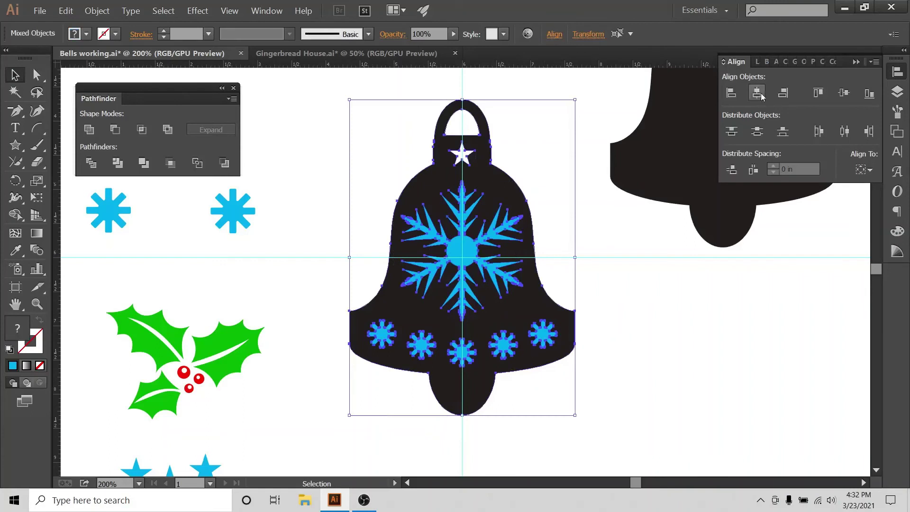
{"action": "left_click", "coordinate": [727, 384]}
{"action": "left_click", "coordinate": [469, 271]}
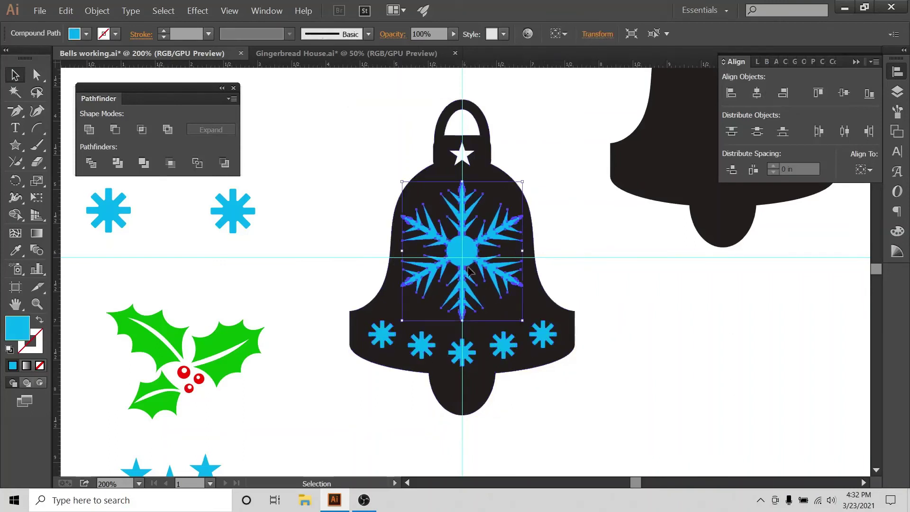
{"action": "left_click", "coordinate": [864, 170]}
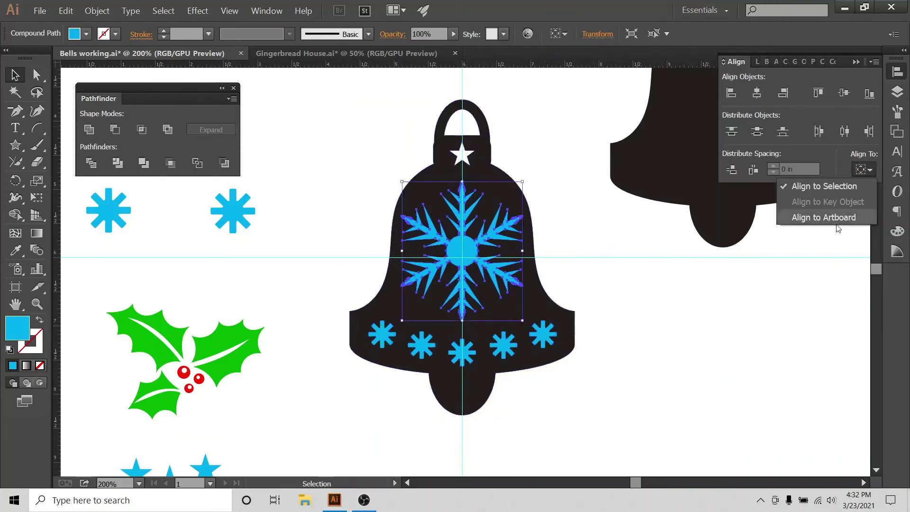
{"action": "left_click", "coordinate": [836, 218]}
{"action": "left_click", "coordinate": [532, 108]}
{"action": "left_click", "coordinate": [504, 207]}
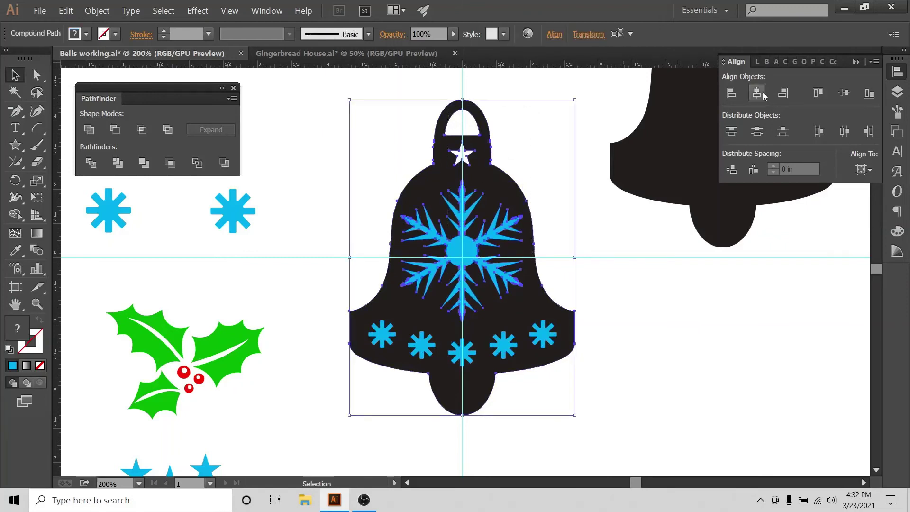
{"action": "left_click", "coordinate": [611, 293]}
{"action": "left_click", "coordinate": [467, 359]}
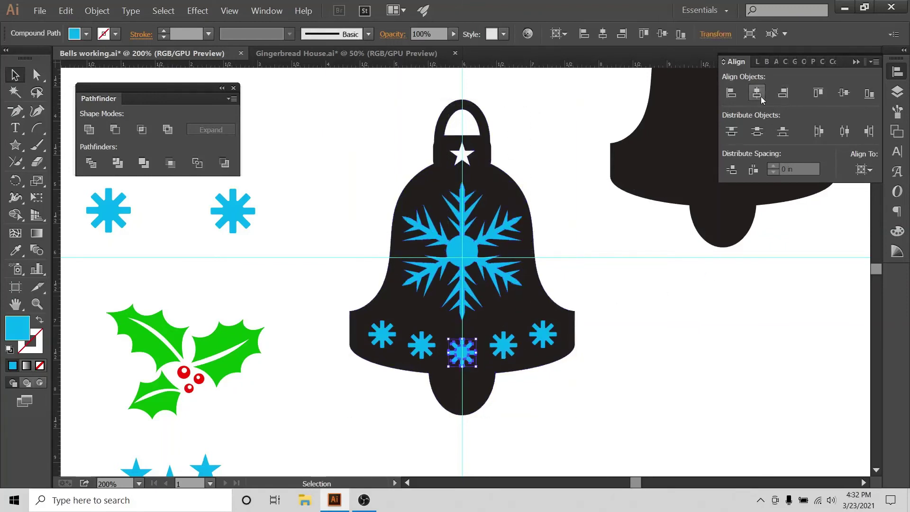
{"action": "left_click", "coordinate": [696, 323]}
Cut the large snowflake and the five small snowflakes out of the bell with Minus Front.
{"action": "left_click_drag", "start_coordinate": [524, 82], "coordinate": [368, 418]}
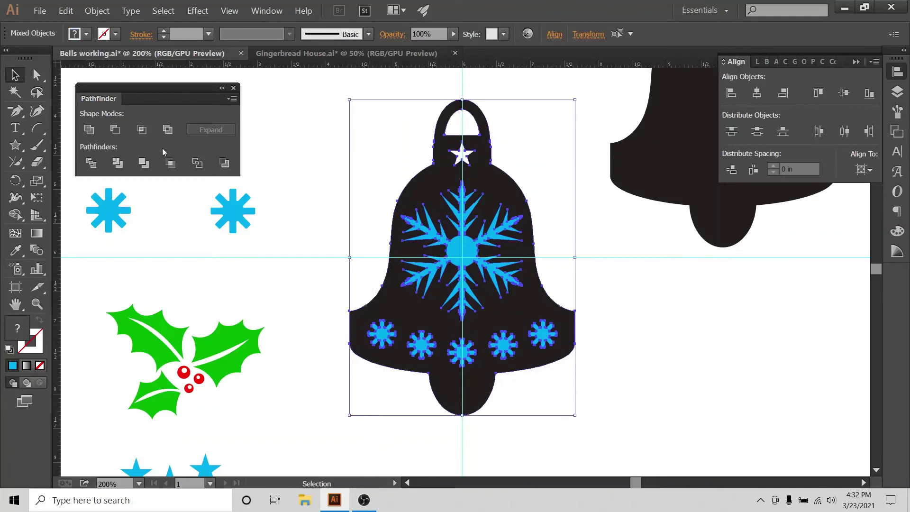
{"action": "left_click", "coordinate": [116, 130]}
{"action": "left_click", "coordinate": [733, 346]}
Move the two finished snowflake bells side by side to the artboard's upper left area.
{"action": "key", "text": "ctrl+minus"}
{"action": "key", "text": "ctrl+minus"}
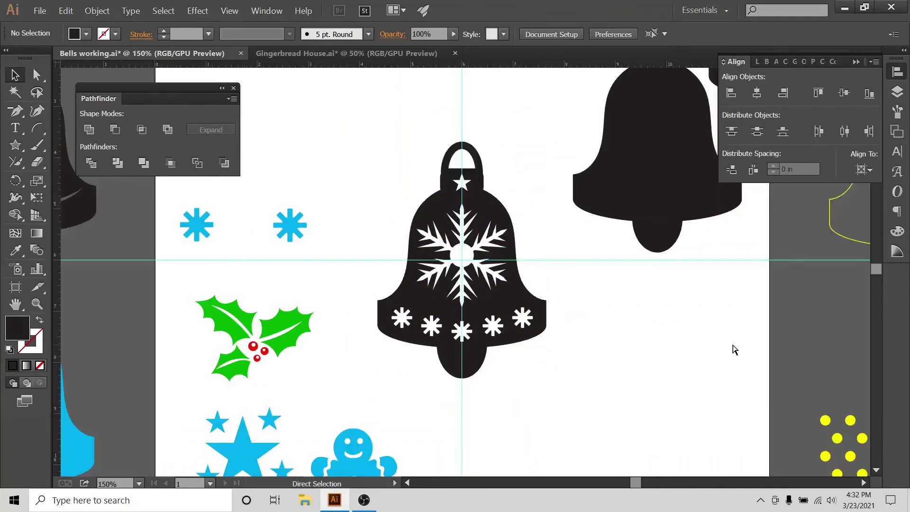
{"action": "scroll", "coordinate": [733, 344], "scroll_direction": "up", "scroll_amount": 3}
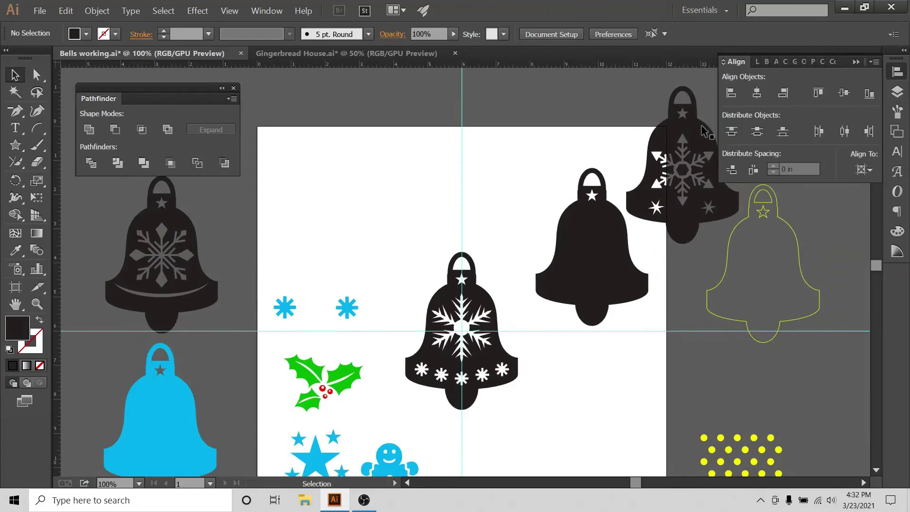
{"action": "left_click_drag", "start_coordinate": [706, 138], "coordinate": [459, 138]}
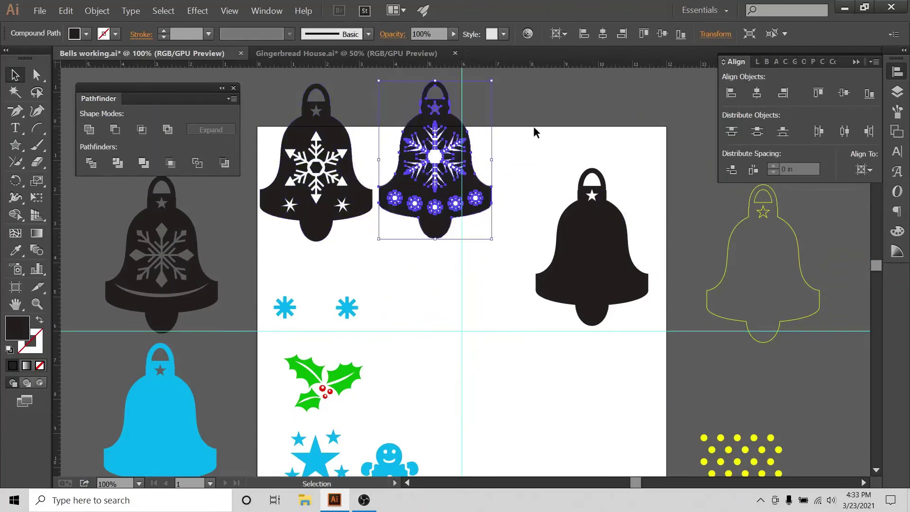
{"action": "left_click", "coordinate": [535, 128]}
Place a copy of the plain bell on the artboard and center it horizontally and vertically.
{"action": "scroll", "coordinate": [512, 133], "scroll_direction": "down", "scroll_amount": 3}
{"action": "left_click", "coordinate": [607, 195]}
{"action": "left_click_drag", "start_coordinate": [607, 195], "coordinate": [476, 285]}
{"action": "left_click", "coordinate": [758, 93]}
{"action": "left_click", "coordinate": [844, 93]}
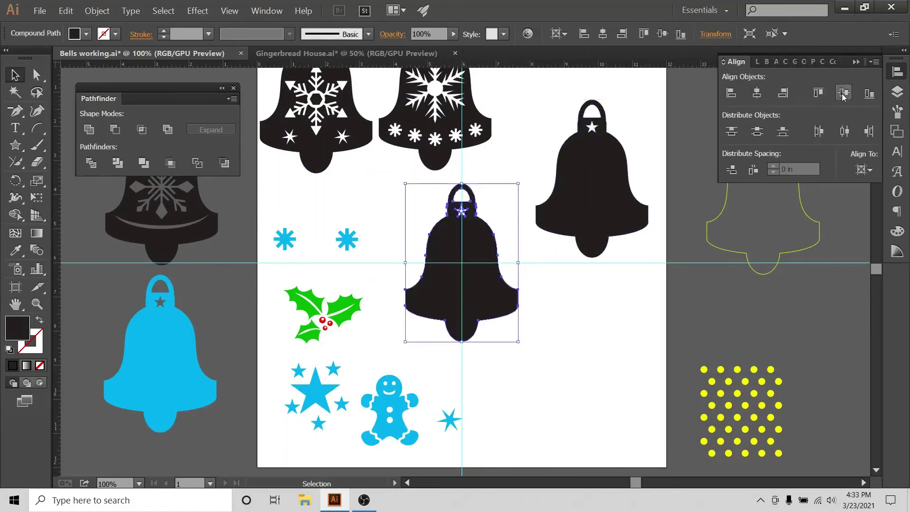
{"action": "left_click", "coordinate": [654, 311]}
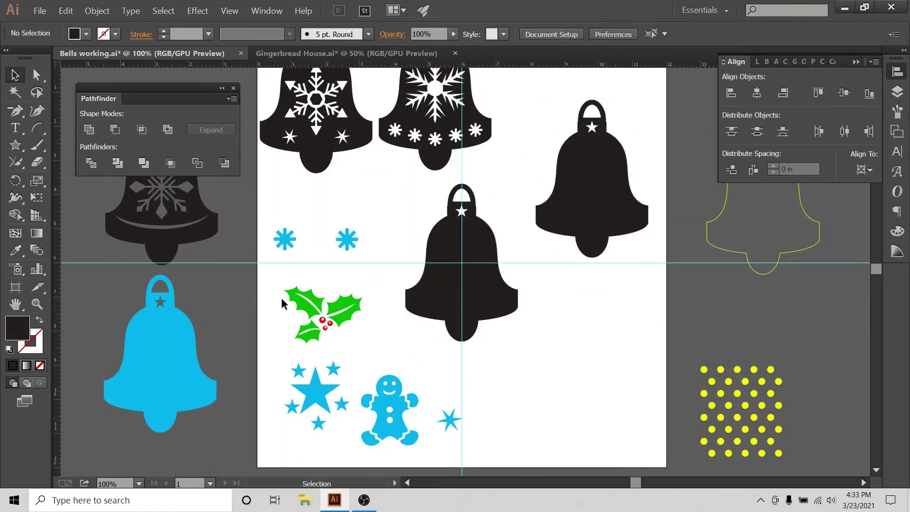
{"action": "left_click_drag", "start_coordinate": [349, 334], "coordinate": [299, 296]}
{"action": "left_click", "coordinate": [300, 297]}
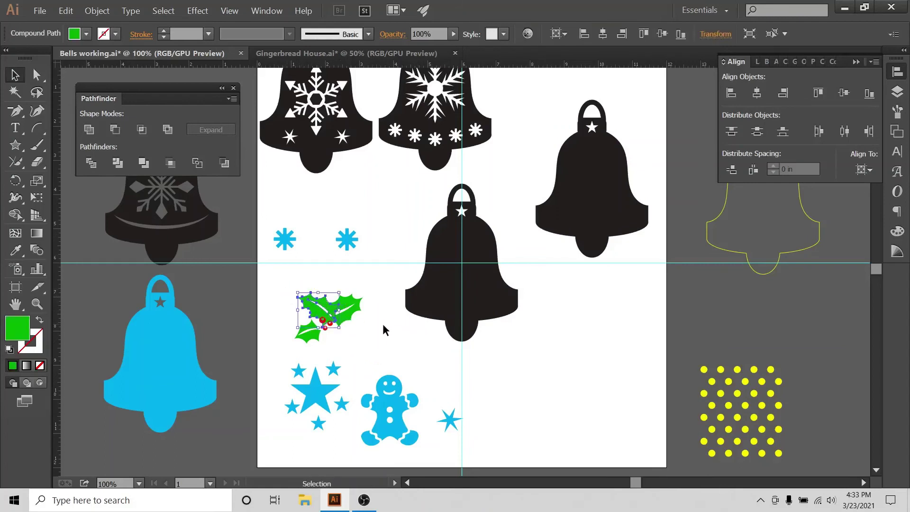
{"action": "left_click", "coordinate": [384, 331]}
{"action": "key", "text": "ctrl+z"}
{"action": "left_click", "coordinate": [303, 304], "text": "shift"}
{"action": "left_click", "coordinate": [312, 325]}
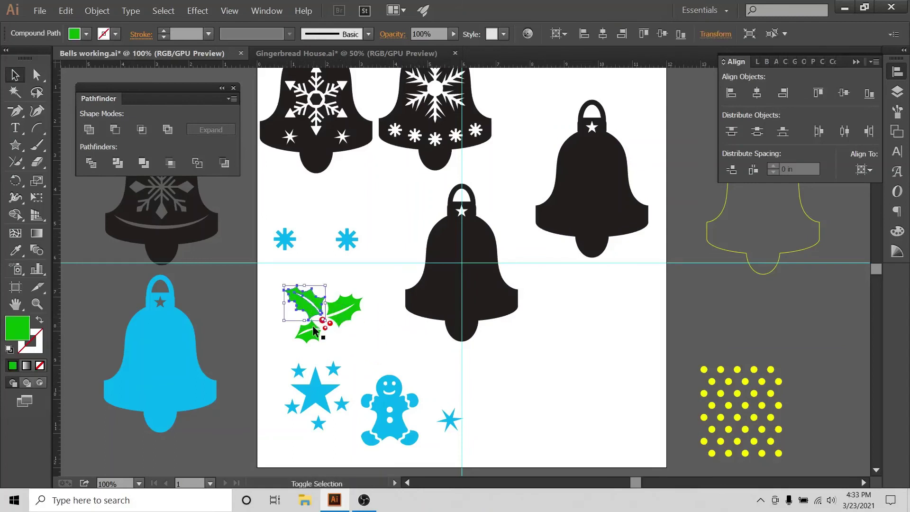
{"action": "left_click", "coordinate": [275, 280]}
{"action": "left_click", "coordinate": [354, 327]}
Move the complete holly sprig with its berries onto the middle of the centered plain bell.
{"action": "left_click", "coordinate": [483, 247]}
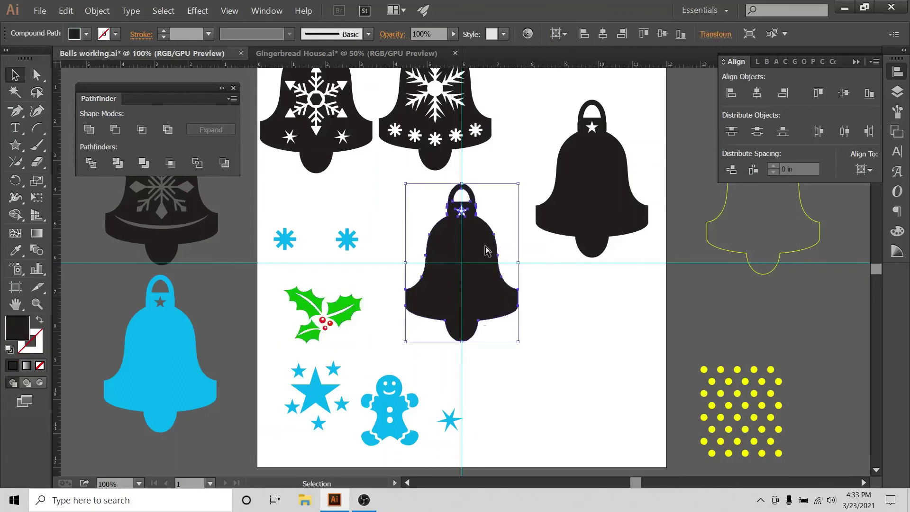
{"action": "left_click", "coordinate": [587, 286]}
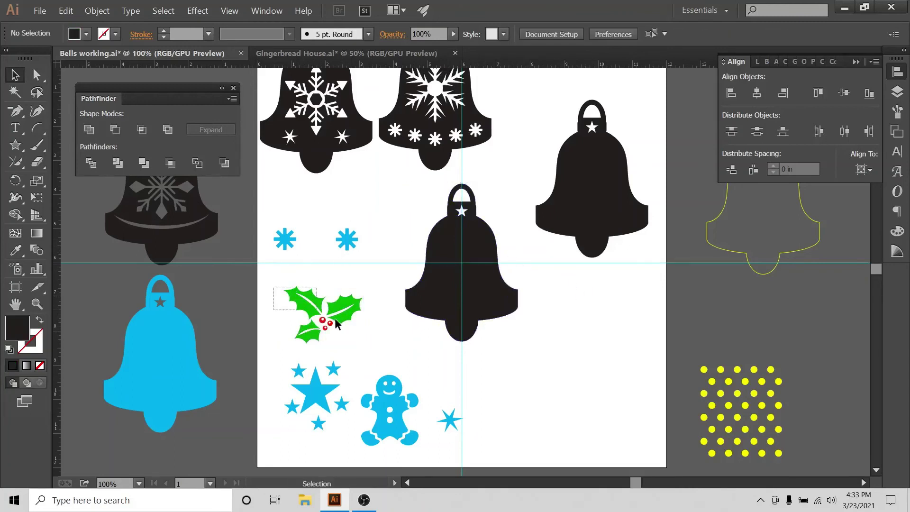
{"action": "left_click_drag", "start_coordinate": [338, 323], "coordinate": [482, 276]}
{"action": "left_click", "coordinate": [625, 290]}
{"action": "key", "text": "ctrl+equal"}
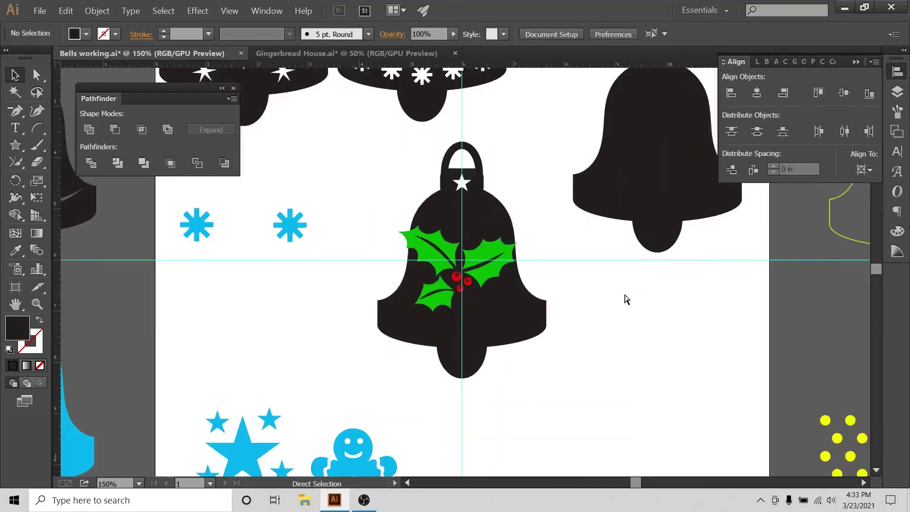
{"action": "key", "text": "ctrl+equal"}
{"action": "key", "text": "ctrl+equal"}
{"action": "key", "text": "ctrl+minus"}
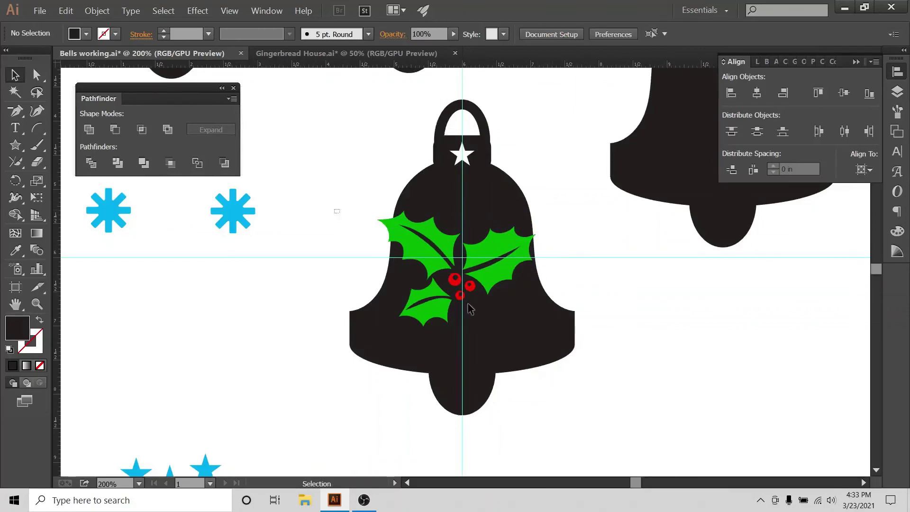
Rotate the whole holly sprig clockwise on the bell and deselect it.
{"action": "left_click", "coordinate": [502, 277]}
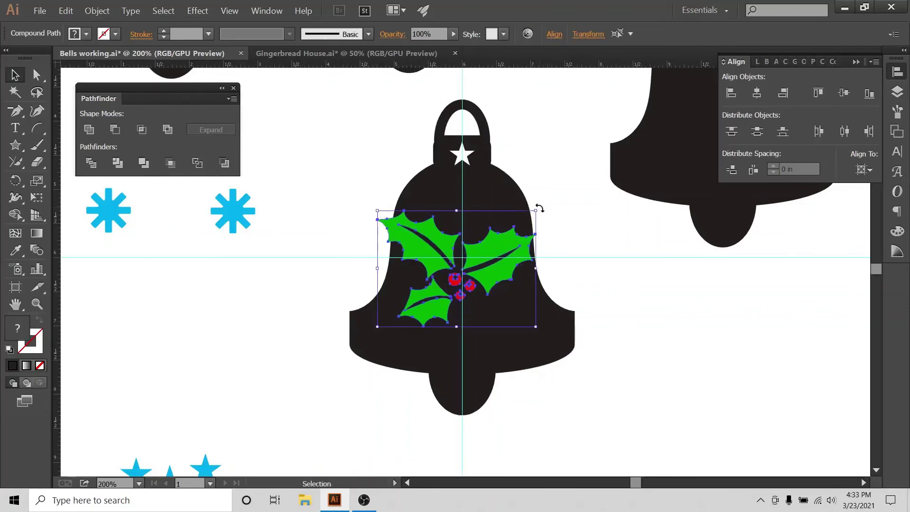
{"action": "left_click_drag", "start_coordinate": [539, 208], "coordinate": [562, 255]}
{"action": "left_click", "coordinate": [595, 274]}
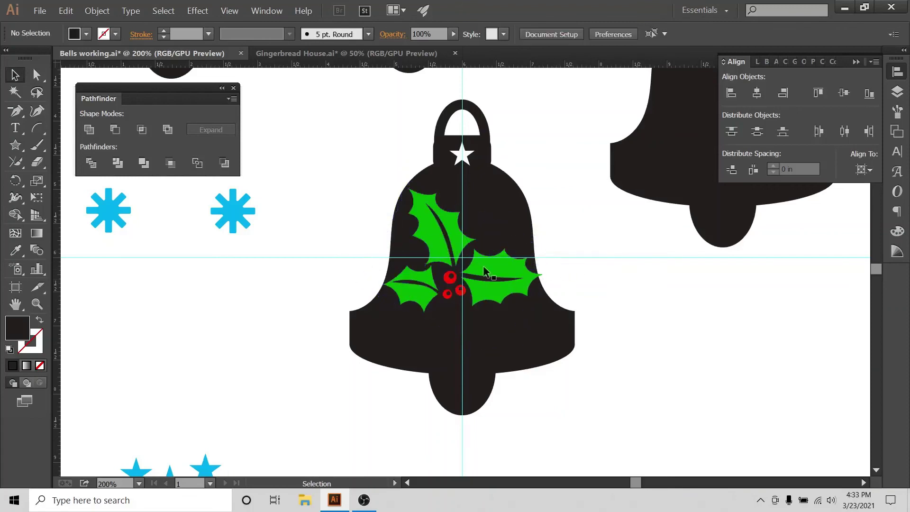
Scale down the holly's right leaf and lower-left leaf so both sit inside the bell's outline.
{"action": "left_click", "coordinate": [502, 280]}
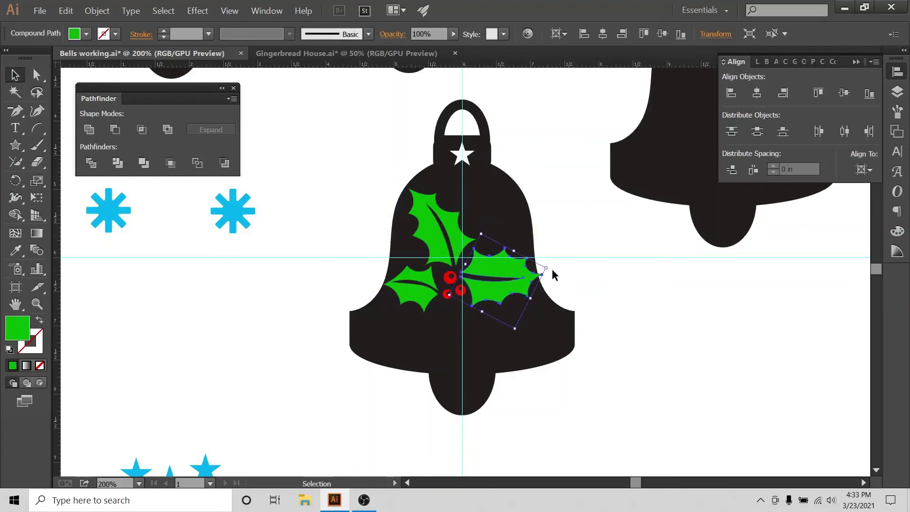
{"action": "left_click_drag", "start_coordinate": [546, 268], "coordinate": [539, 268]}
{"action": "left_click", "coordinate": [512, 251]}
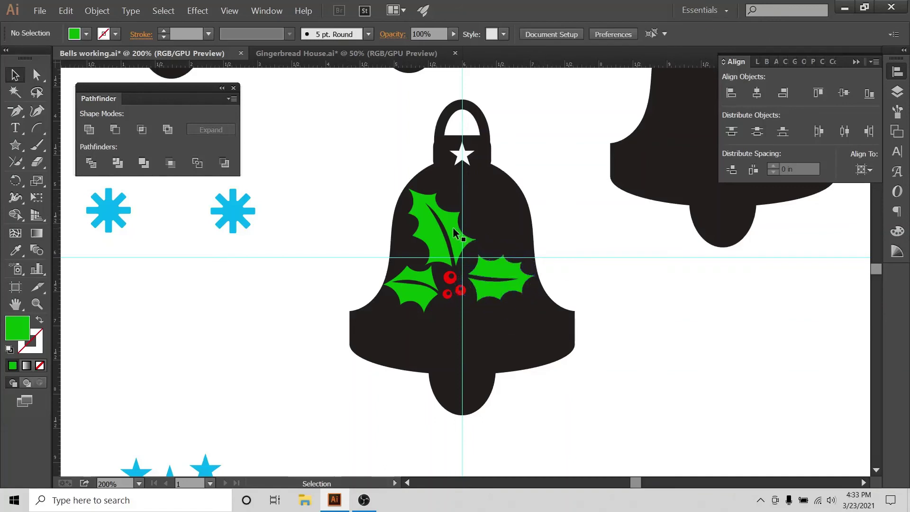
{"action": "left_click", "coordinate": [411, 297]}
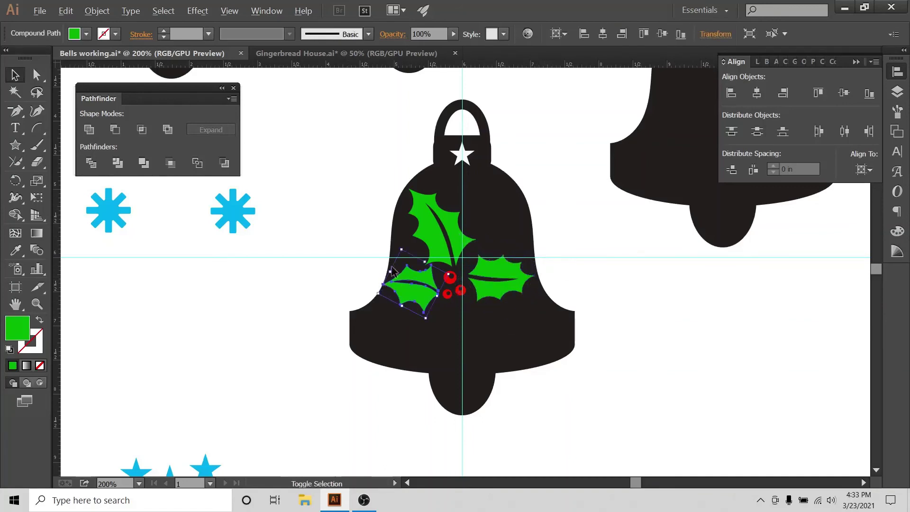
{"action": "left_click_drag", "start_coordinate": [403, 252], "coordinate": [407, 273]}
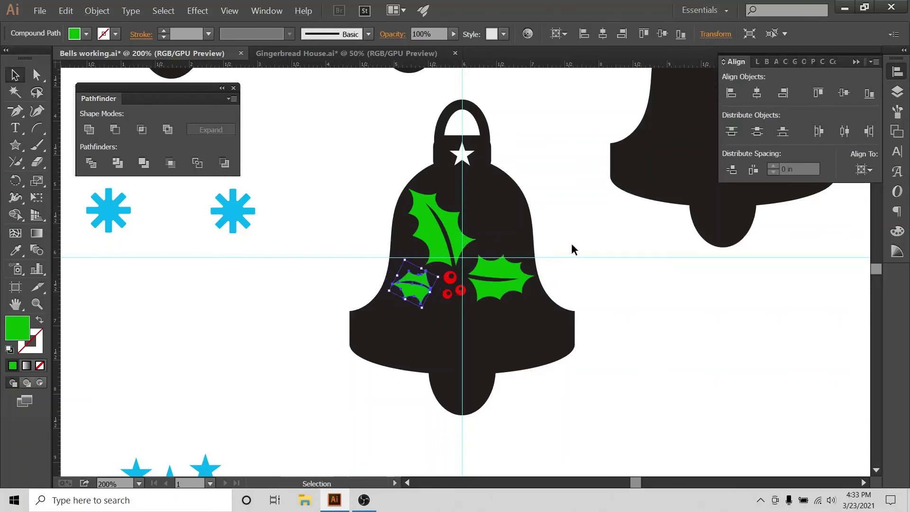
{"action": "left_click", "coordinate": [571, 243]}
Rotate the whole holly sprig slightly further clockwise and reposition it around the bell's vertical center guide.
{"action": "left_click_drag", "start_coordinate": [332, 214], "coordinate": [552, 349]}
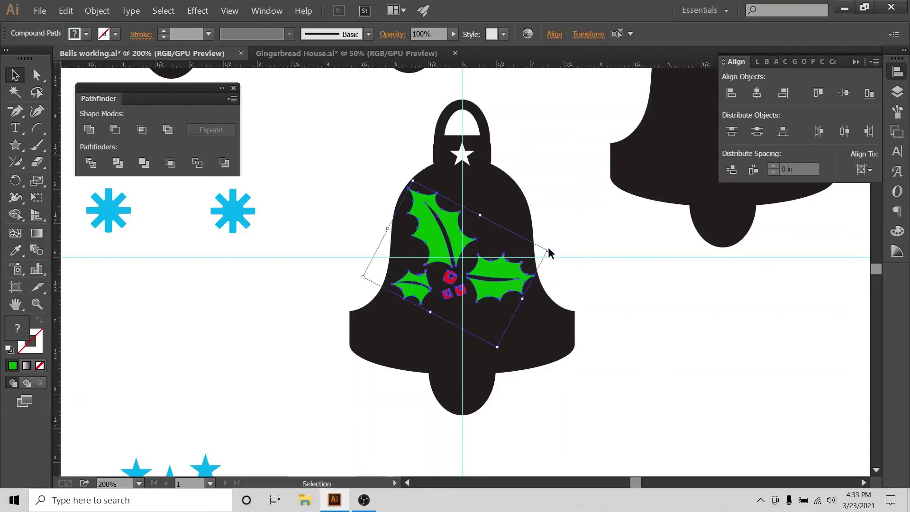
{"action": "left_click_drag", "start_coordinate": [553, 249], "coordinate": [556, 264]}
{"action": "left_click_drag", "start_coordinate": [459, 244], "coordinate": [471, 256]}
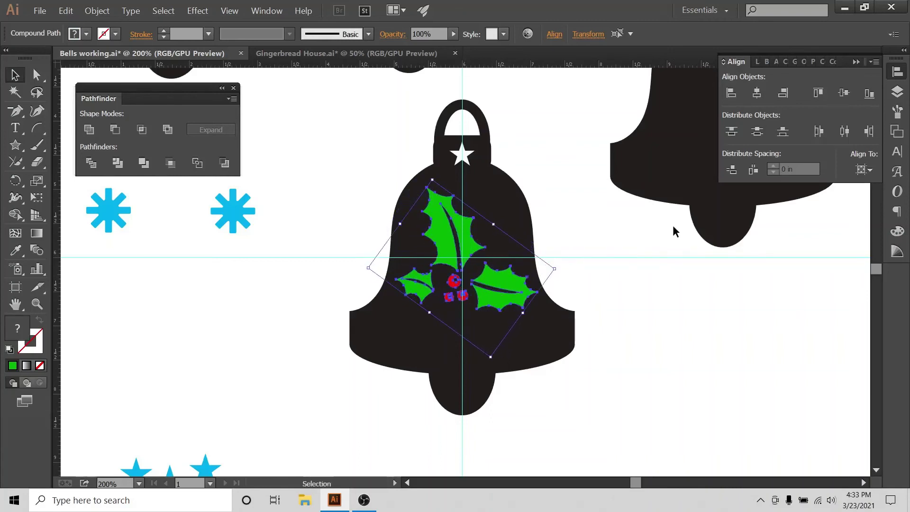
{"action": "left_click", "coordinate": [627, 254]}
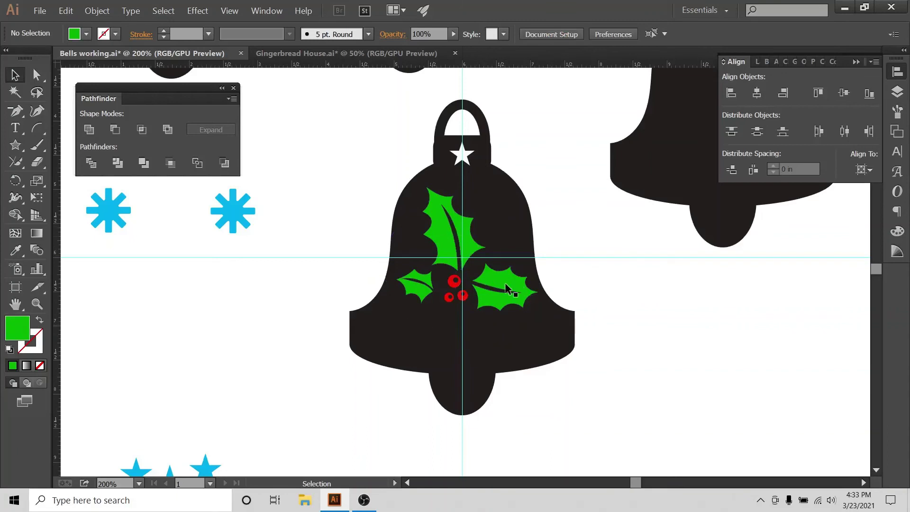
Select the three red holly berries and enlarge them together.
{"action": "left_click", "coordinate": [452, 283]}
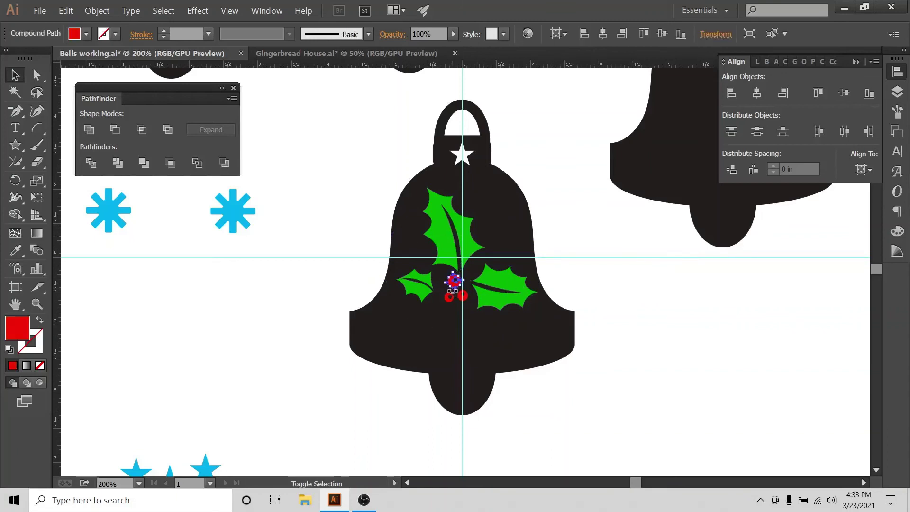
{"action": "key", "text": "ctrl+equal"}
{"action": "key", "text": "ctrl+equal"}
{"action": "key", "text": "ctrl+equal"}
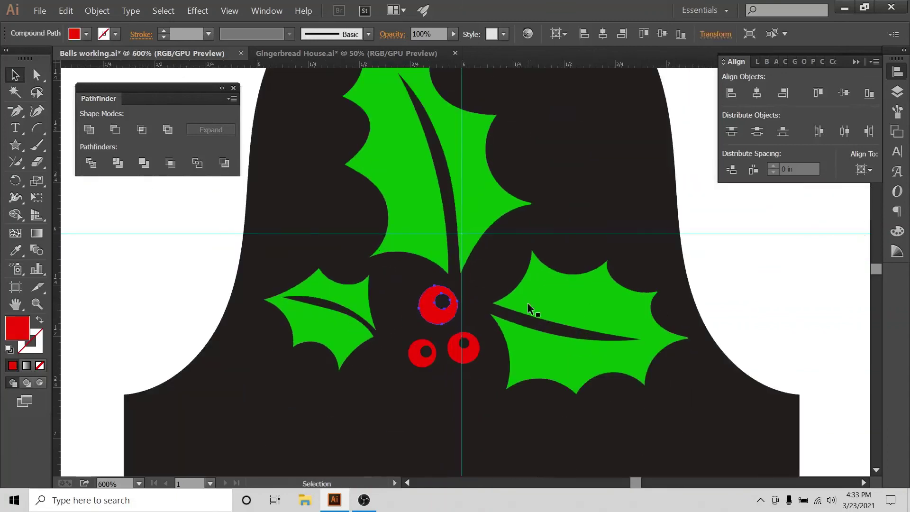
{"action": "scroll", "coordinate": [436, 293], "scroll_direction": "down", "scroll_amount": 4}
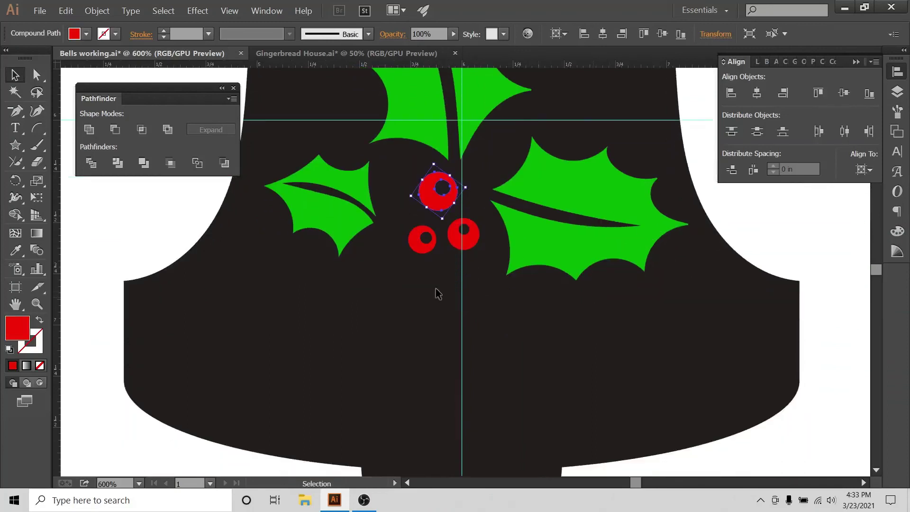
{"action": "left_click", "coordinate": [423, 244], "text": "shift"}
{"action": "left_click", "coordinate": [452, 246], "text": "shift"}
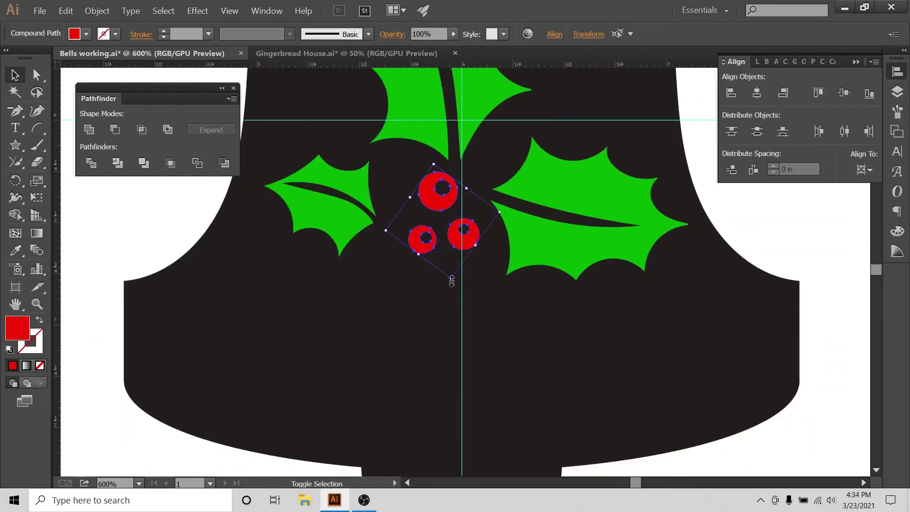
{"action": "left_click_drag", "start_coordinate": [451, 281], "coordinate": [445, 329]}
Spread the enlarged berries apart into a loose triangular cluster between the holly leaves and deselect them.
{"action": "left_click_drag", "start_coordinate": [439, 192], "coordinate": [429, 213]}
{"action": "left_click_drag", "start_coordinate": [414, 262], "coordinate": [402, 283]}
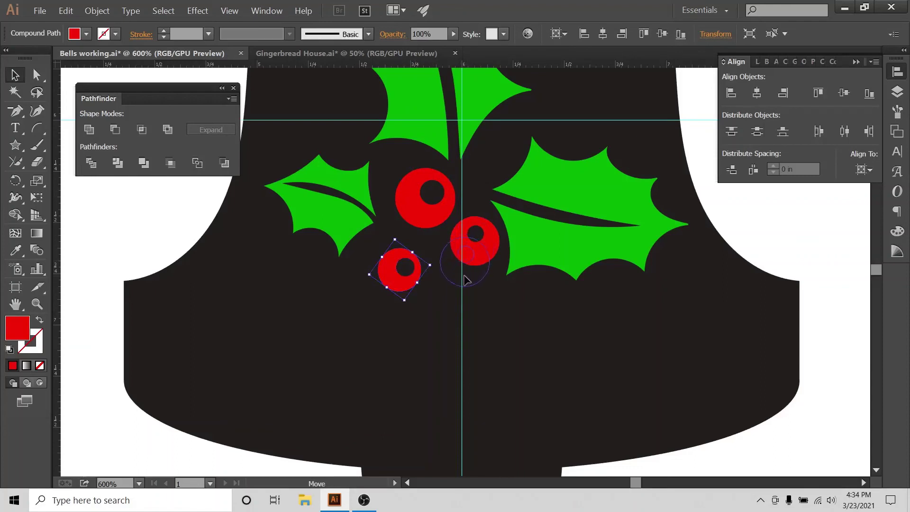
{"action": "left_click_drag", "start_coordinate": [472, 261], "coordinate": [462, 281]}
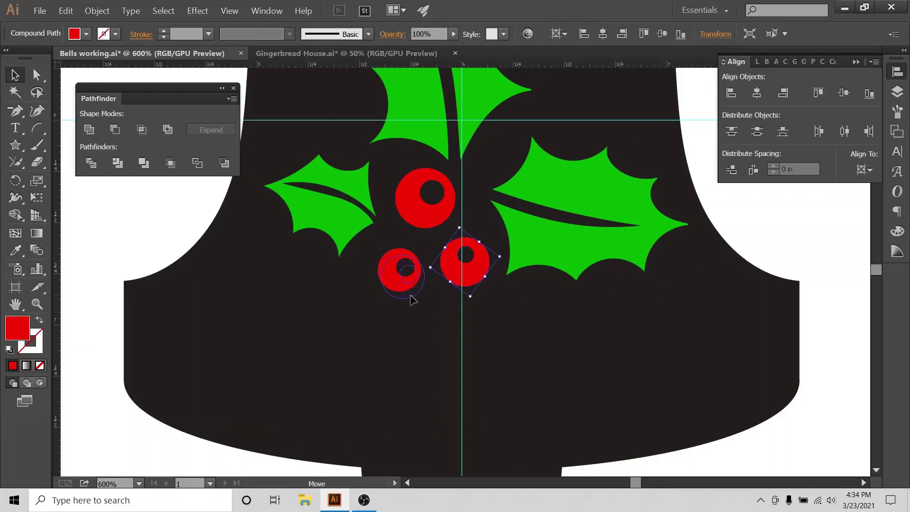
{"action": "left_click_drag", "start_coordinate": [405, 283], "coordinate": [409, 290]}
{"action": "left_click", "coordinate": [861, 207]}
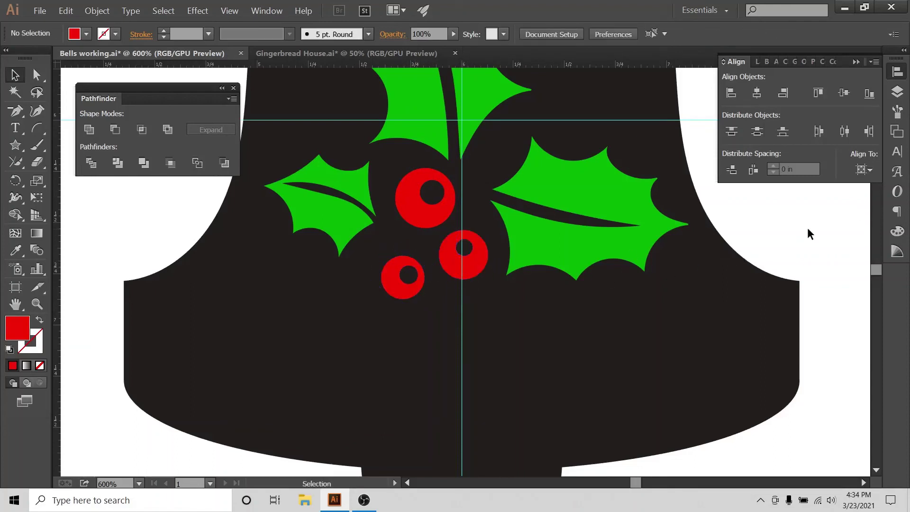
Fine-tune the berry spacing by moving the top berry slightly down and the right berry slightly outward.
{"action": "key", "text": "ctrl+minus"}
{"action": "key", "text": "ctrl+minus"}
{"action": "key", "text": "ctrl+minus"}
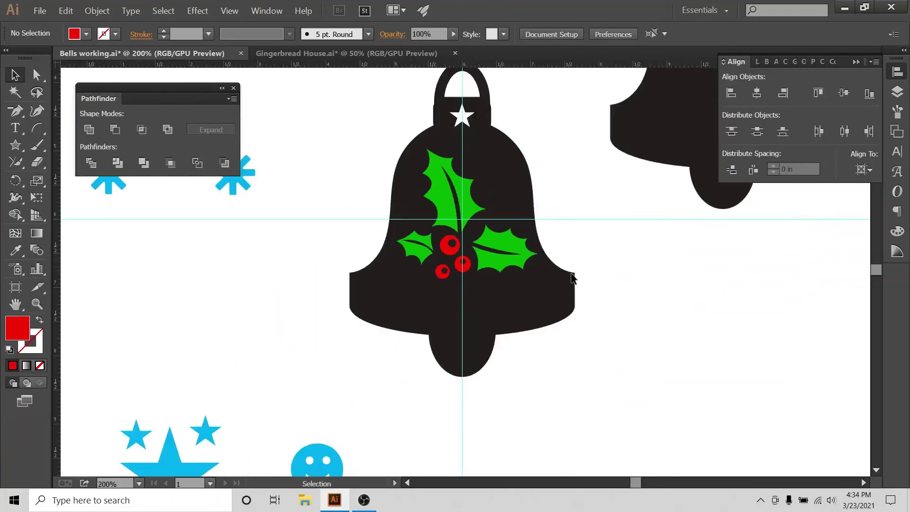
{"action": "left_click_drag", "start_coordinate": [455, 252], "coordinate": [457, 259]}
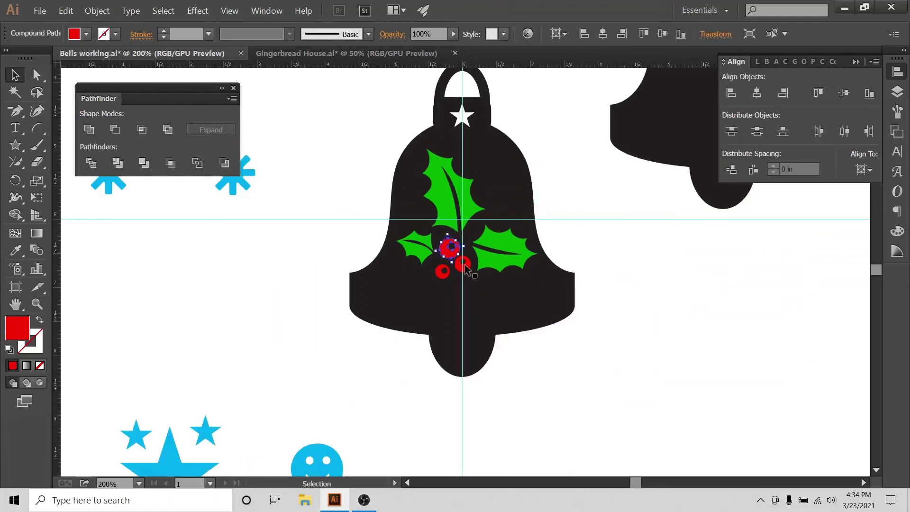
{"action": "left_click", "coordinate": [639, 257]}
{"action": "scroll", "coordinate": [664, 265], "scroll_direction": "up", "scroll_amount": 2}
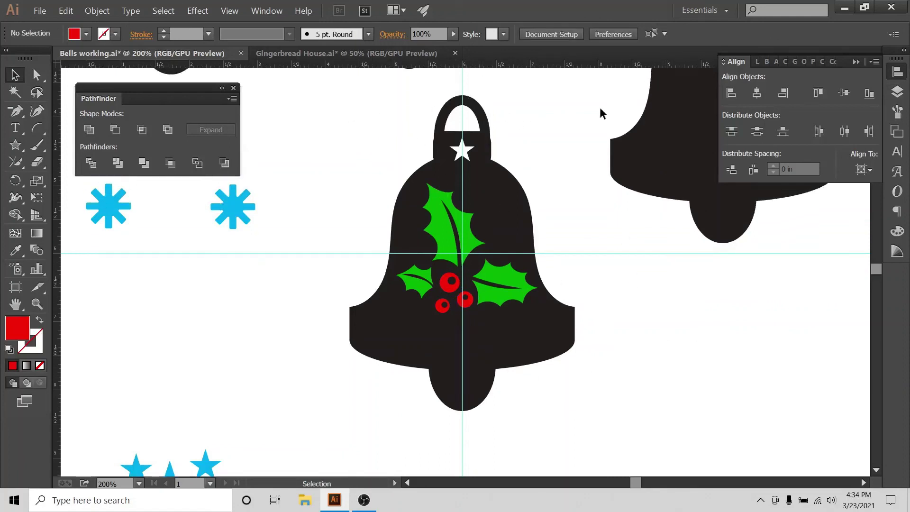
Unlock the bell's compound path, select it with the holly and berries, and cut them out of the bell with Minus Front.
{"action": "left_click", "coordinate": [898, 92]}
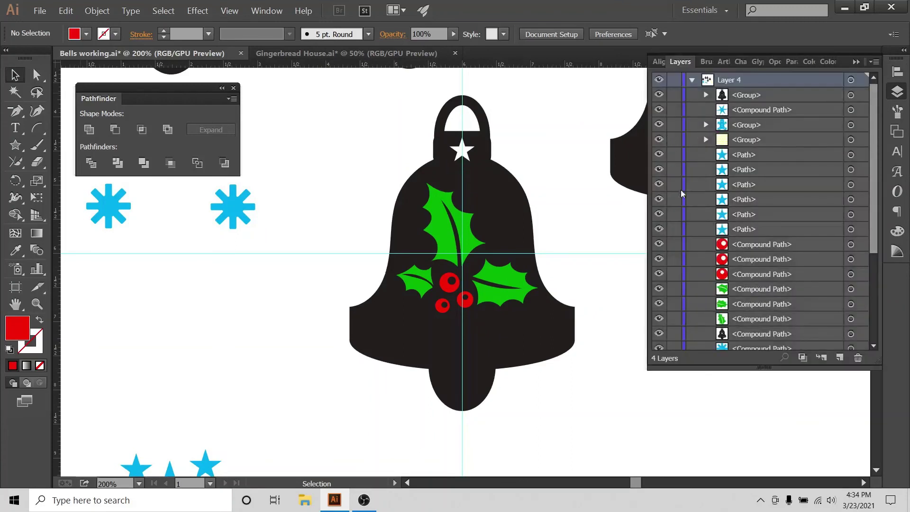
{"action": "scroll", "coordinate": [752, 264], "scroll_direction": "down", "scroll_amount": 3}
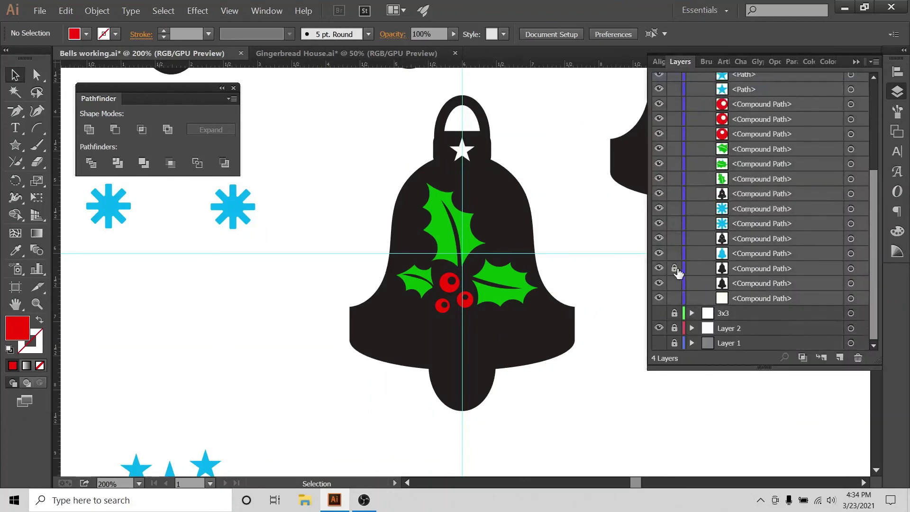
{"action": "left_click_drag", "start_coordinate": [436, 231], "coordinate": [577, 413]}
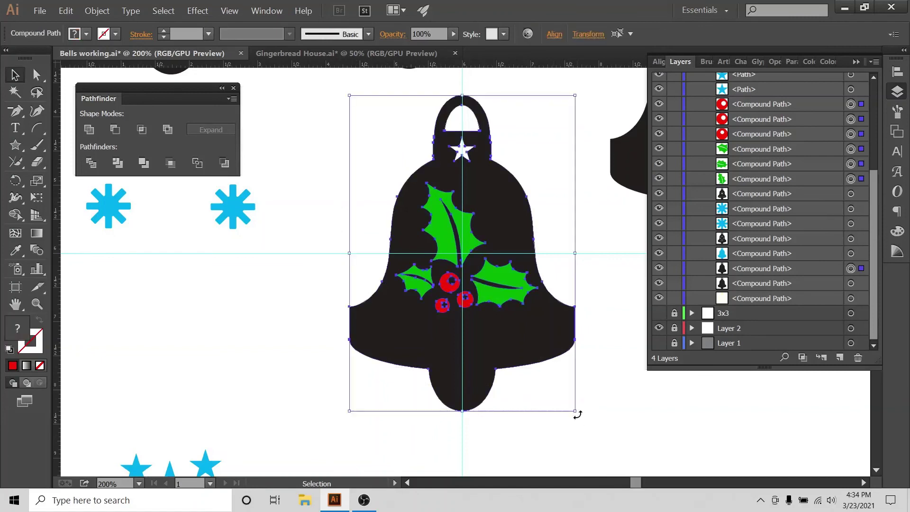
{"action": "left_click", "coordinate": [115, 130]}
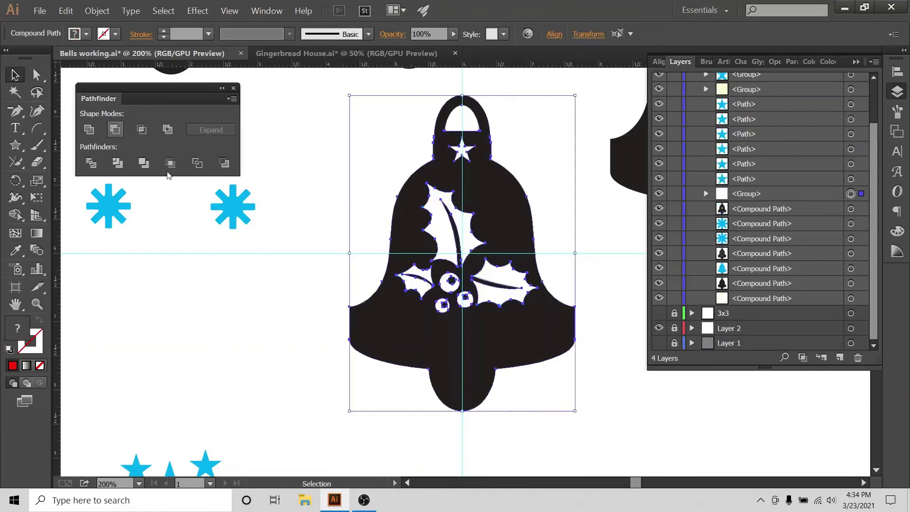
{"action": "left_click", "coordinate": [291, 333]}
Ungroup the cut-out holly bell into separate shapes and deselect it.
{"action": "left_click", "coordinate": [454, 285]}
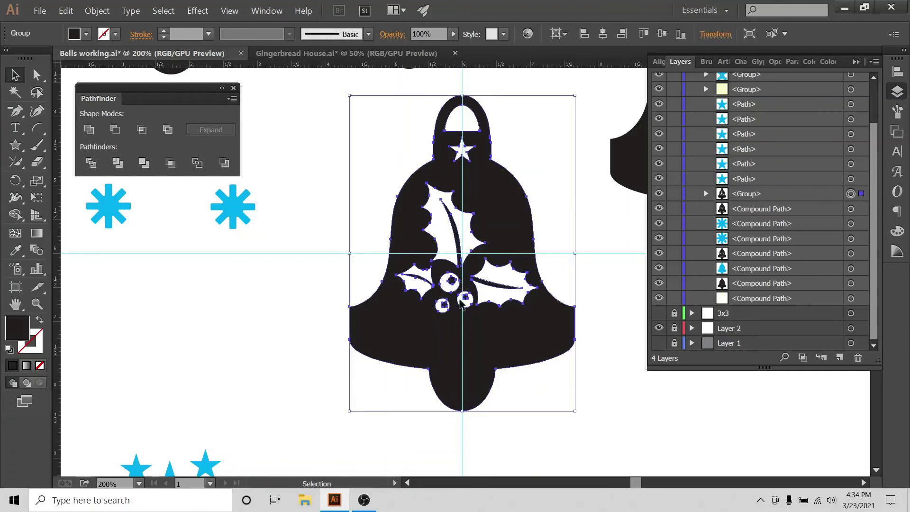
{"action": "right_click", "coordinate": [461, 295]}
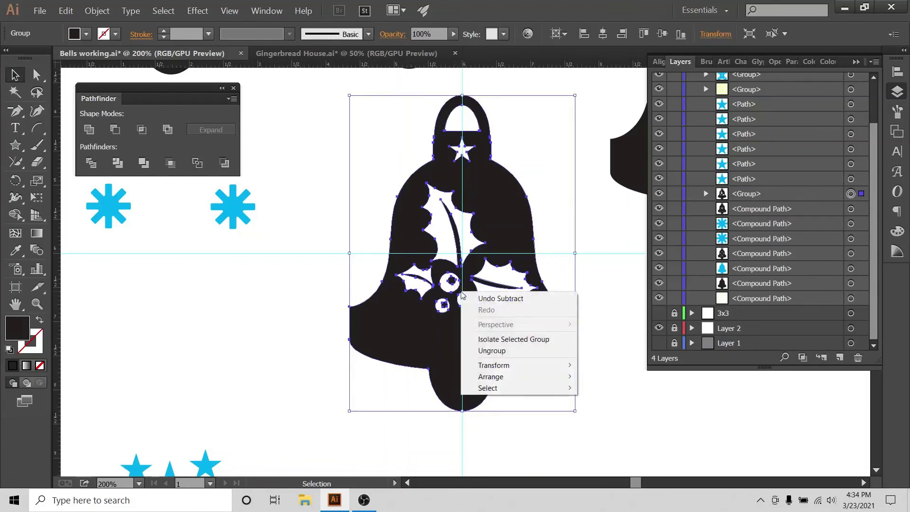
{"action": "left_click", "coordinate": [479, 349]}
{"action": "left_click", "coordinate": [594, 232]}
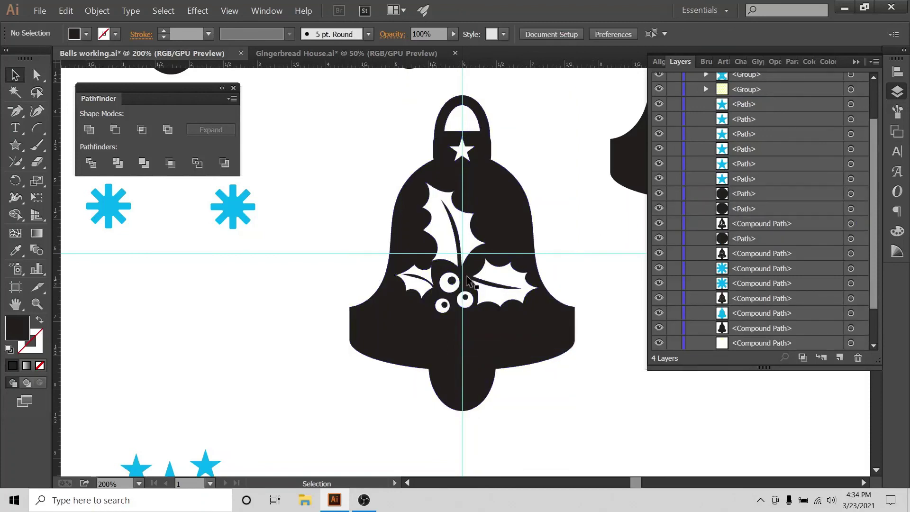
Delete the small black highlight dots inside the three berry cutouts.
{"action": "left_click", "coordinate": [452, 281]}
{"action": "key", "text": "Delete"}
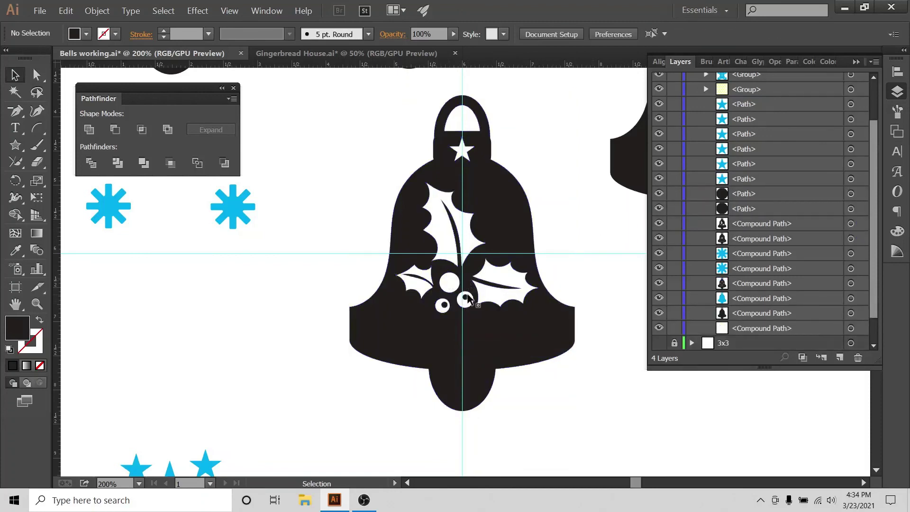
{"action": "left_click", "coordinate": [465, 298]}
{"action": "key", "text": "Delete"}
{"action": "left_click", "coordinate": [444, 305]}
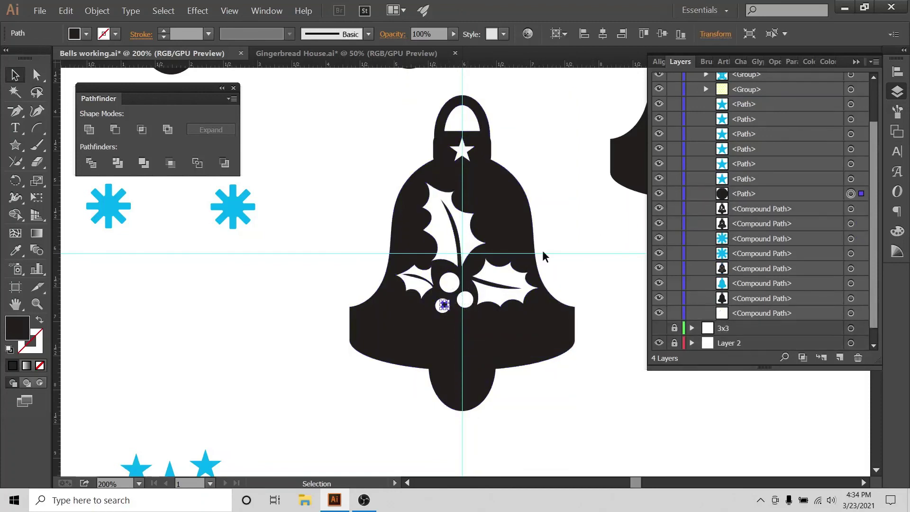
{"action": "key", "text": "Delete"}
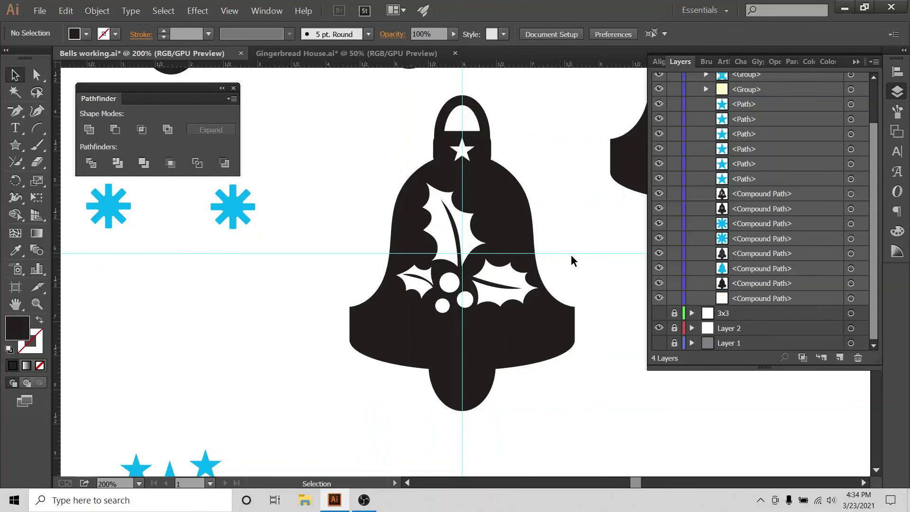
Move the finished holly bell up into the row beside the two snowflake bells.
{"action": "left_click", "coordinate": [504, 204]}
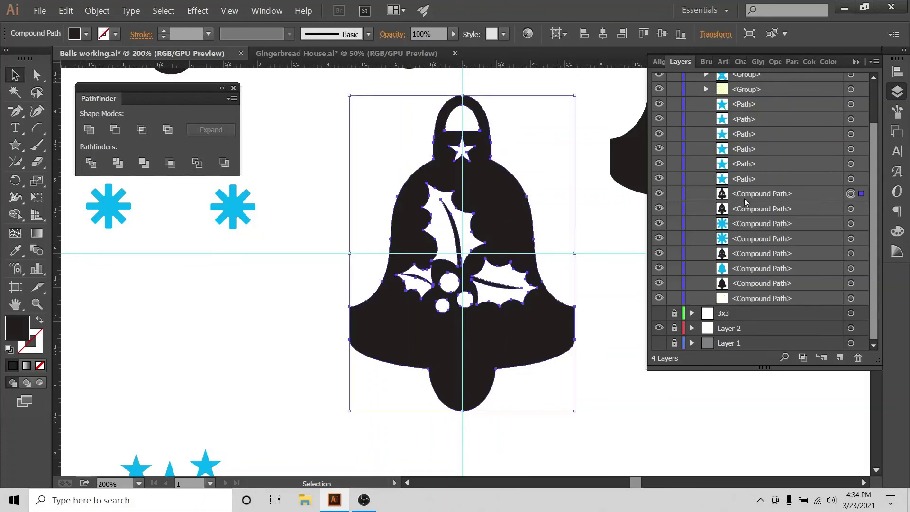
{"action": "left_click", "coordinate": [597, 263]}
{"action": "key", "text": "ctrl+minus"}
{"action": "key", "text": "ctrl+minus"}
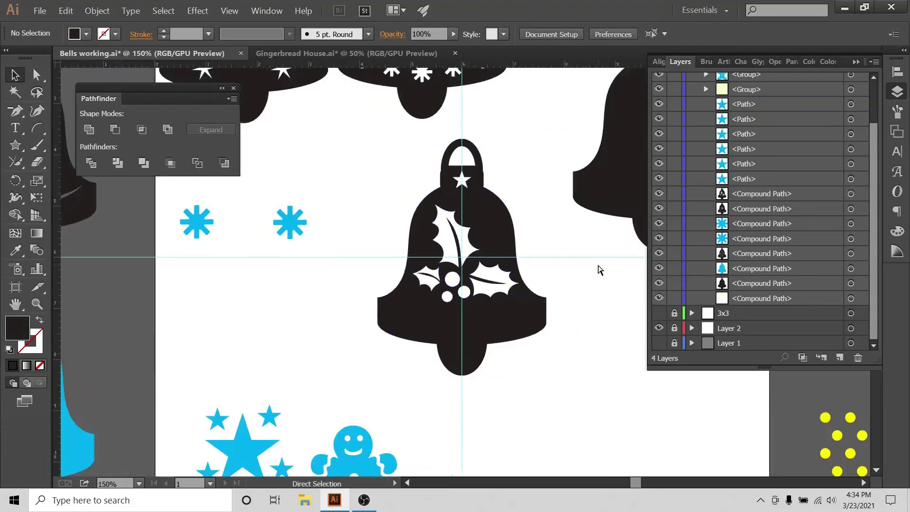
{"action": "left_click_drag", "start_coordinate": [585, 229], "coordinate": [614, 329]}
{"action": "left_click_drag", "start_coordinate": [482, 290], "coordinate": [584, 125]}
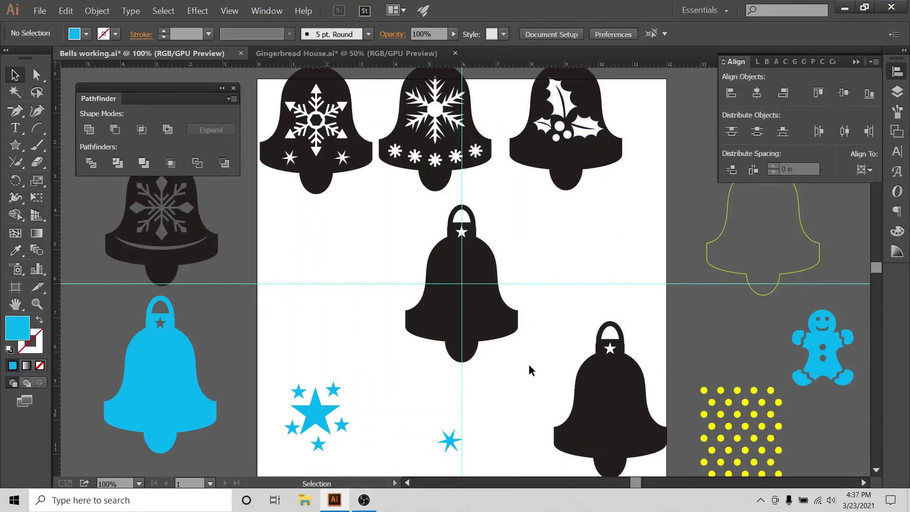
Move the blue cluster of one large and five small stars onto the middle of the centered plain bell.
{"action": "key", "text": "ctrl+plus"}
{"action": "scroll", "coordinate": [318, 406], "scroll_direction": "down", "scroll_amount": 2}
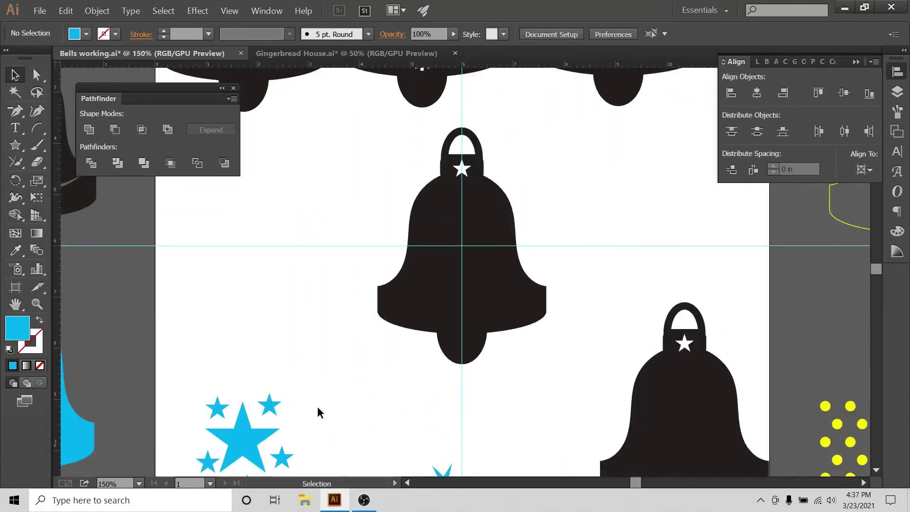
{"action": "scroll", "coordinate": [176, 381], "scroll_direction": "down", "scroll_amount": 2}
{"action": "left_click_drag", "start_coordinate": [197, 328], "coordinate": [317, 465]}
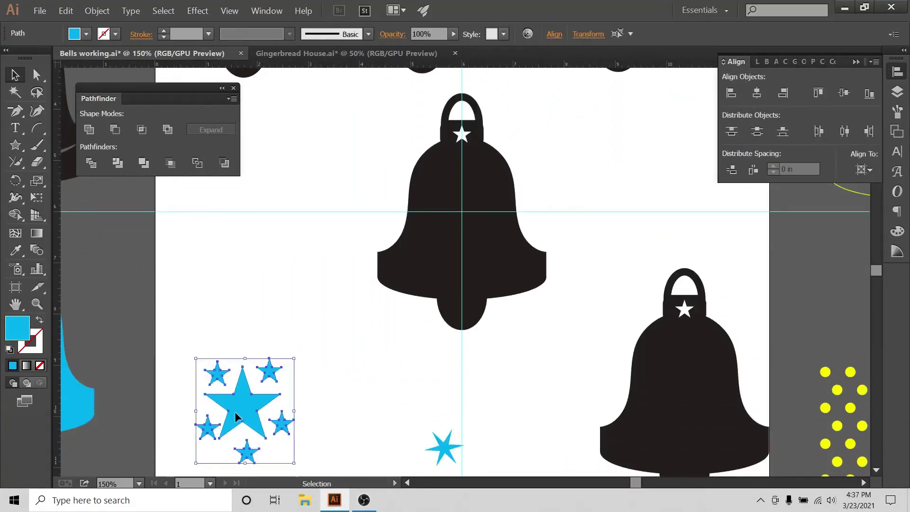
{"action": "left_click_drag", "start_coordinate": [236, 413], "coordinate": [514, 185]}
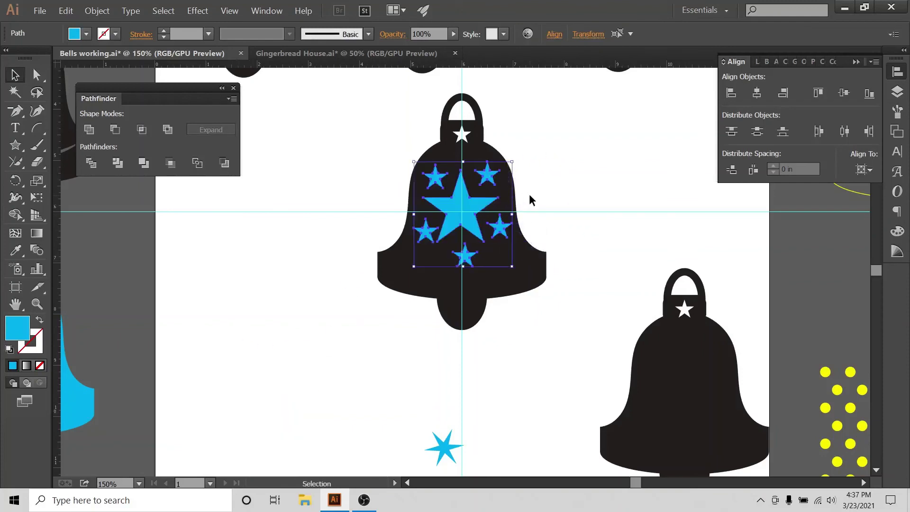
{"action": "left_click", "coordinate": [597, 185]}
Center the large blue star horizontally on the bell using Align to Artboard.
{"action": "key", "text": "ctrl+plus"}
{"action": "scroll", "coordinate": [597, 186], "scroll_direction": "up", "scroll_amount": 3}
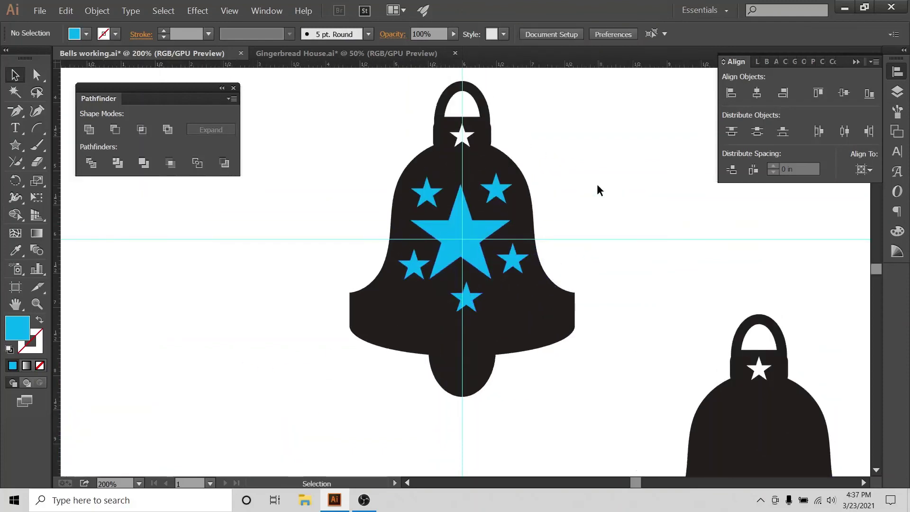
{"action": "left_click", "coordinate": [477, 249]}
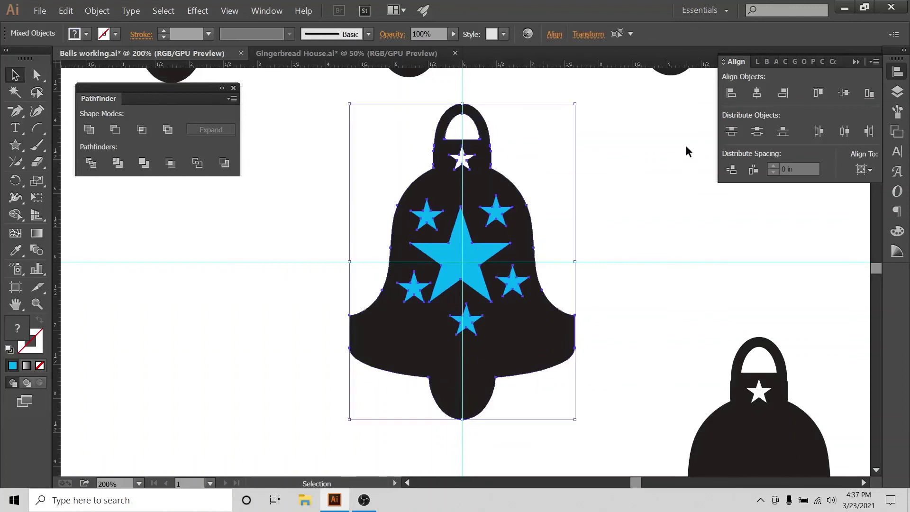
{"action": "left_click", "coordinate": [627, 207]}
{"action": "left_click", "coordinate": [492, 257]}
{"action": "left_click", "coordinate": [552, 297], "text": "shift"}
{"action": "left_click", "coordinate": [758, 93]}
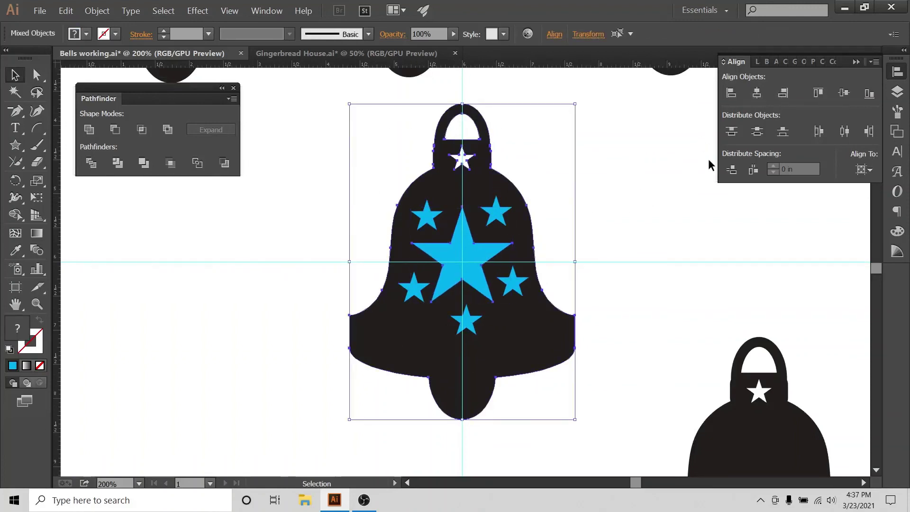
{"action": "left_click", "coordinate": [384, 207]}
Switch to Align to Selection and vertically center-align the two upper small stars with each other.
{"action": "left_click", "coordinate": [427, 216]}
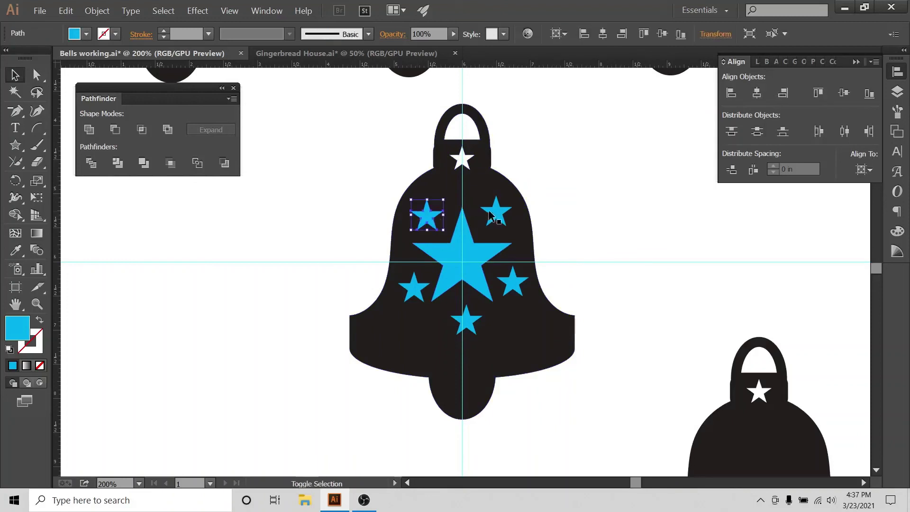
{"action": "left_click", "coordinate": [497, 214], "text": "shift"}
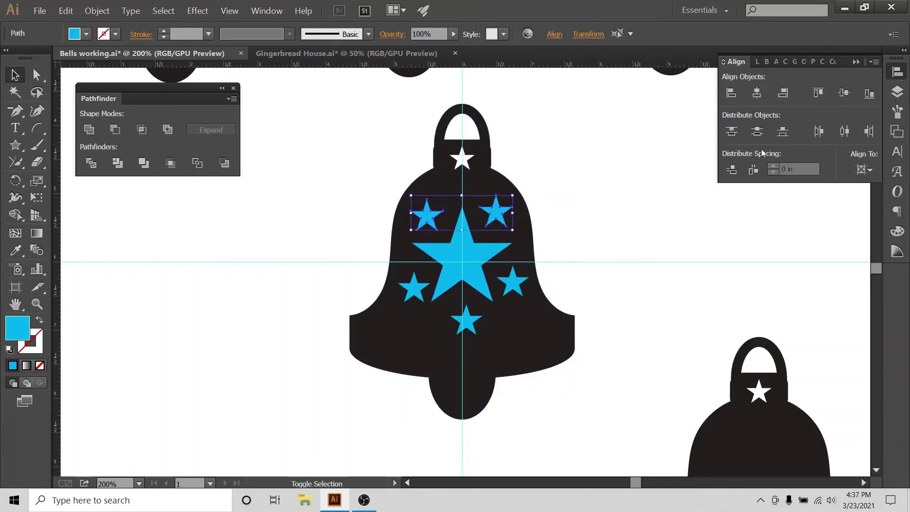
{"action": "left_click", "coordinate": [860, 170]}
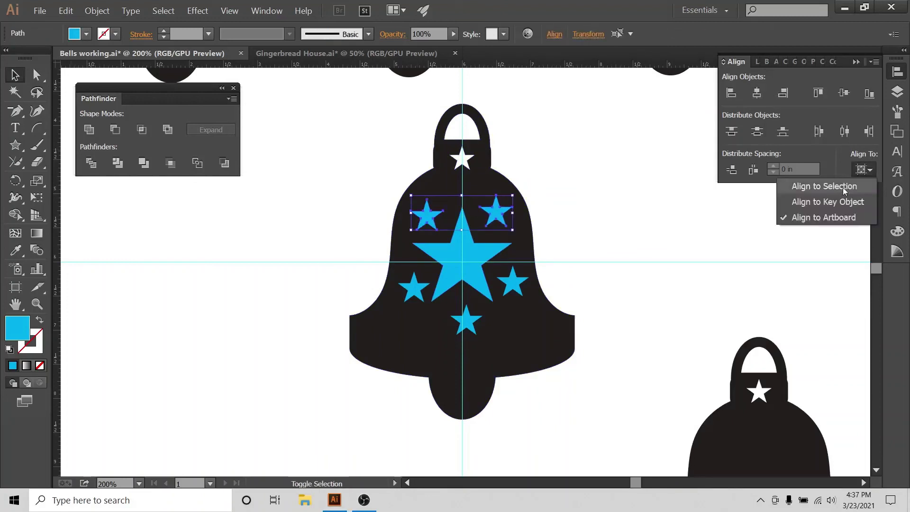
{"action": "left_click", "coordinate": [843, 186]}
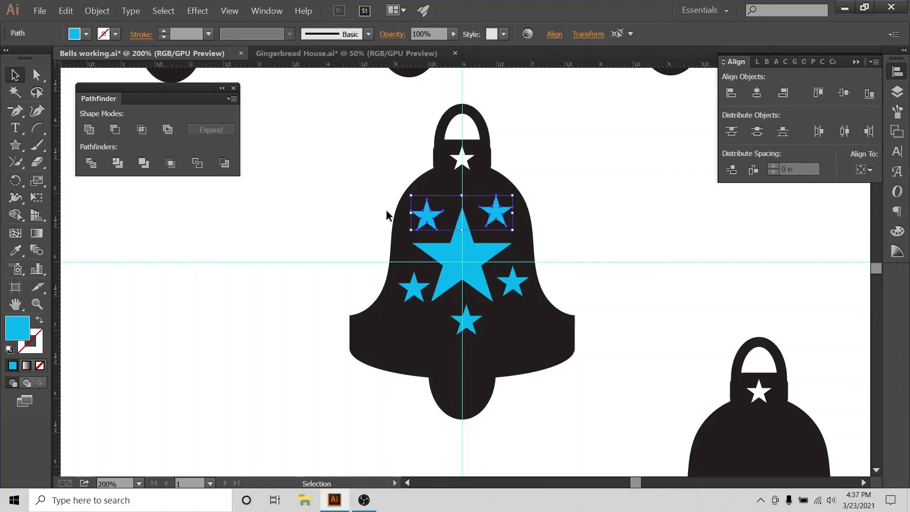
{"action": "left_click", "coordinate": [843, 94]}
{"action": "left_click", "coordinate": [754, 199]}
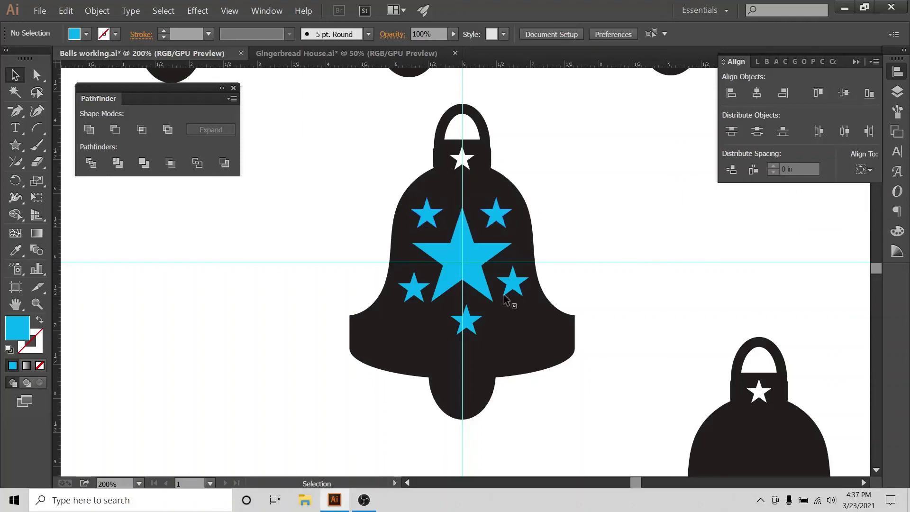
Vertically center-align the two small stars beside the lower points of the large star with each other.
{"action": "left_click", "coordinate": [424, 289]}
{"action": "left_click", "coordinate": [511, 286], "text": "shift"}
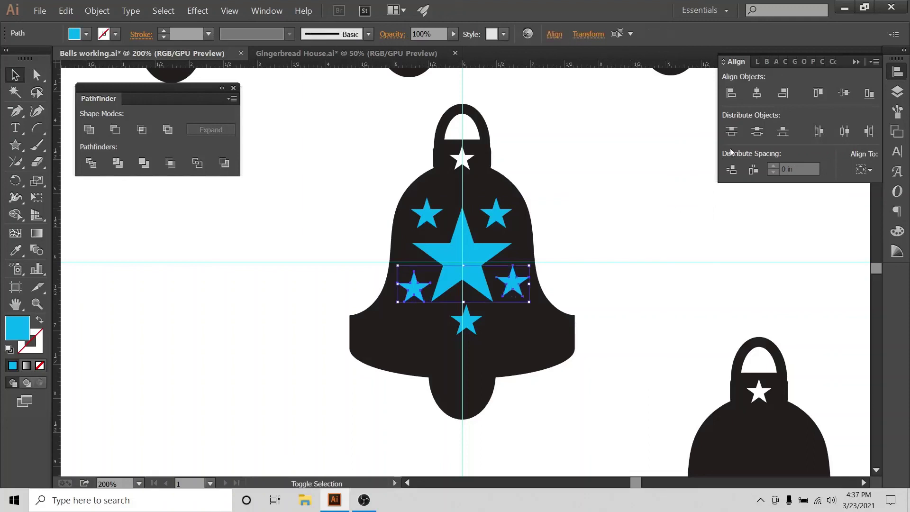
{"action": "left_click", "coordinate": [844, 94]}
{"action": "left_click", "coordinate": [439, 358]}
Center the lowest small star horizontally on the bell using Align to Artboard.
{"action": "left_click", "coordinate": [466, 320]}
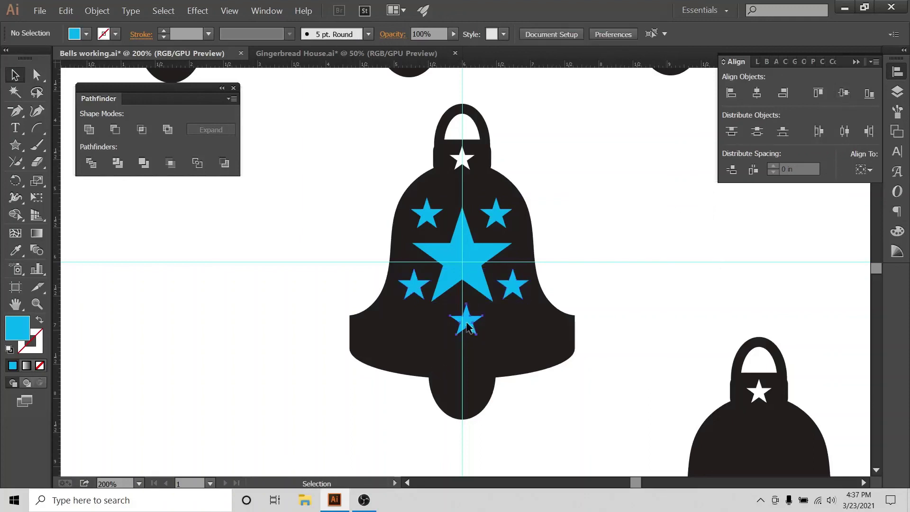
{"action": "left_click", "coordinate": [864, 170]}
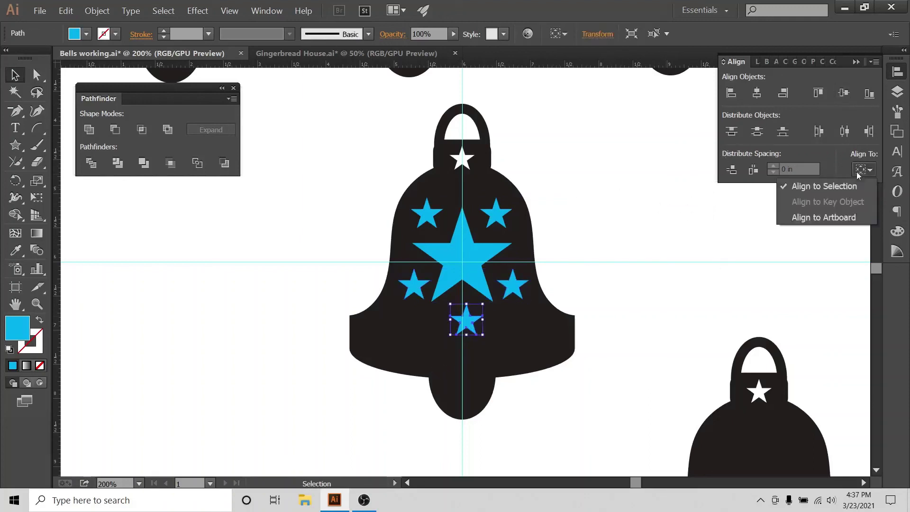
{"action": "left_click", "coordinate": [821, 218]}
{"action": "left_click", "coordinate": [757, 93]}
{"action": "left_click", "coordinate": [667, 167]}
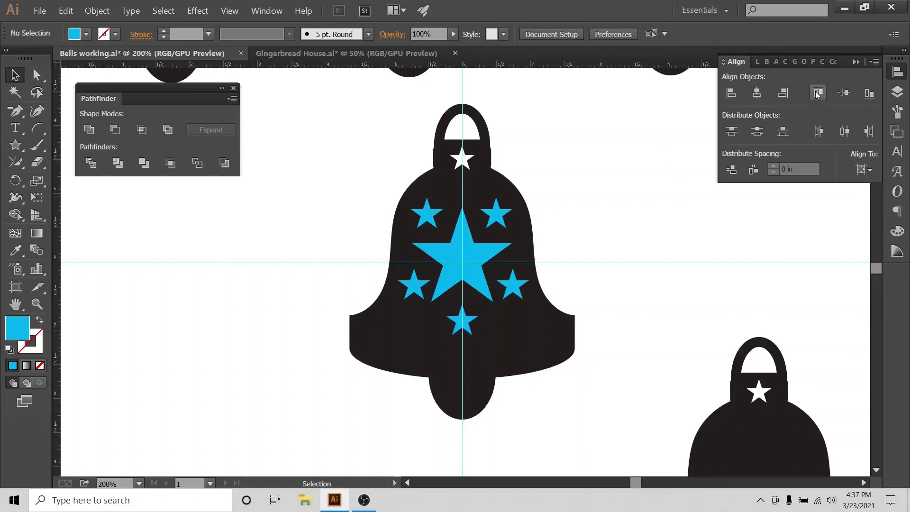
Try to horizontally center-align the upper and lower small stars on the bell's left side using Align to Selection.
{"action": "left_click", "coordinate": [864, 169]}
{"action": "left_click", "coordinate": [838, 187]}
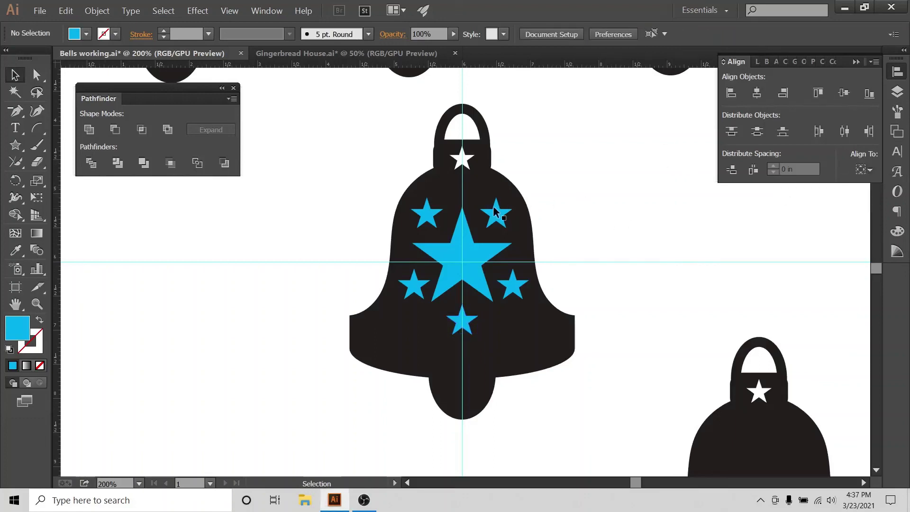
{"action": "left_click", "coordinate": [423, 218]}
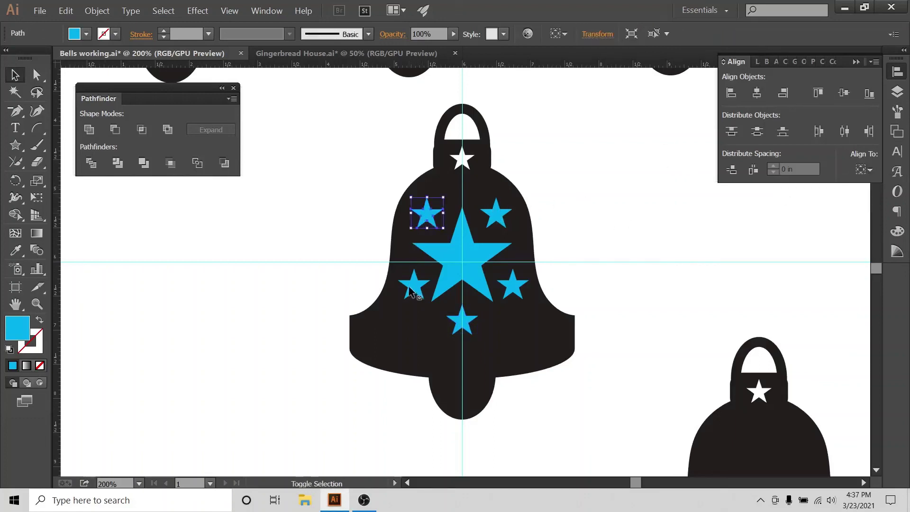
{"action": "left_click", "coordinate": [414, 286], "text": "shift"}
{"action": "left_click", "coordinate": [758, 93]}
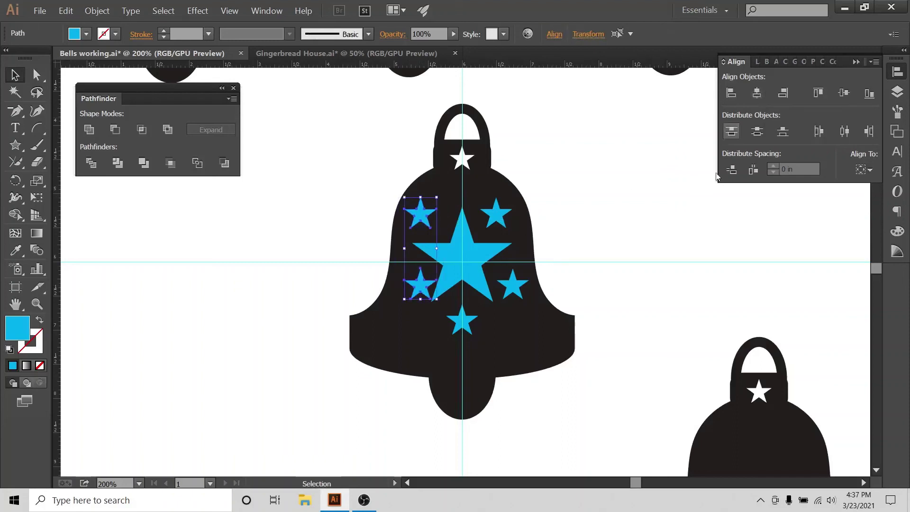
{"action": "left_click", "coordinate": [676, 202]}
{"action": "key", "text": "ctrl+z"}
{"action": "left_click", "coordinate": [595, 224]}
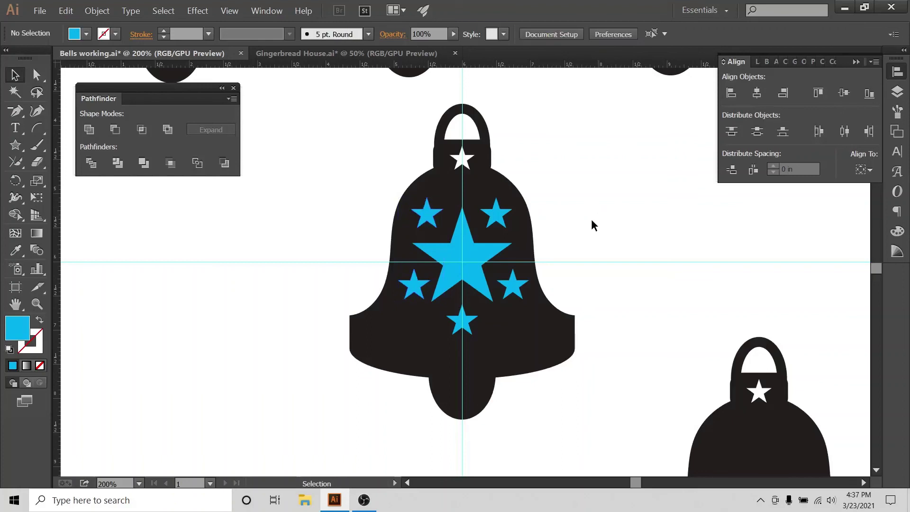
Nudge the two small stars beside the large star's lower points slightly left together to even out their spacing.
{"action": "left_click", "coordinate": [410, 291]}
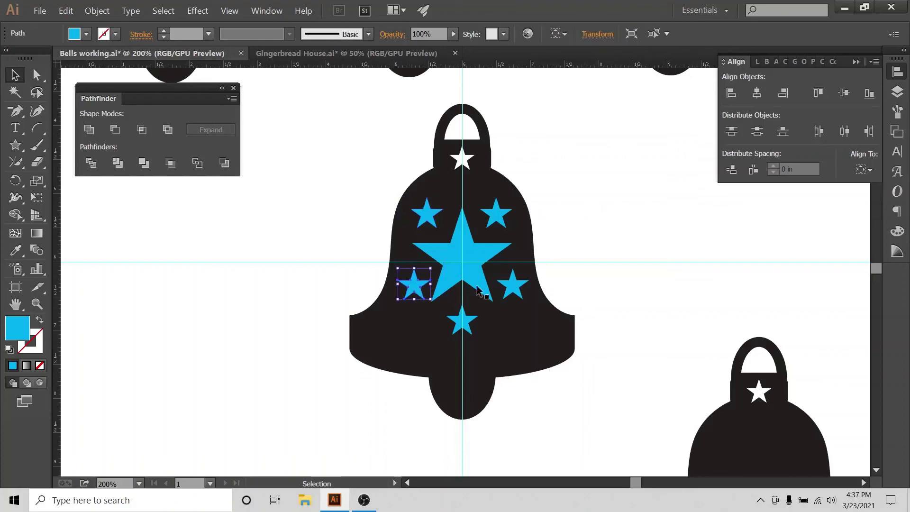
{"action": "left_click", "coordinate": [513, 285], "text": "shift"}
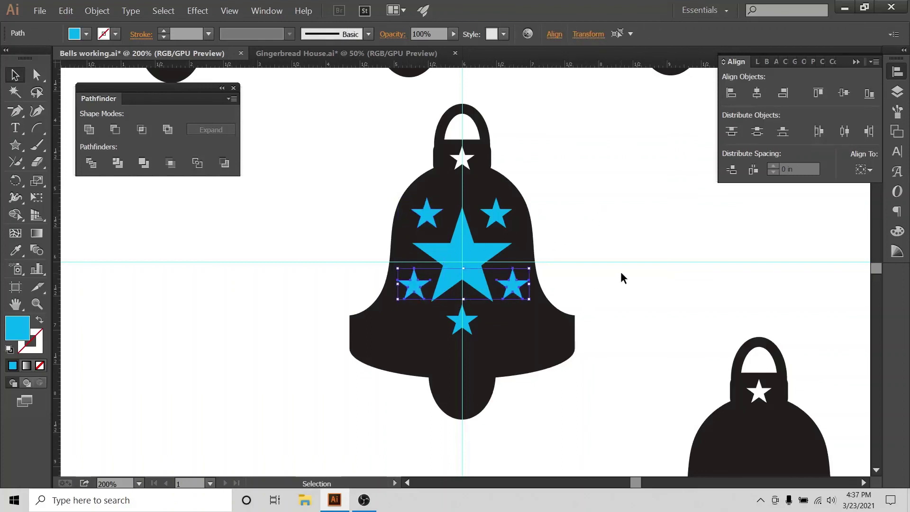
{"action": "key", "text": "Left"}
{"action": "left_click", "coordinate": [583, 251]}
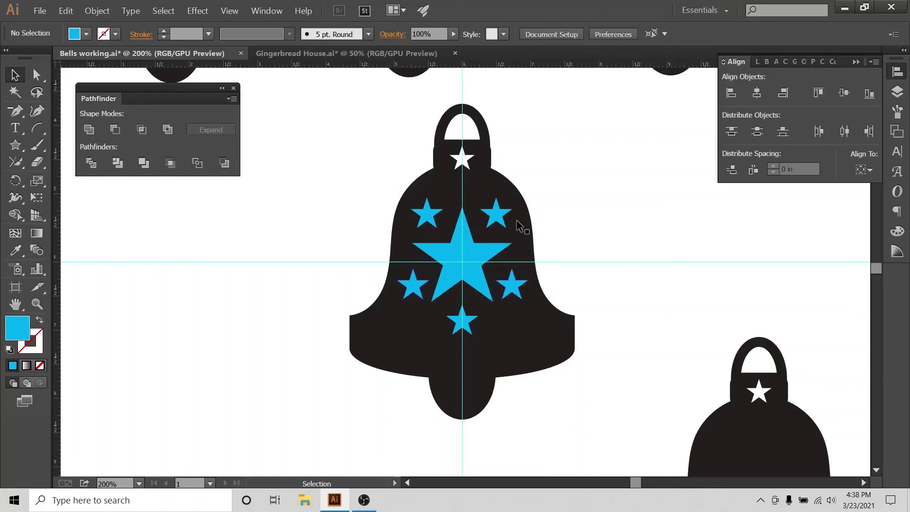
Nudge the two upper small stars slightly right together so they sit evenly around the bell's center line.
{"action": "left_click", "coordinate": [496, 213], "text": "shift"}
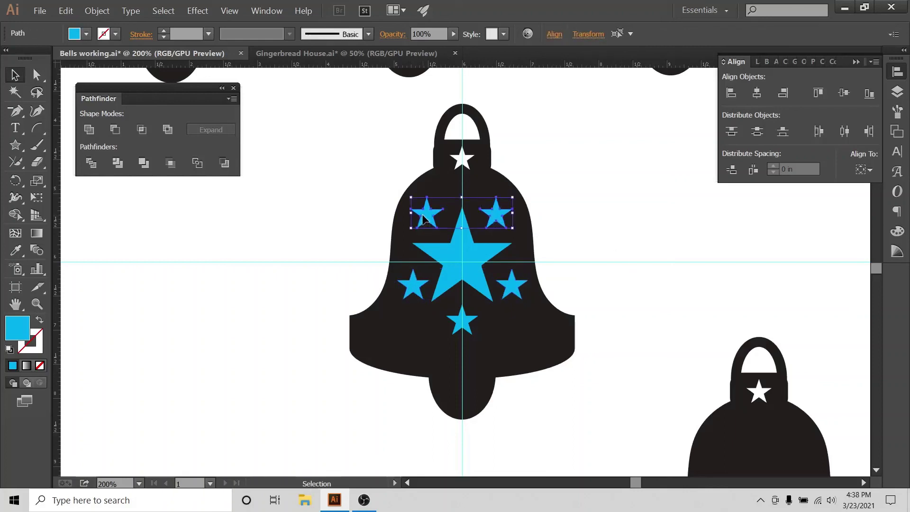
{"action": "key", "text": "Right"}
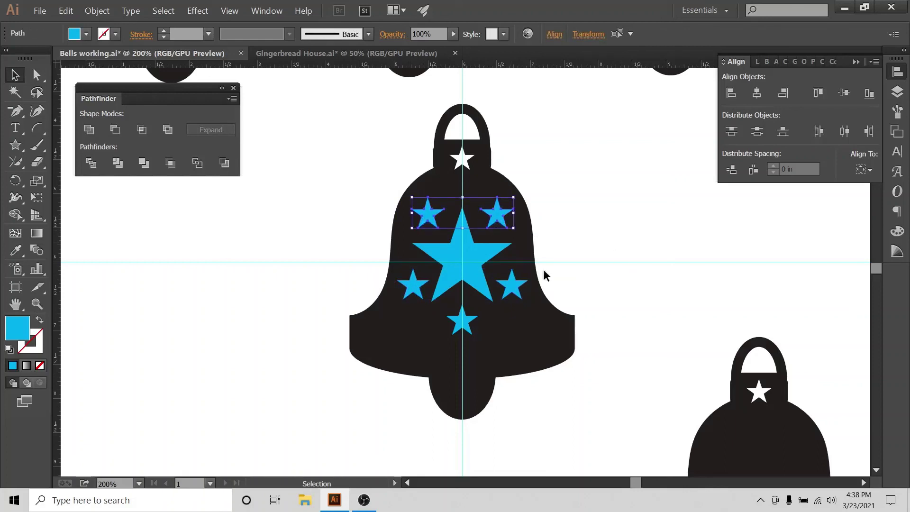
{"action": "left_click", "coordinate": [564, 292]}
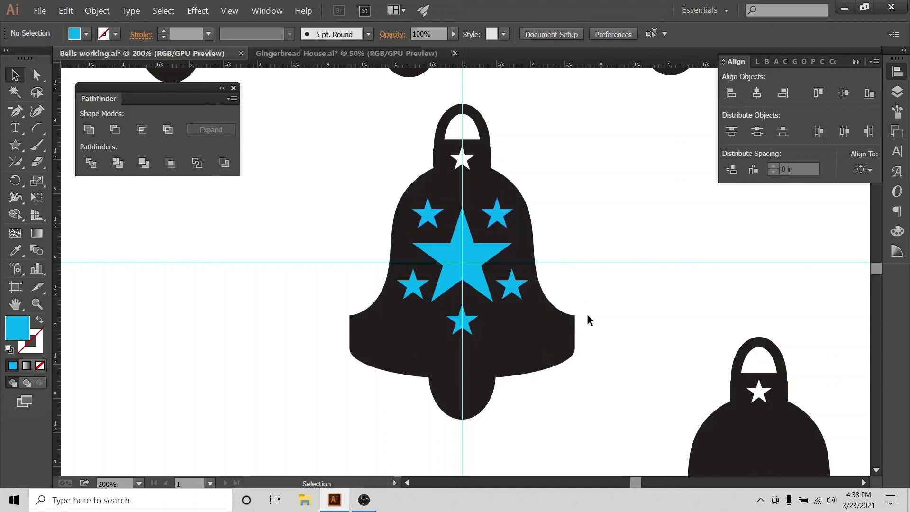
Hide Layer 2 with the guides and nudge the lowest small star slightly down, away from the large star.
{"action": "left_click", "coordinate": [898, 91]}
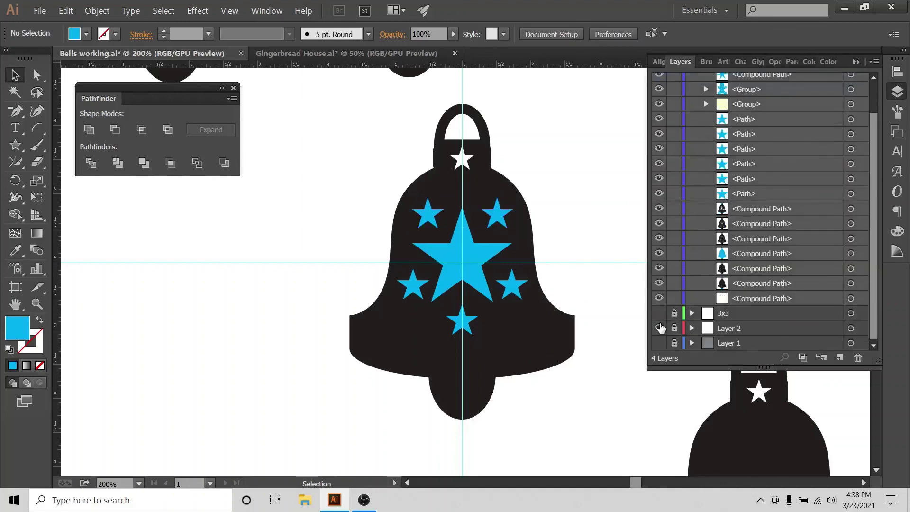
{"action": "left_click", "coordinate": [659, 329]}
{"action": "left_click", "coordinate": [464, 321]}
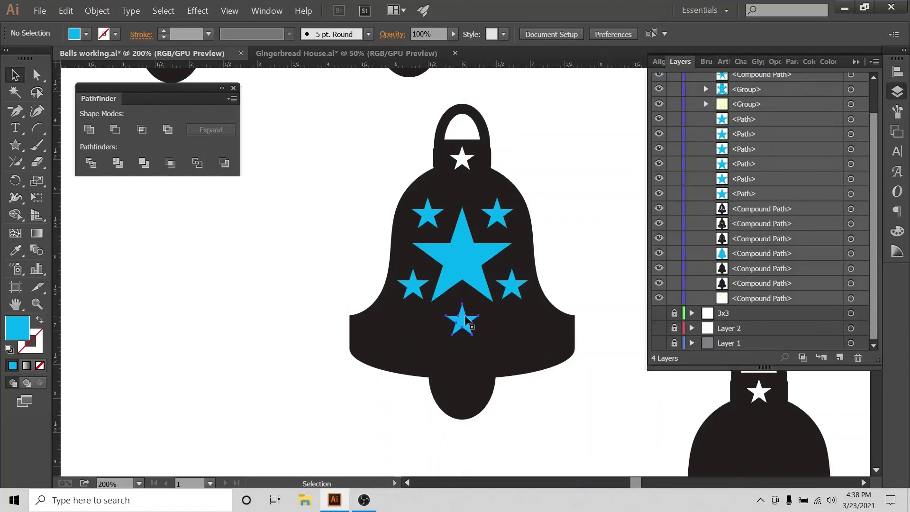
{"action": "key", "text": "Down"}
{"action": "key", "text": "Down"}
{"action": "key", "text": "Down"}
{"action": "key", "text": "Down"}
{"action": "key", "text": "Down"}
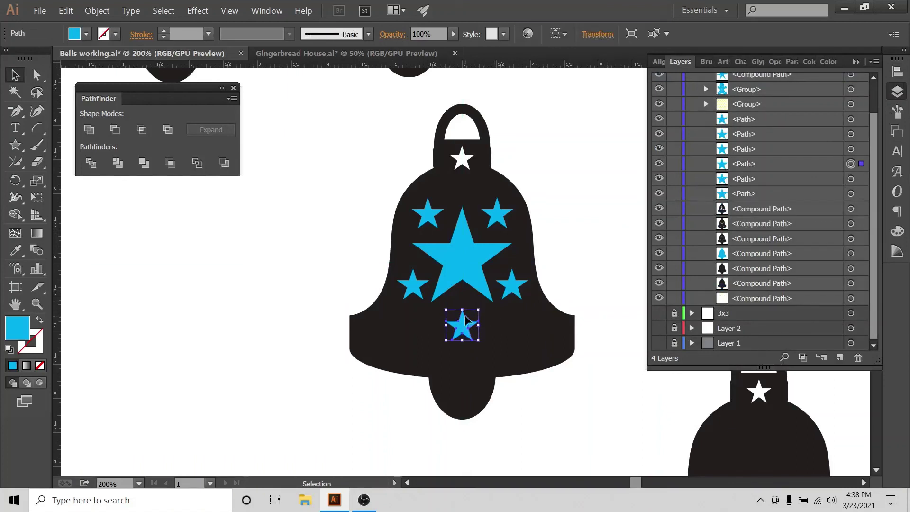
{"action": "left_click", "coordinate": [543, 141]}
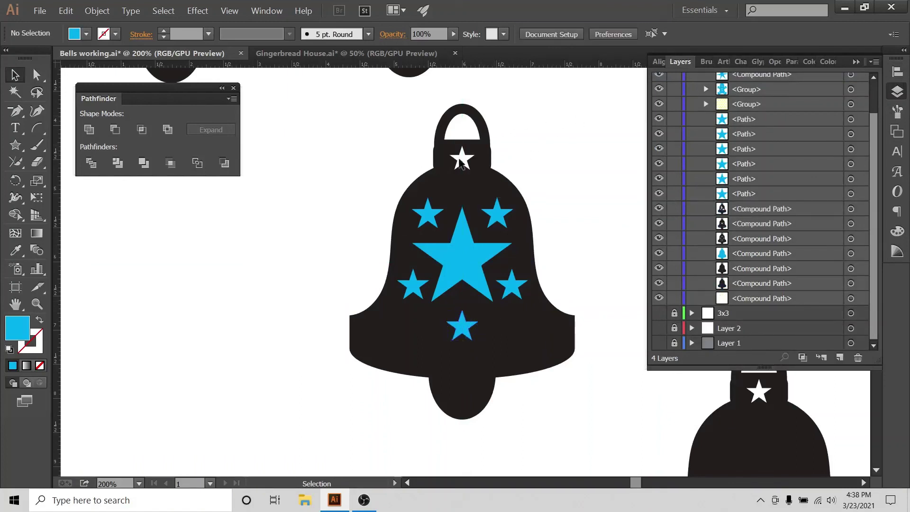
{"action": "left_click", "coordinate": [898, 71]}
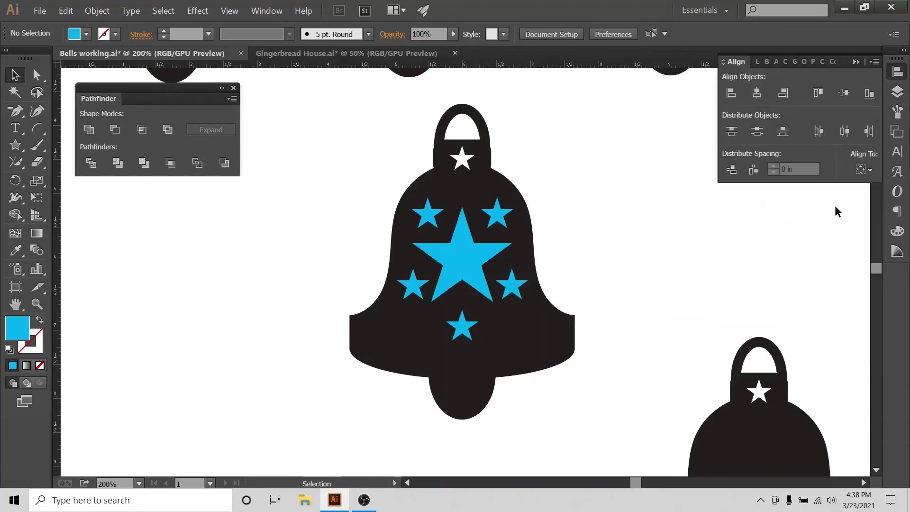
{"action": "left_click", "coordinate": [490, 152]}
{"action": "left_click", "coordinate": [462, 327], "text": "shift"}
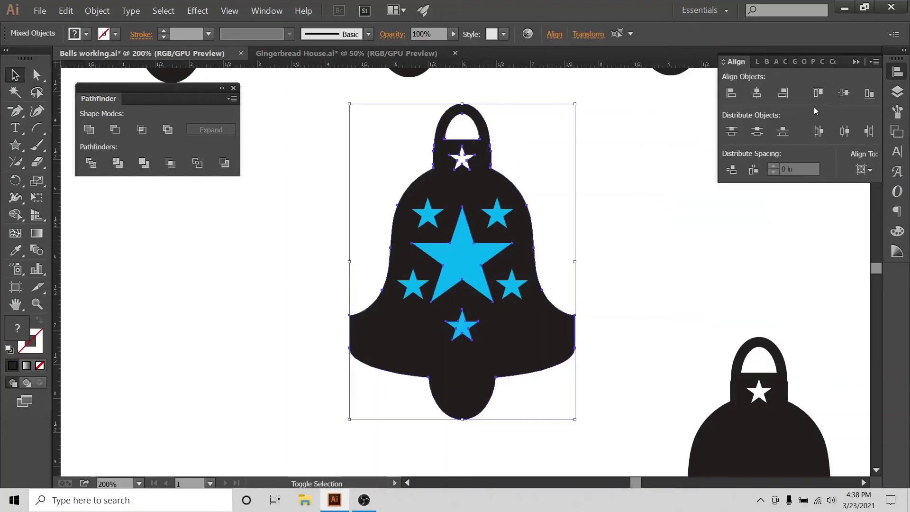
{"action": "left_click", "coordinate": [644, 176]}
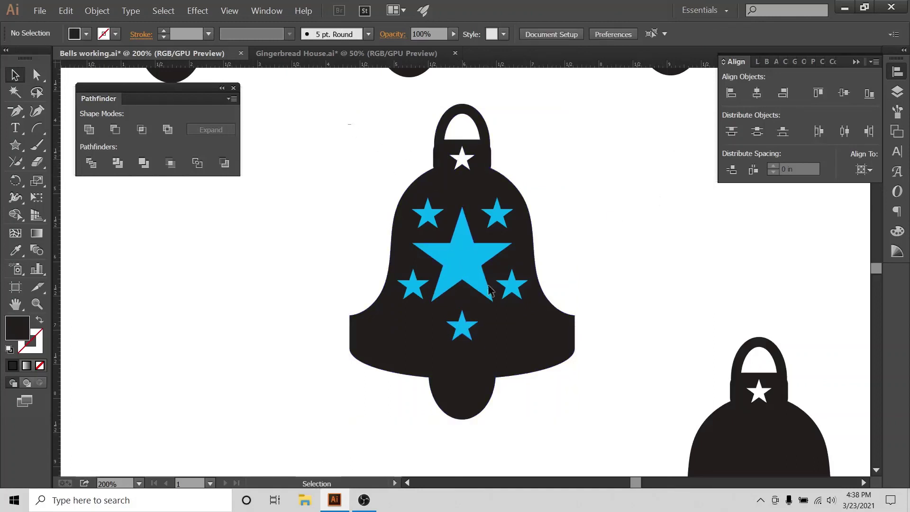
Cut all the blue stars out of the black bell with Minus Front.
{"action": "left_click_drag", "start_coordinate": [348, 124], "coordinate": [579, 416]}
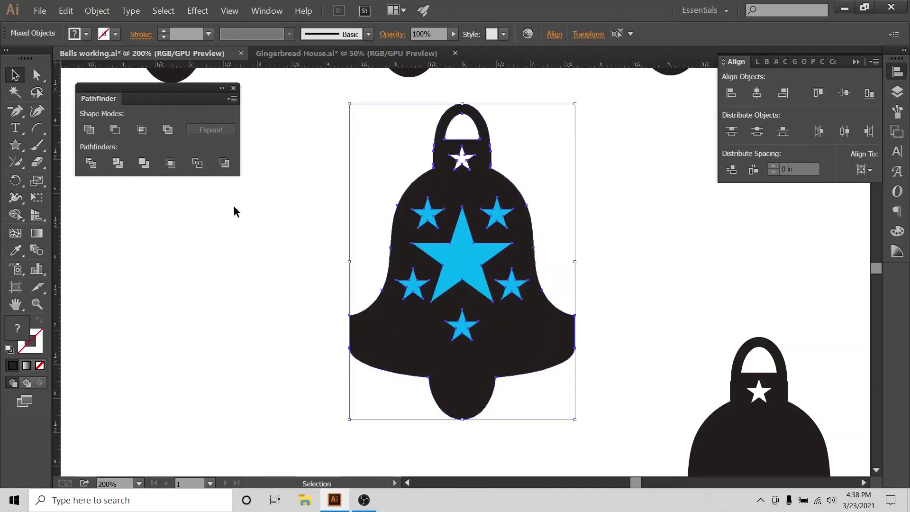
{"action": "left_click", "coordinate": [113, 137]}
{"action": "left_click", "coordinate": [137, 282]}
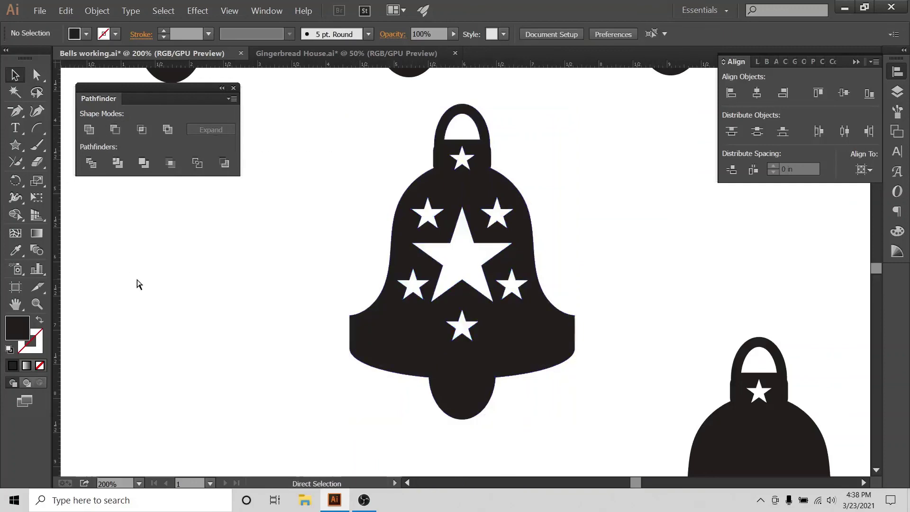
Move the finished star bell up and to the left, beneath the two snowflake bells.
{"action": "key", "text": "ctrl+1"}
{"action": "scroll", "coordinate": [183, 281], "scroll_direction": "up", "scroll_amount": 3}
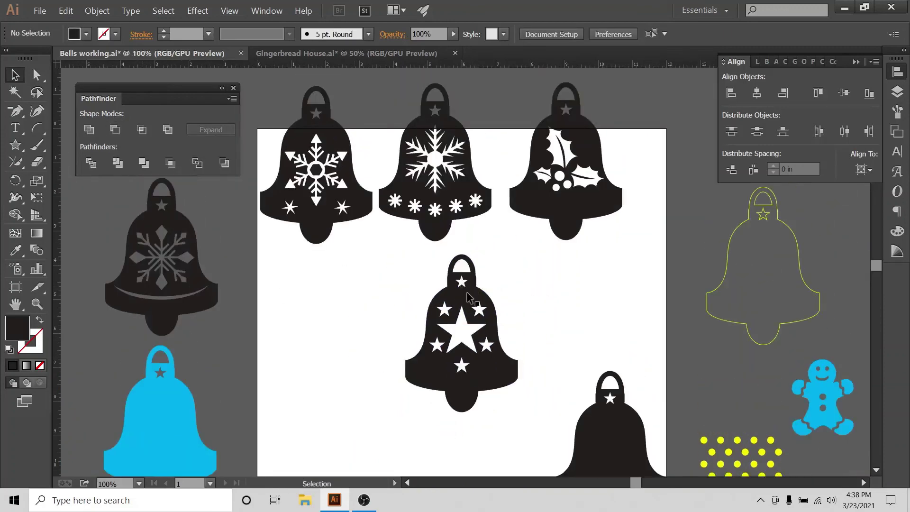
{"action": "left_click_drag", "start_coordinate": [459, 287], "coordinate": [365, 264]}
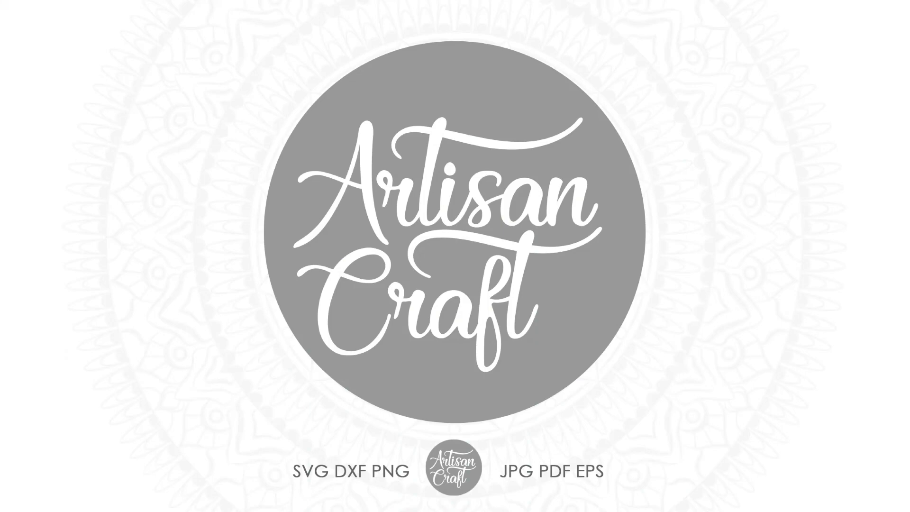